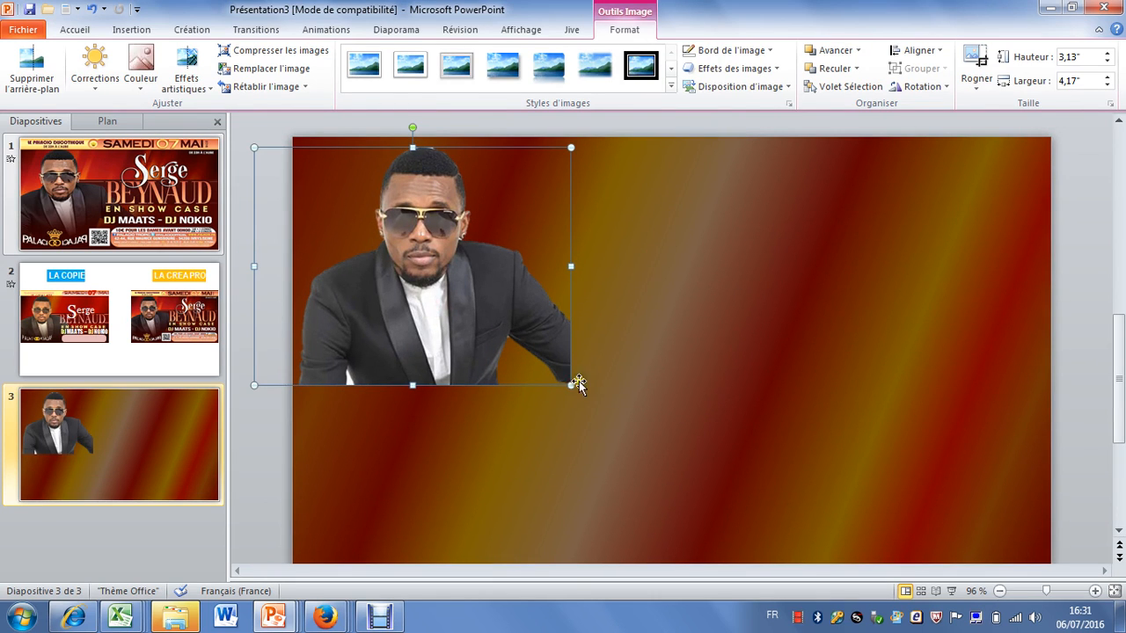
Step: Enlarge the cut-out portrait on slide 3 to about 5.48" high by 7.31" wide, filling the slide's height on its left side
{"action": "left_click", "coordinate": [591, 414]}
{"action": "left_click", "coordinate": [553, 372]}
{"action": "left_click_drag", "start_coordinate": [568, 381], "coordinate": [806, 548]}
{"action": "left_click_drag", "start_coordinate": [611, 466], "coordinate": [561, 468]}
{"action": "left_click", "coordinate": [112, 221]}
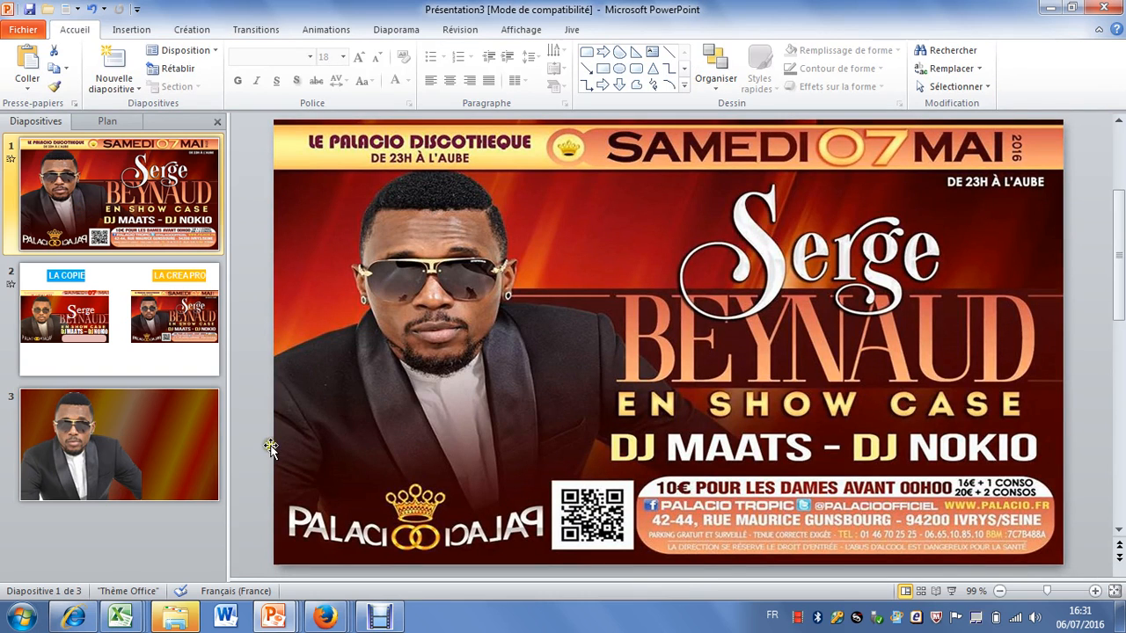
Step: Crop the empty left side of the portrait to a width of about 5.76" and align it with the slide's left edge
{"action": "left_click", "coordinate": [77, 488]}
{"action": "left_click", "coordinate": [510, 413]}
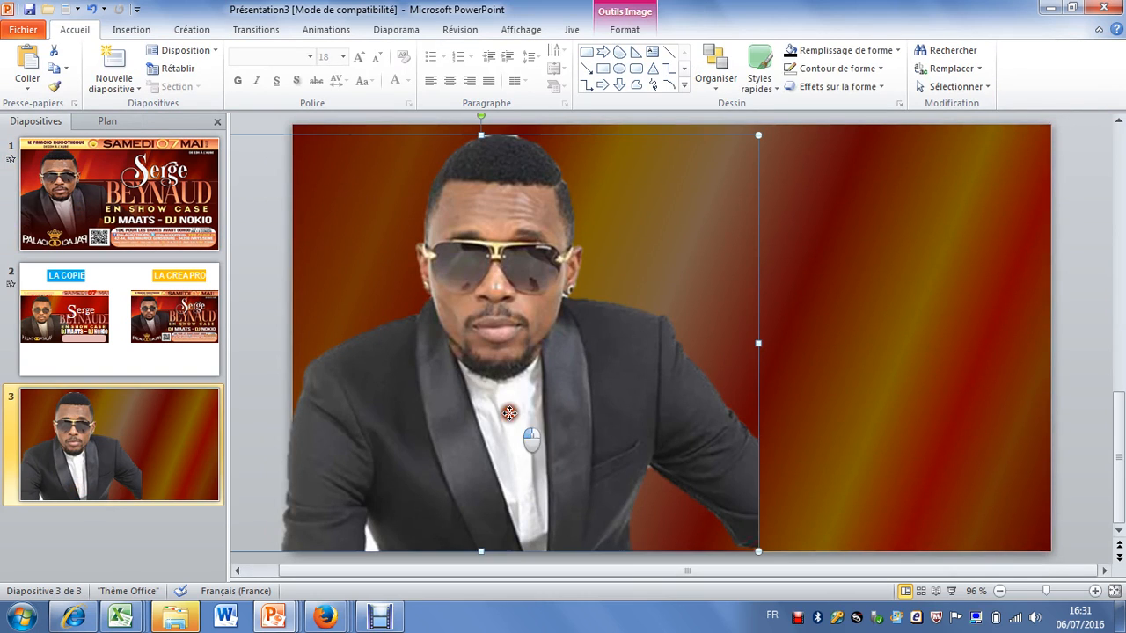
{"action": "left_click", "coordinate": [629, 29]}
{"action": "left_click", "coordinate": [976, 58]}
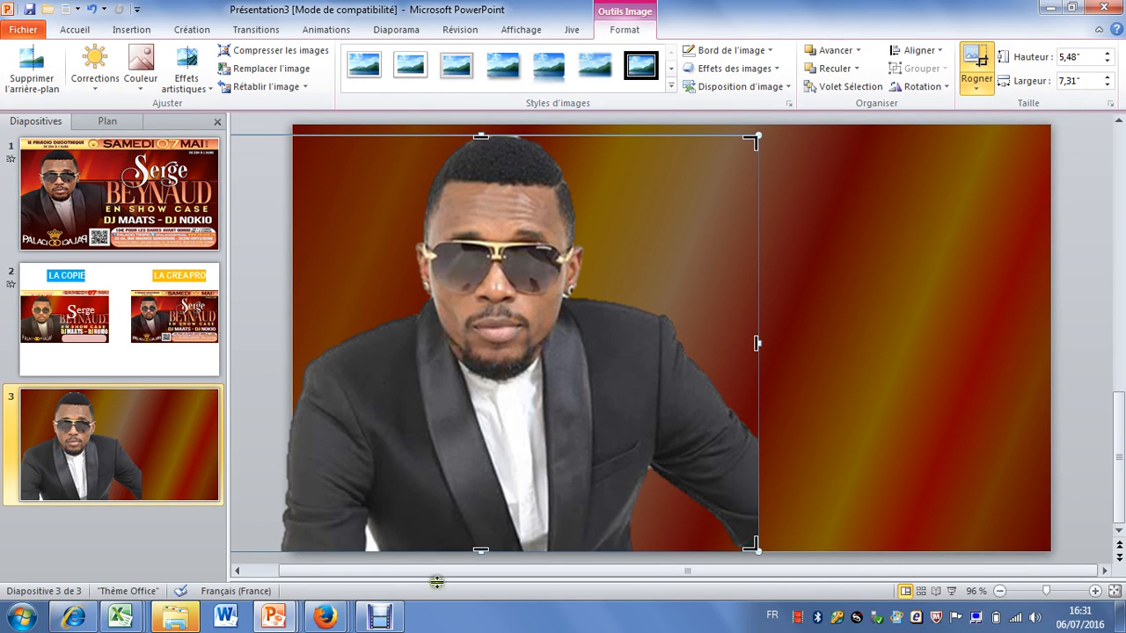
{"action": "left_click", "coordinate": [236, 571]}
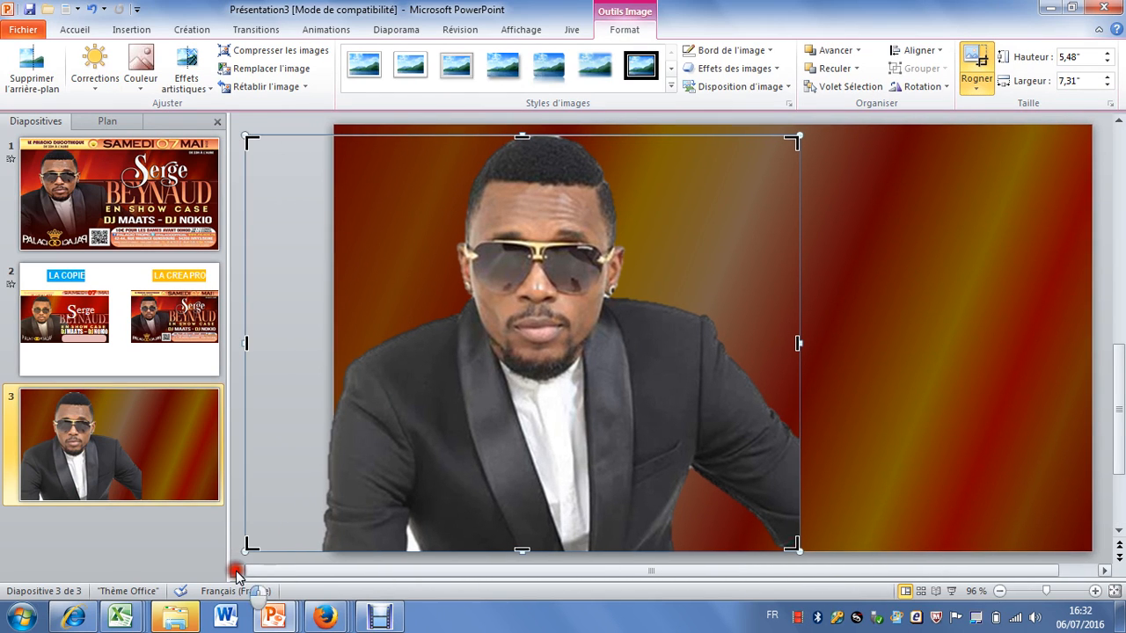
{"action": "left_click_drag", "start_coordinate": [247, 344], "coordinate": [366, 387]}
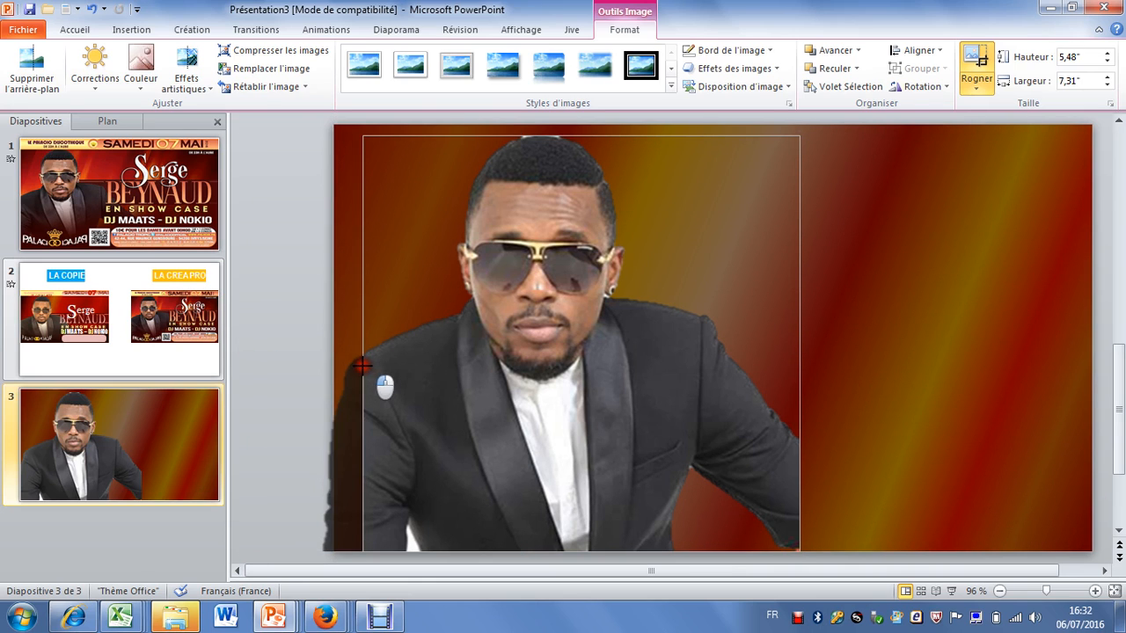
{"action": "left_click", "coordinate": [975, 60]}
{"action": "left_click_drag", "start_coordinate": [534, 265], "coordinate": [501, 261]}
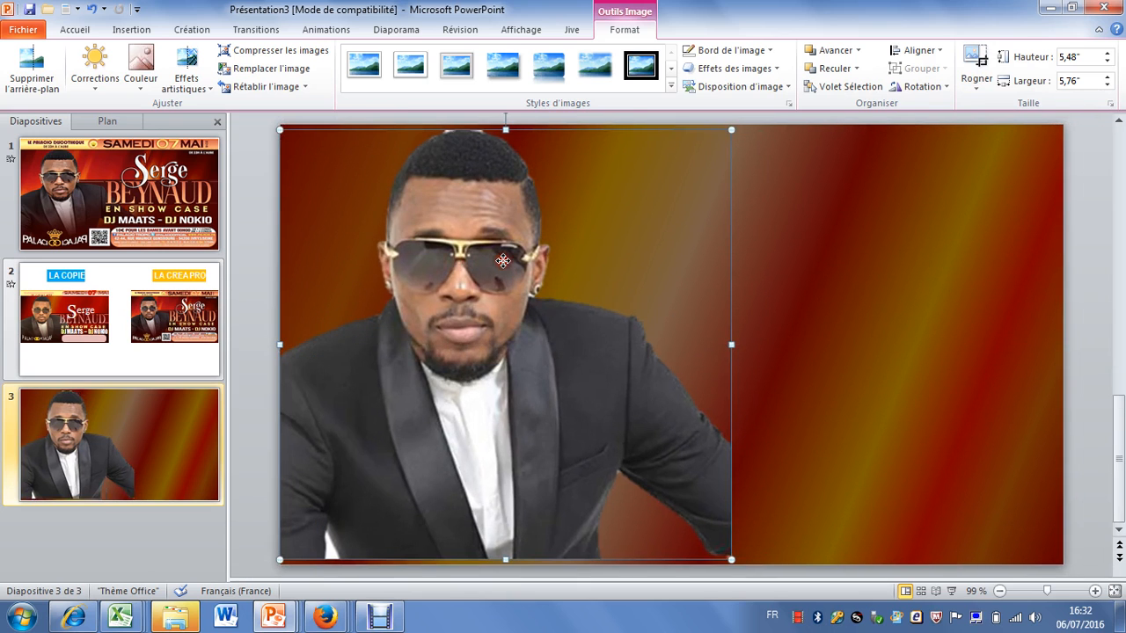
Step: Shrink the portrait proportionally to about 4.76" high, keeping its lower-left corner in place
{"action": "left_click", "coordinate": [40, 189]}
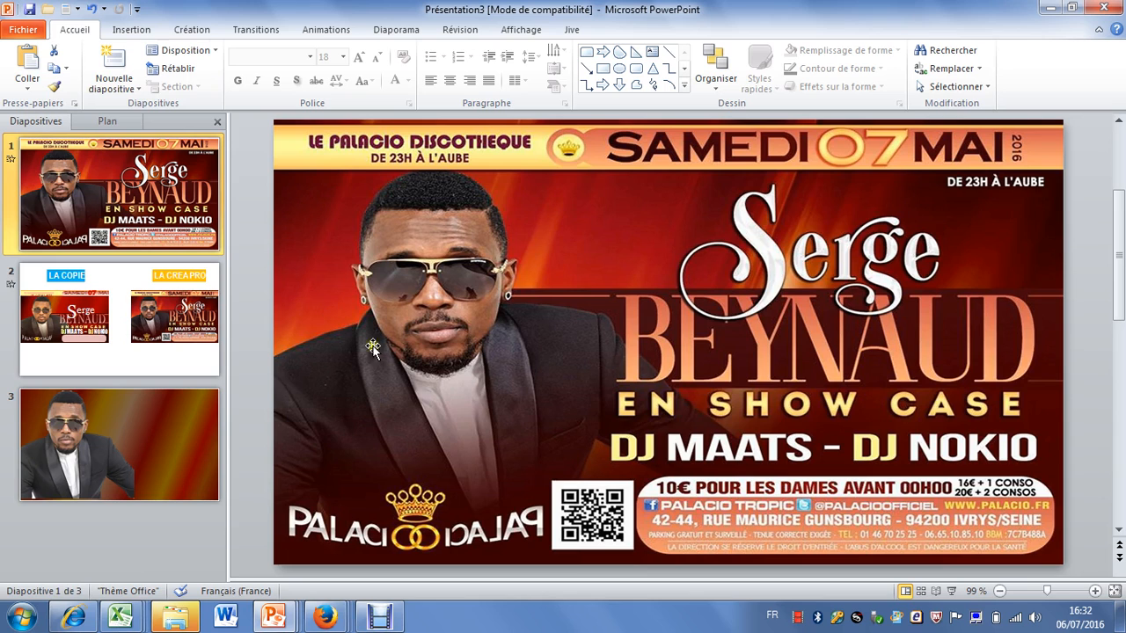
{"action": "left_click", "coordinate": [60, 451]}
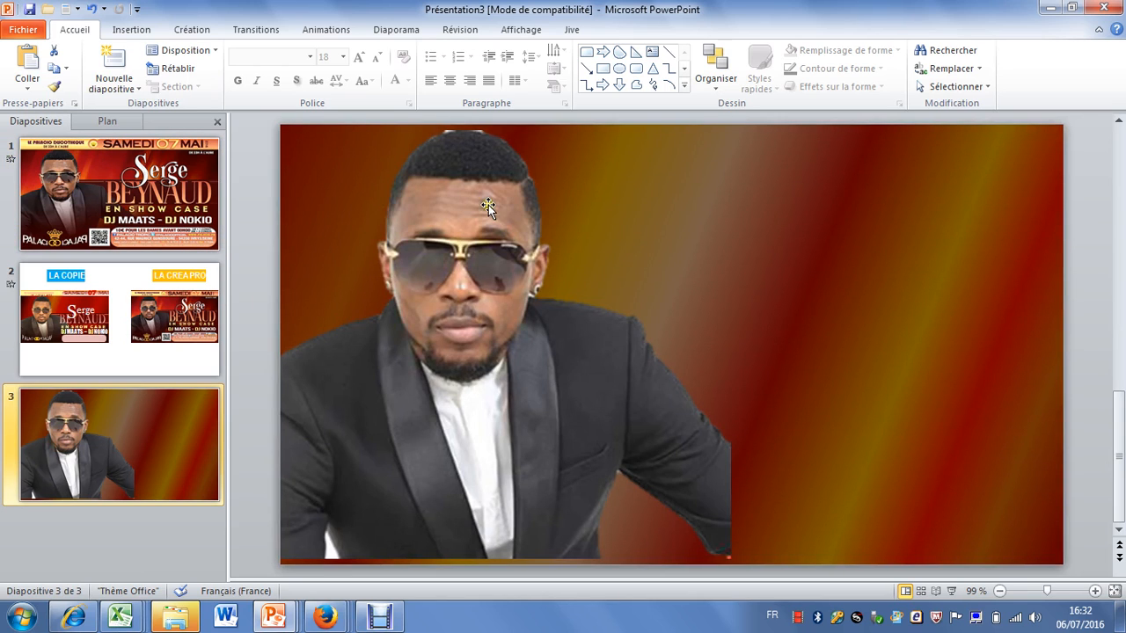
{"action": "left_click", "coordinate": [454, 174]}
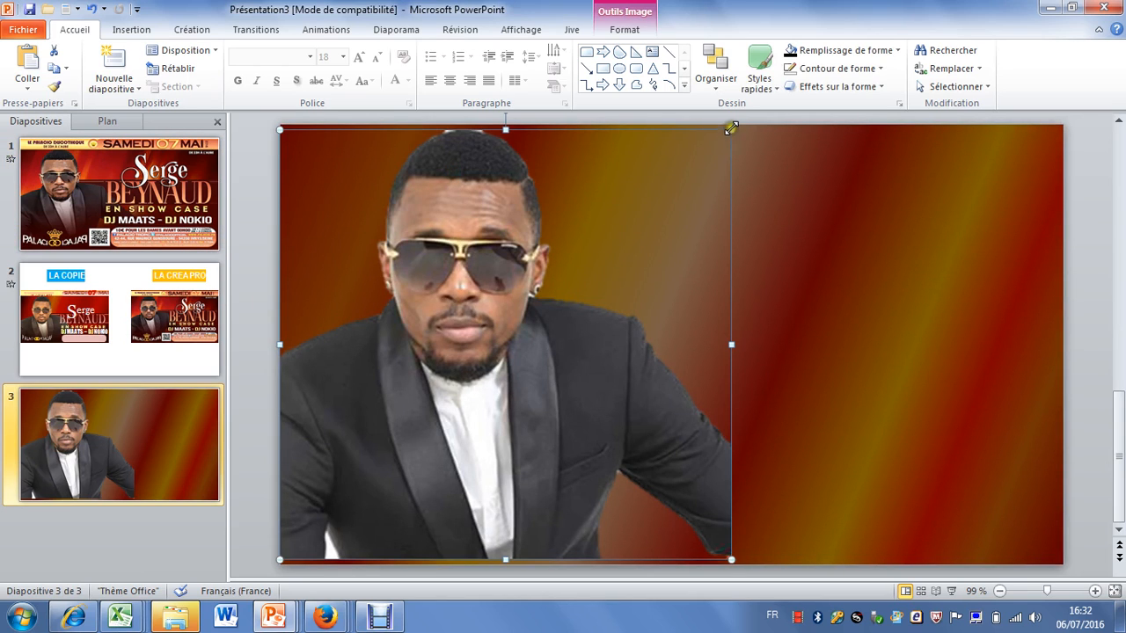
{"action": "left_click_drag", "start_coordinate": [731, 128], "coordinate": [674, 202]}
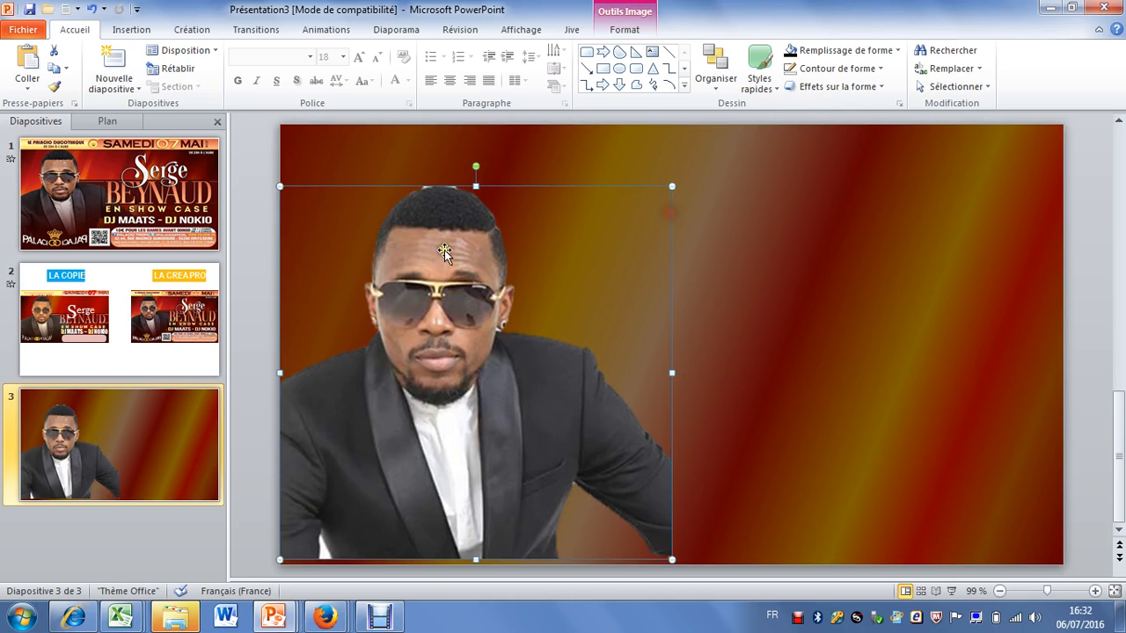
Step: Compare the portrait's size and position on slide 3 with the model flyer on slide 1
{"action": "left_click", "coordinate": [63, 237]}
{"action": "left_click", "coordinate": [47, 422]}
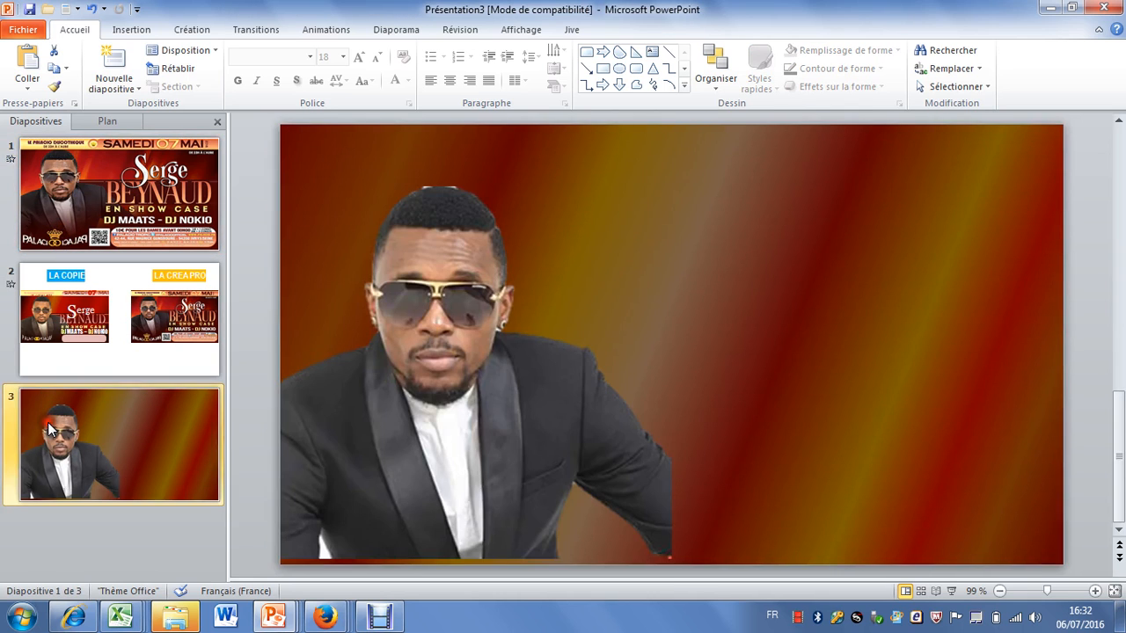
{"action": "left_click", "coordinate": [473, 291]}
{"action": "left_click", "coordinate": [59, 189]}
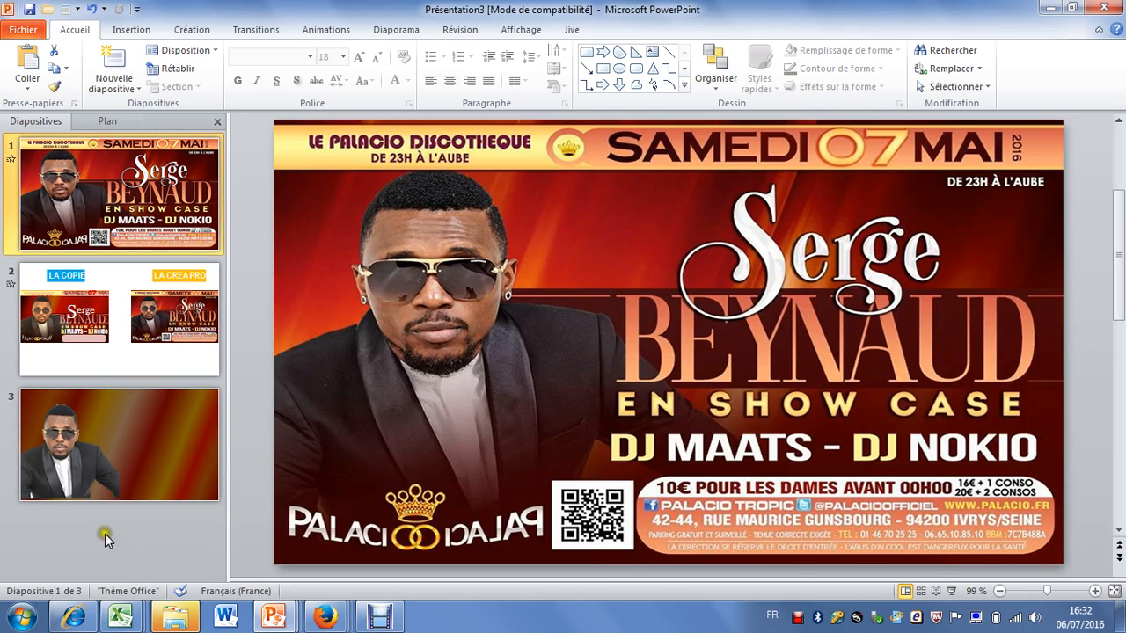
{"action": "left_click", "coordinate": [121, 497]}
{"action": "left_click", "coordinate": [59, 161]}
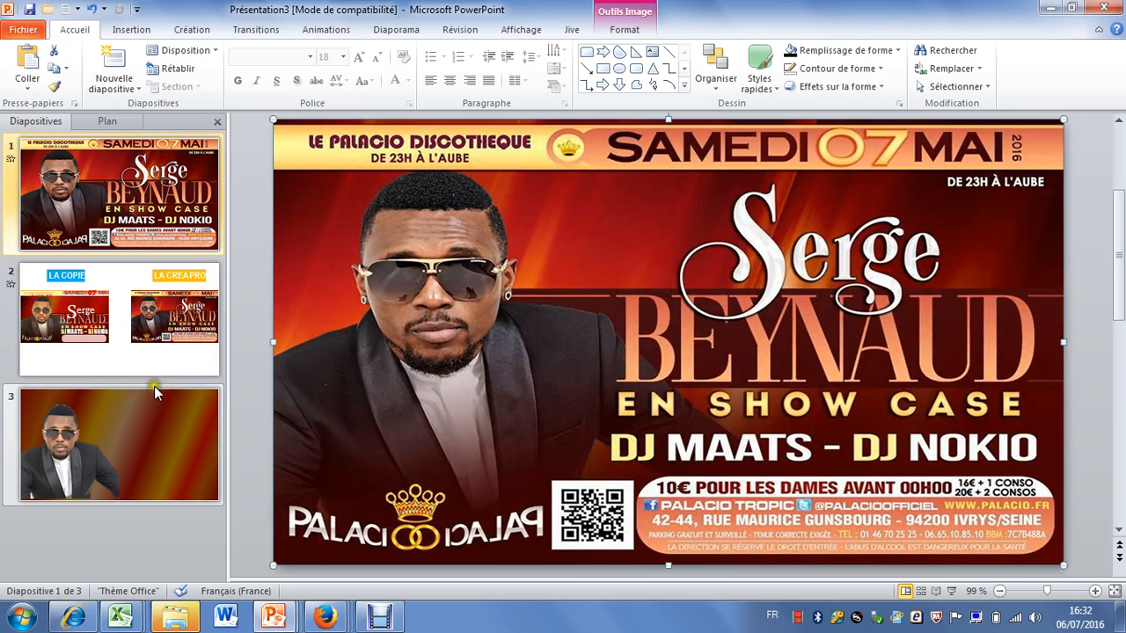
{"action": "left_click", "coordinate": [78, 437]}
{"action": "left_click", "coordinate": [497, 272]}
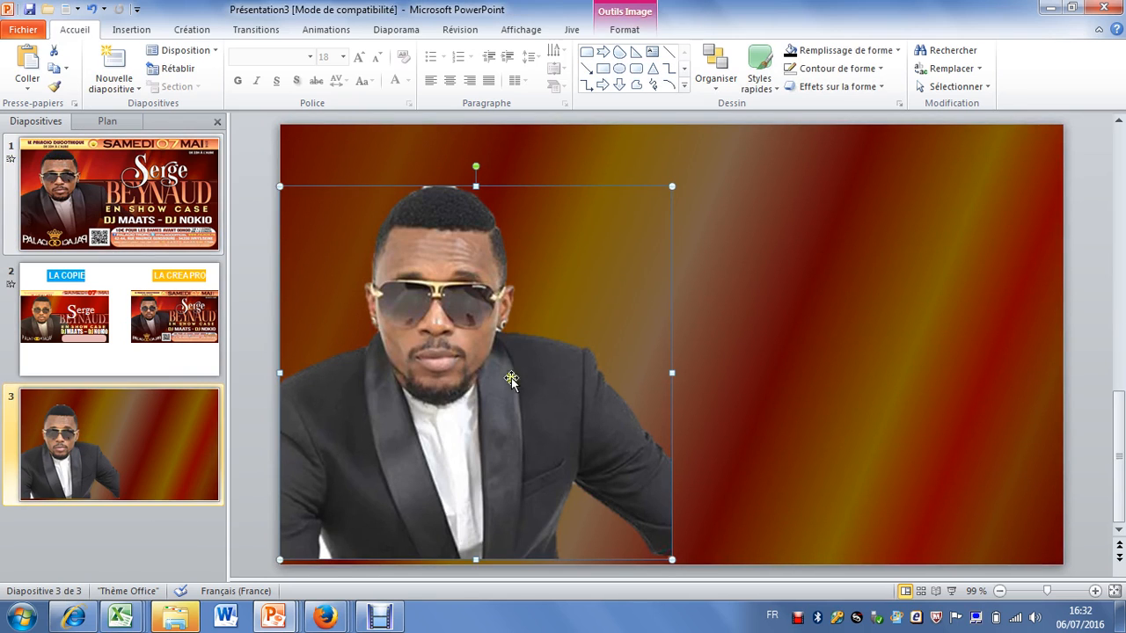
{"action": "left_click", "coordinate": [77, 196]}
{"action": "left_click", "coordinate": [69, 426]}
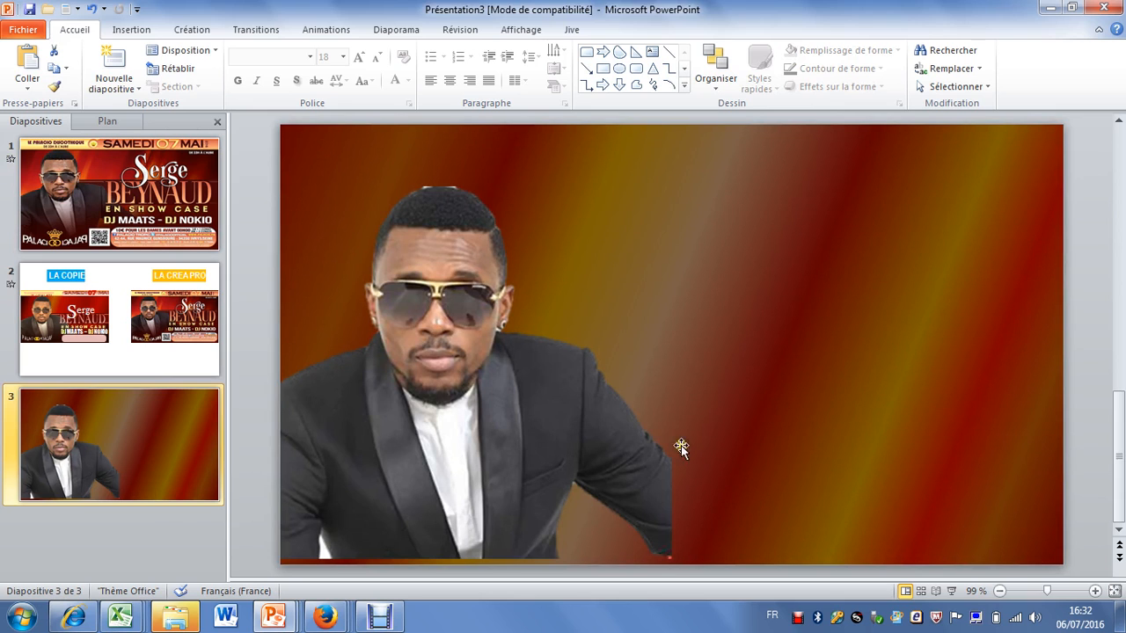
Step: Stretch the portrait horizontally to a width of about 5.58" and check it against the model flyer
{"action": "left_click", "coordinate": [648, 408]}
{"action": "left_click_drag", "start_coordinate": [673, 374], "coordinate": [716, 373]}
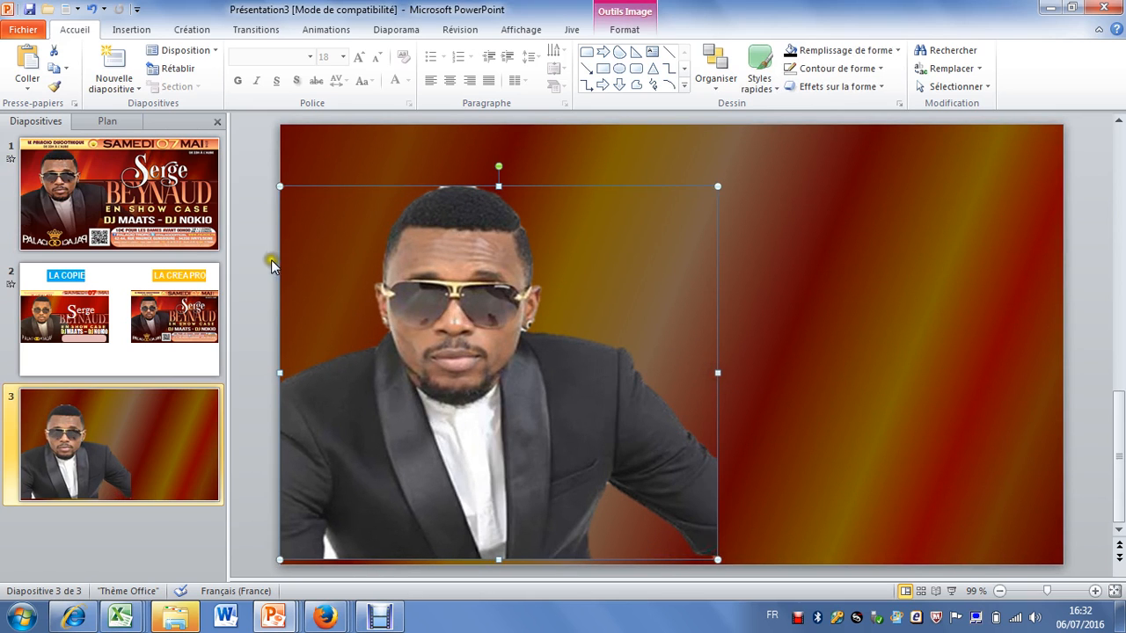
{"action": "left_click", "coordinate": [168, 238]}
{"action": "left_click", "coordinate": [165, 460]}
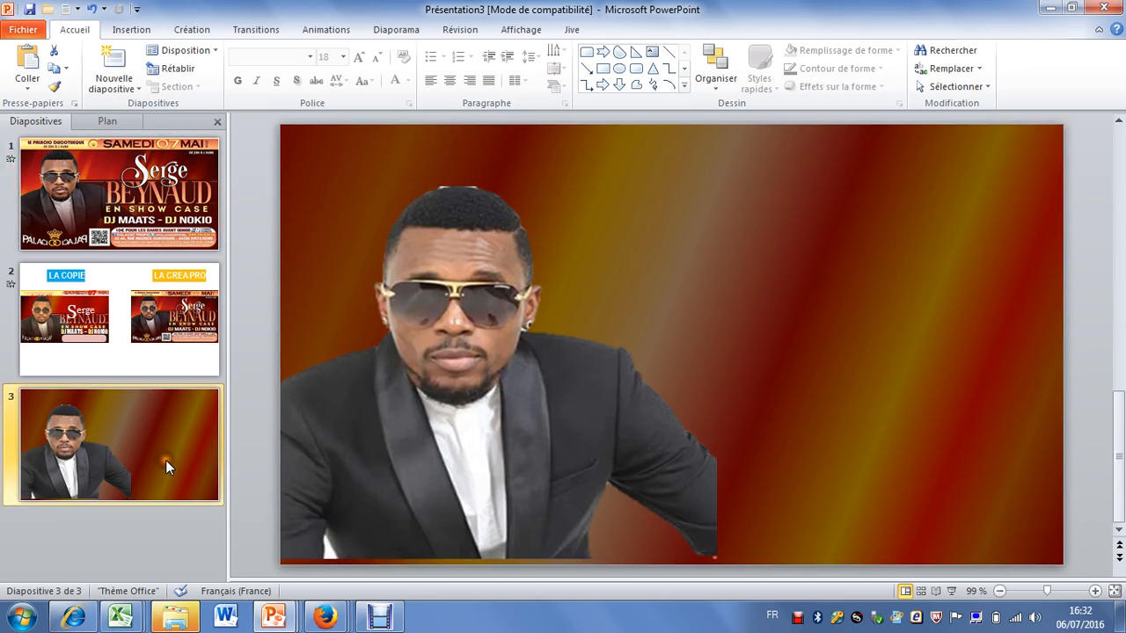
{"action": "left_click", "coordinate": [114, 189]}
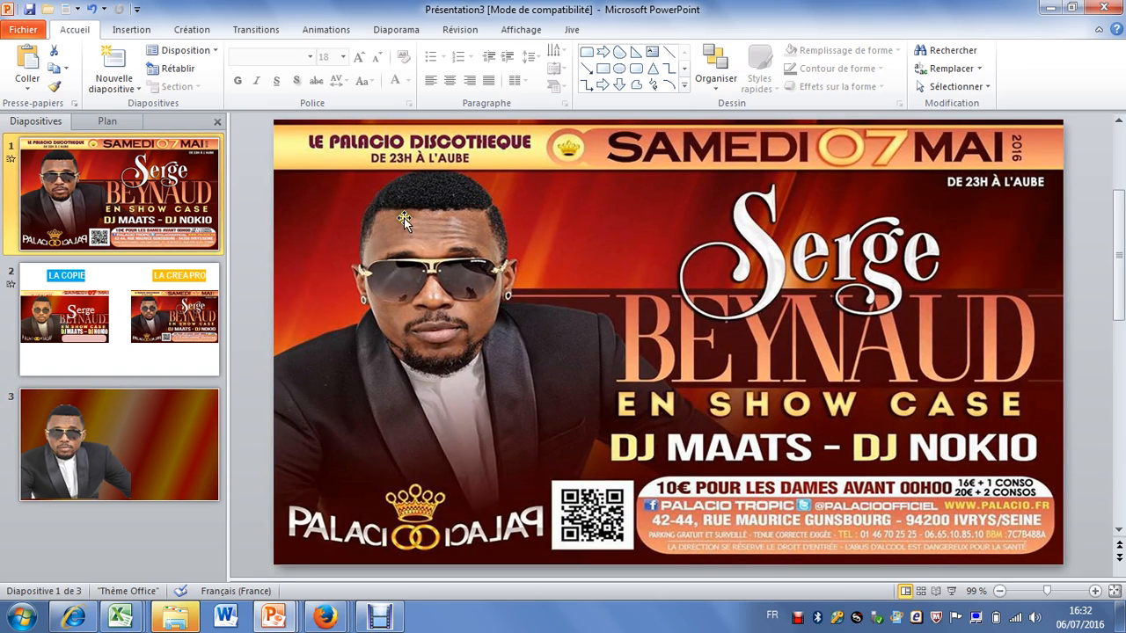
Step: Apply the warmest colour tone preset and the highest contrast preset with unchanged brightness to the portrait
{"action": "left_click", "coordinate": [144, 449]}
{"action": "left_click", "coordinate": [408, 335]}
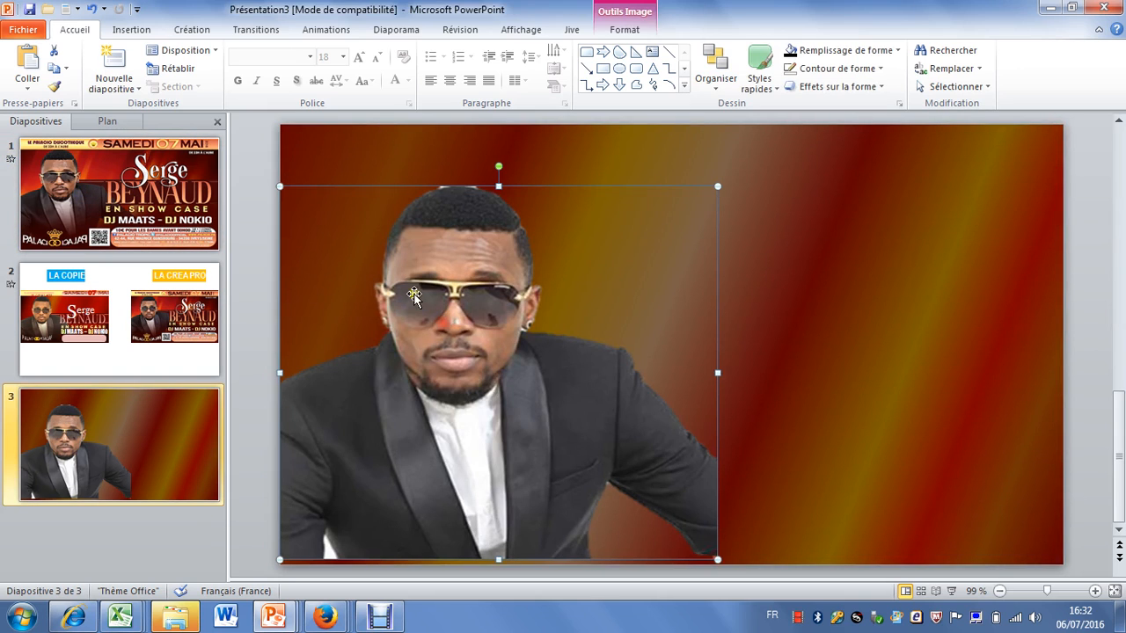
{"action": "left_click", "coordinate": [624, 29]}
{"action": "left_click", "coordinate": [88, 77]}
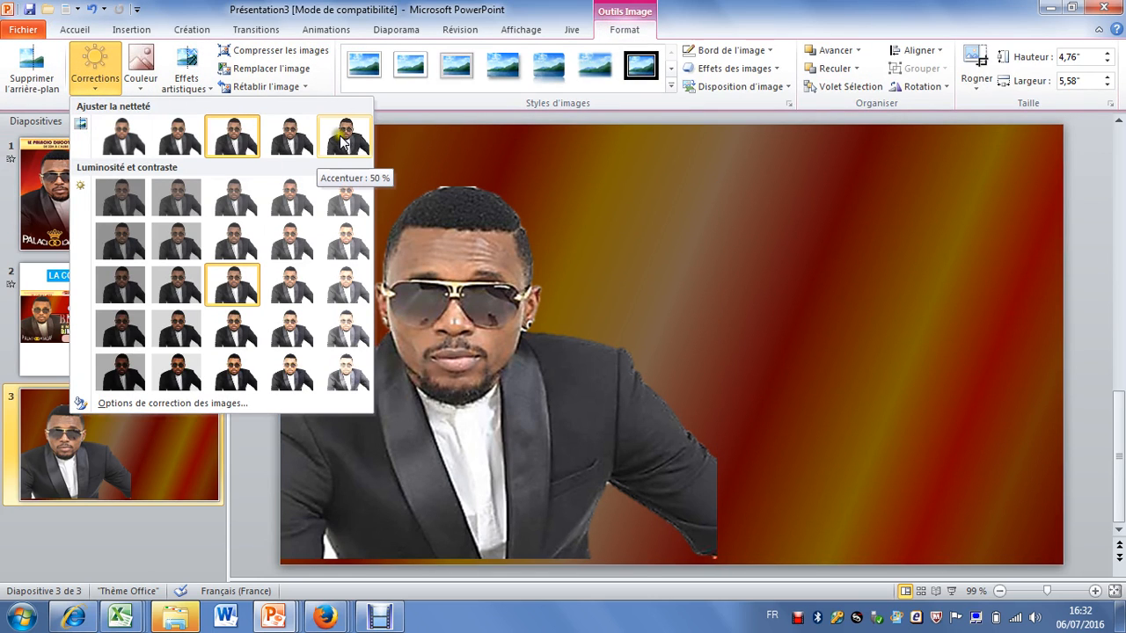
{"action": "left_click", "coordinate": [146, 72]}
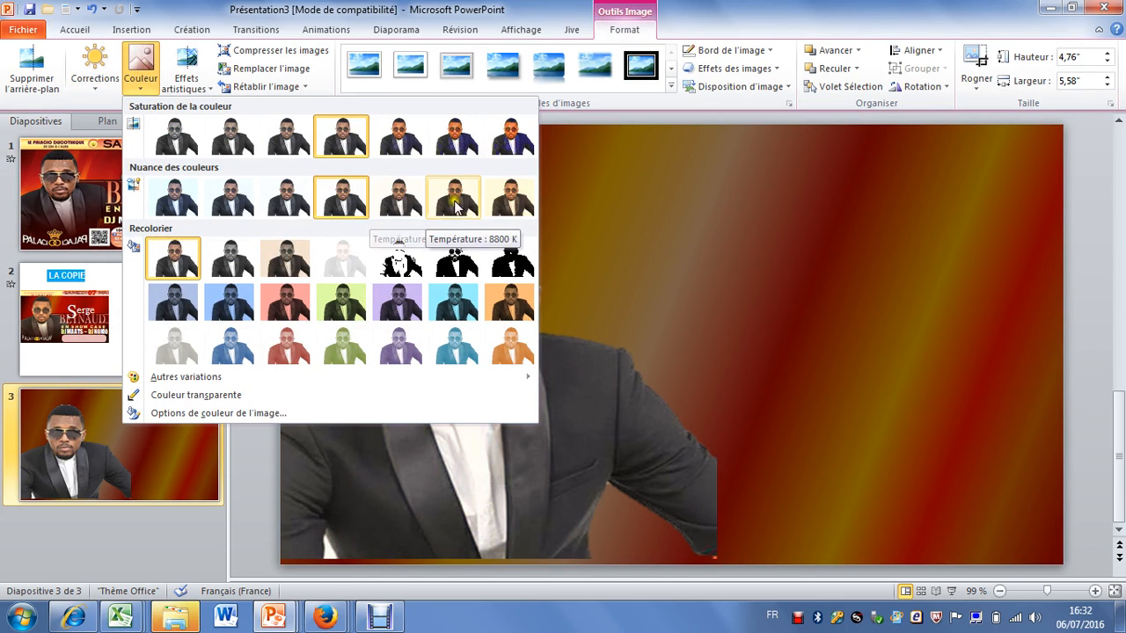
{"action": "left_click", "coordinate": [501, 205]}
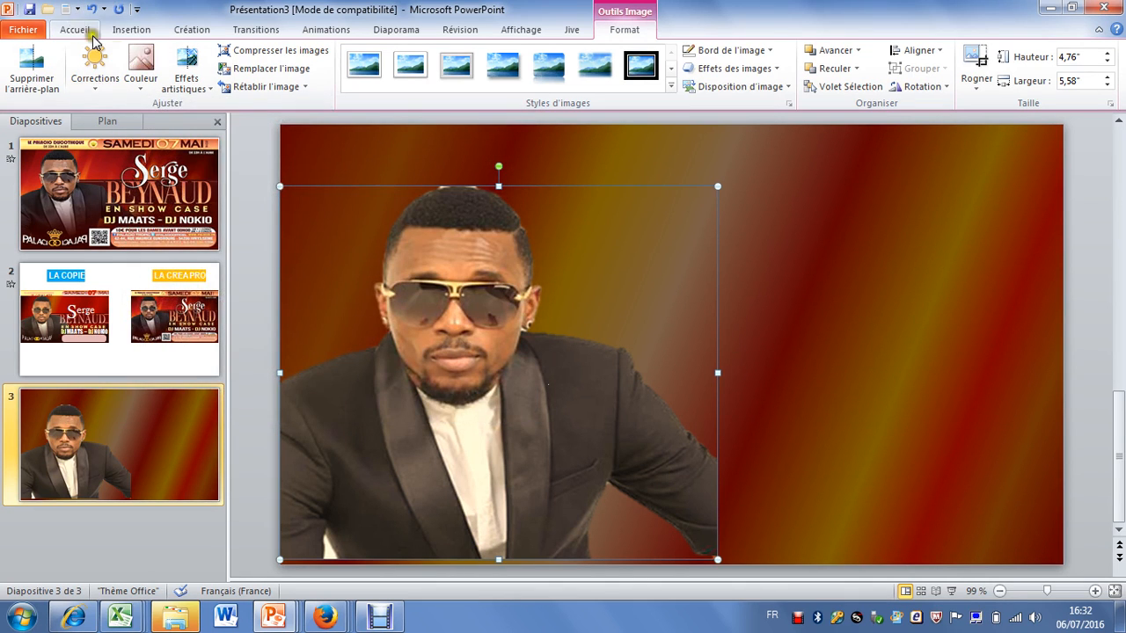
{"action": "left_click", "coordinate": [95, 70]}
{"action": "left_click", "coordinate": [249, 366]}
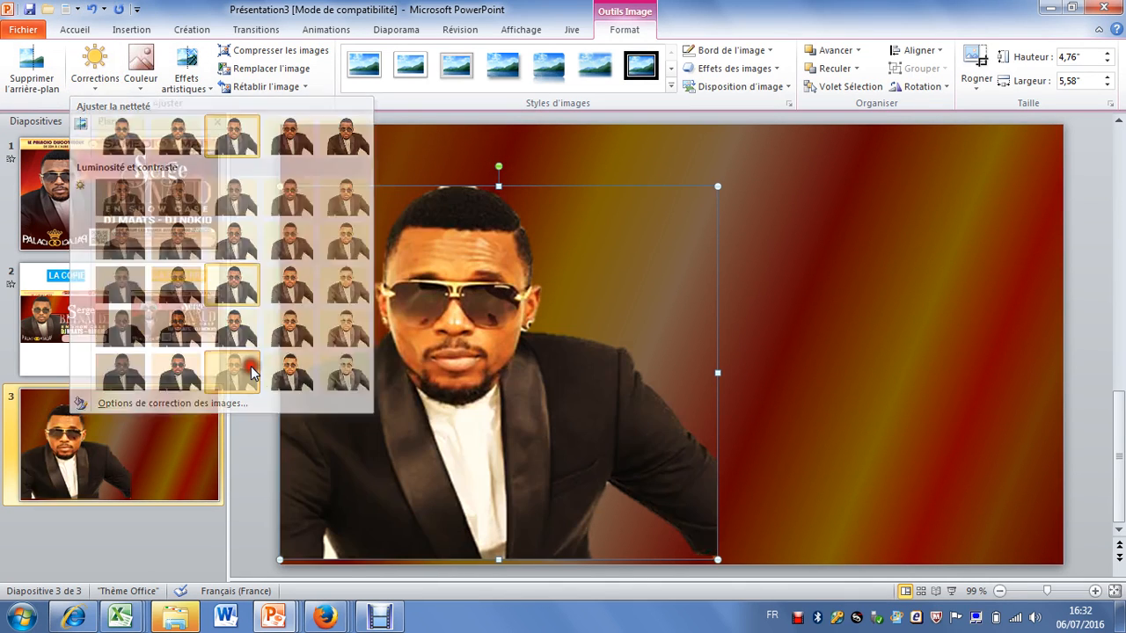
Step: Try the colour saturation preset two levels below normal on the portrait
{"action": "left_click", "coordinate": [140, 69]}
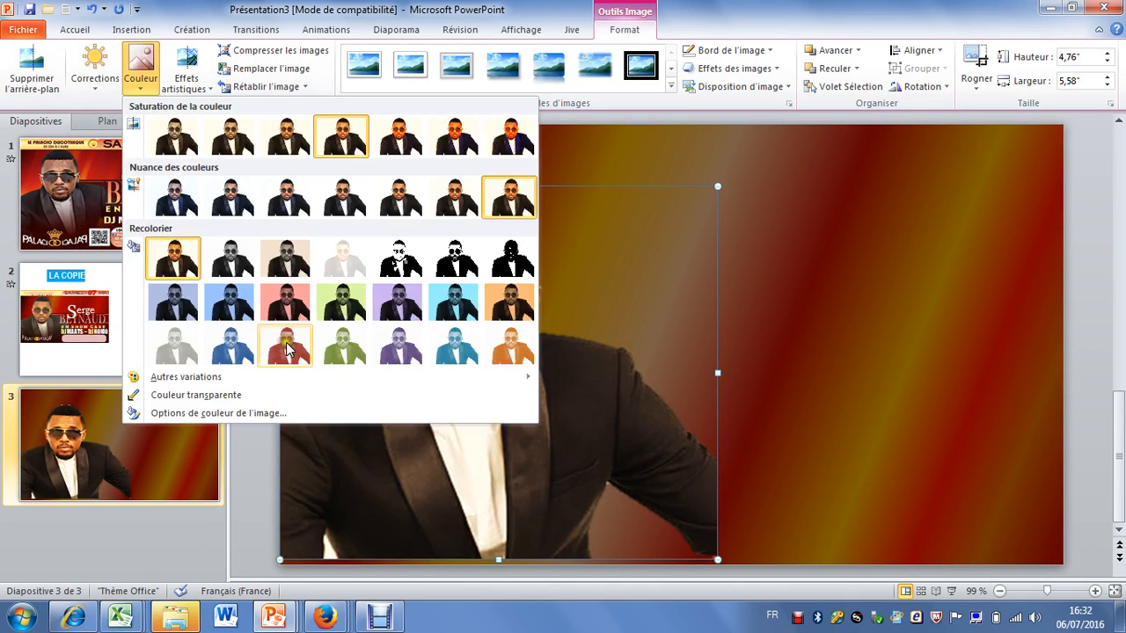
{"action": "left_click", "coordinate": [234, 138]}
{"action": "left_click", "coordinate": [94, 60]}
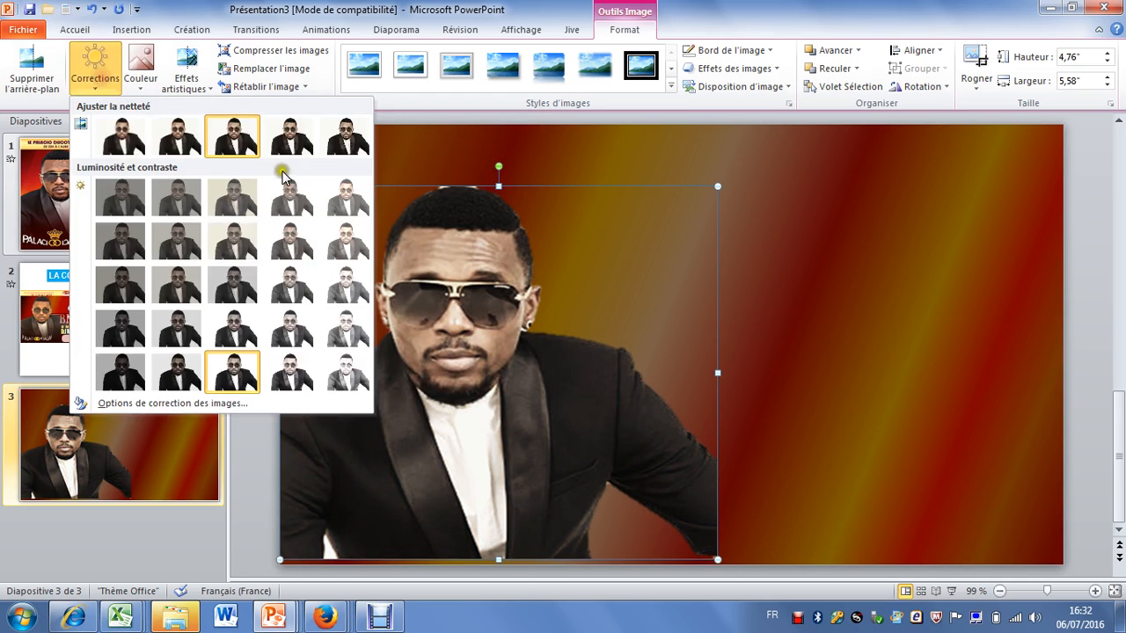
{"action": "left_click", "coordinate": [240, 155]}
{"action": "left_click", "coordinate": [94, 62]}
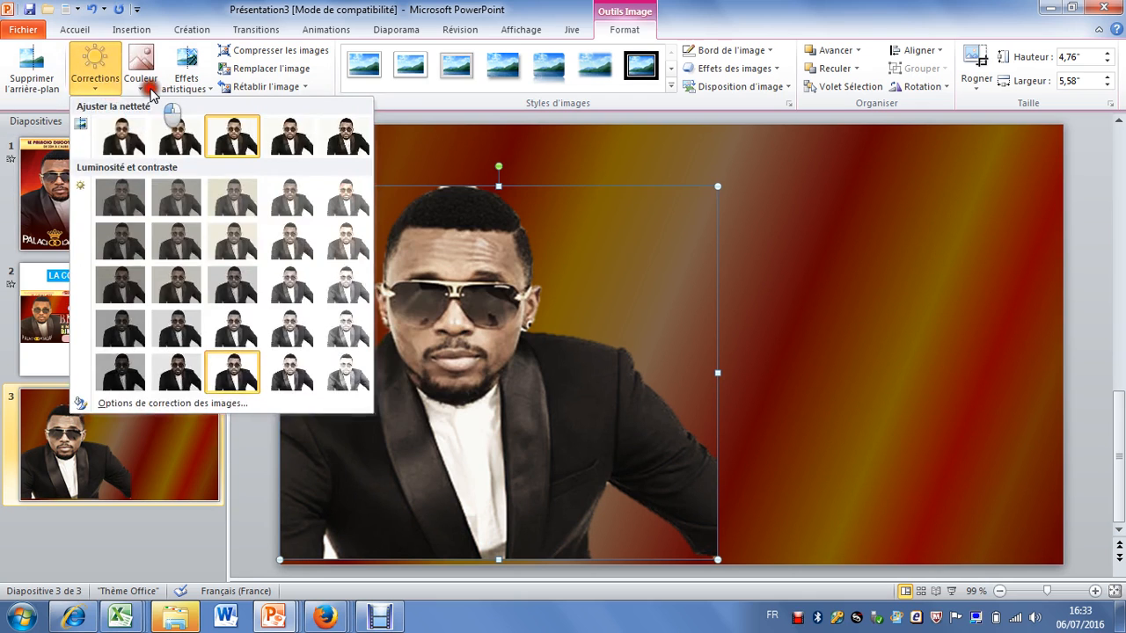
Step: Set the portrait's colour saturation to the preset one level below normal
{"action": "left_click", "coordinate": [139, 69]}
{"action": "left_click", "coordinate": [288, 138]}
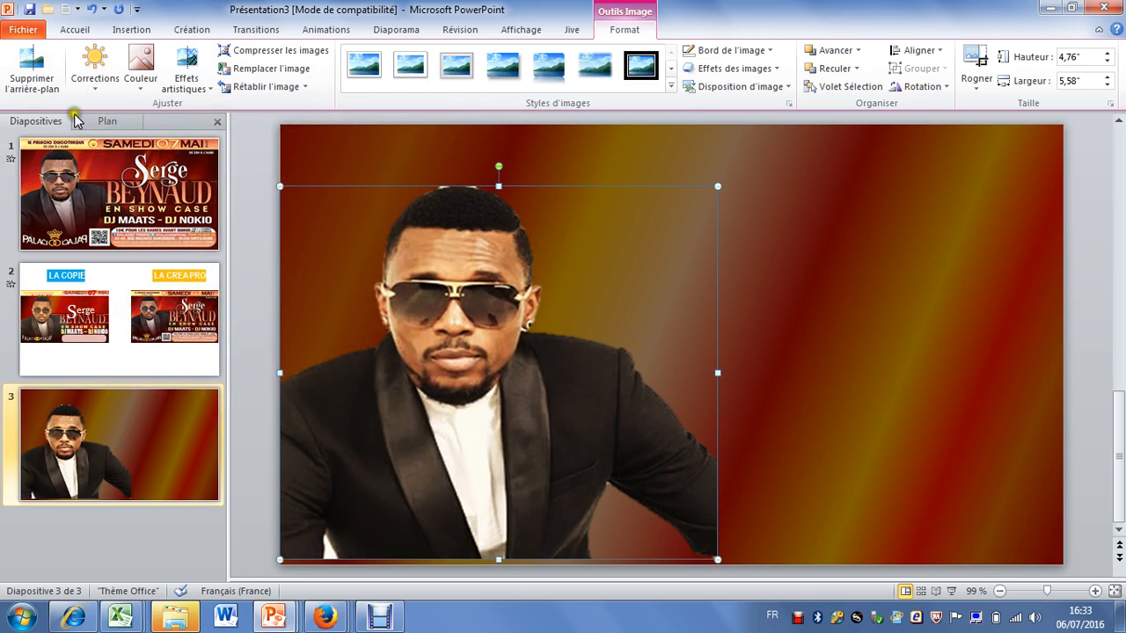
Step: Compare the recoloured portrait and background on slide 3 with the model flyer on slide 1
{"action": "left_click", "coordinate": [112, 247]}
{"action": "left_click", "coordinate": [176, 466]}
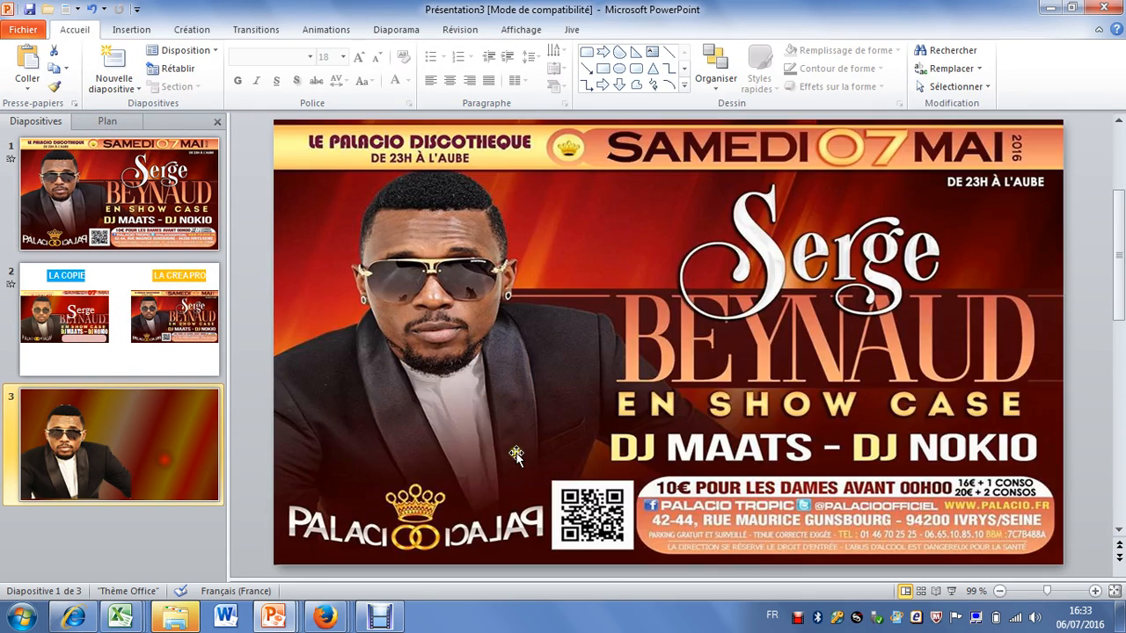
{"action": "left_click", "coordinate": [555, 444]}
{"action": "left_click", "coordinate": [200, 247]}
{"action": "left_click", "coordinate": [115, 420]}
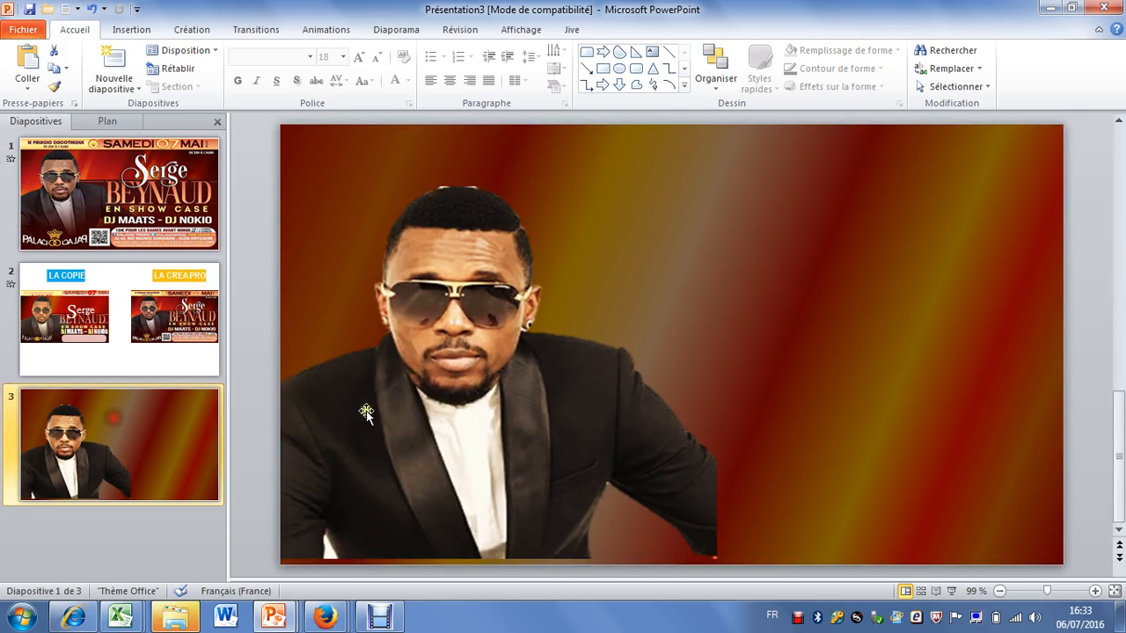
{"action": "left_click", "coordinate": [377, 405]}
{"action": "left_click", "coordinate": [88, 246]}
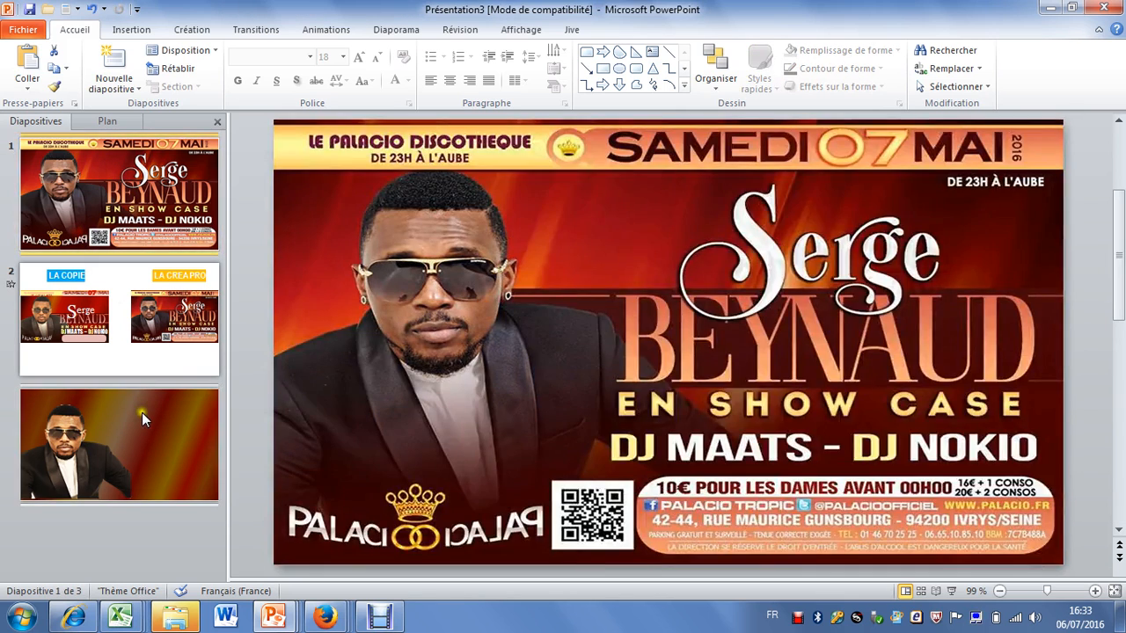
{"action": "left_click", "coordinate": [141, 413]}
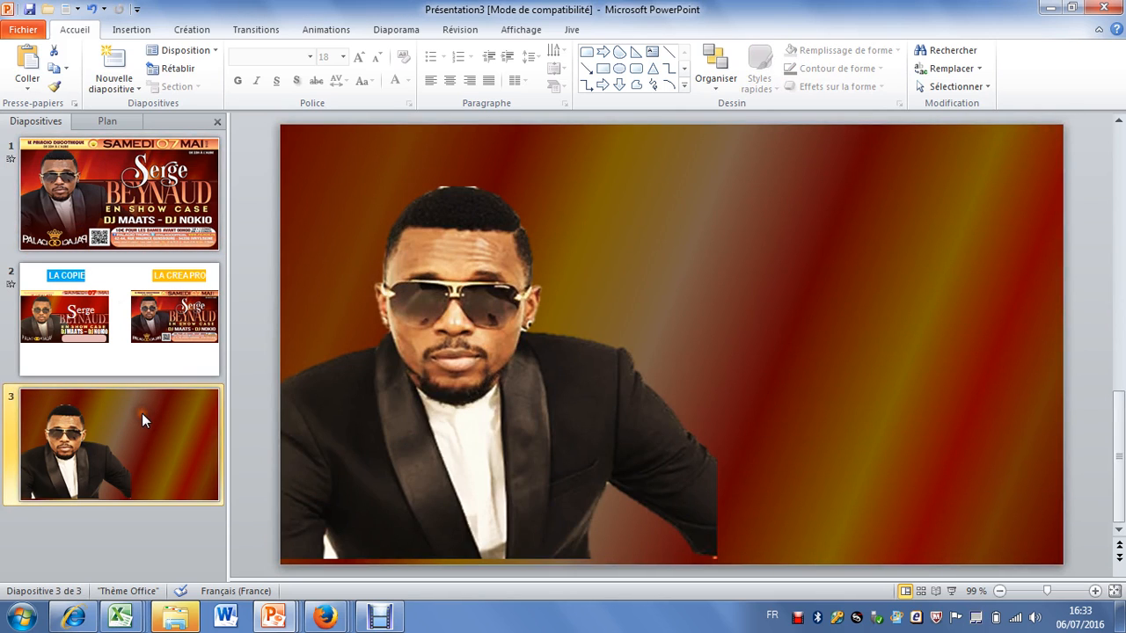
{"action": "left_click", "coordinate": [1025, 400]}
{"action": "left_click", "coordinate": [1105, 395]}
{"action": "left_click", "coordinate": [1109, 403]}
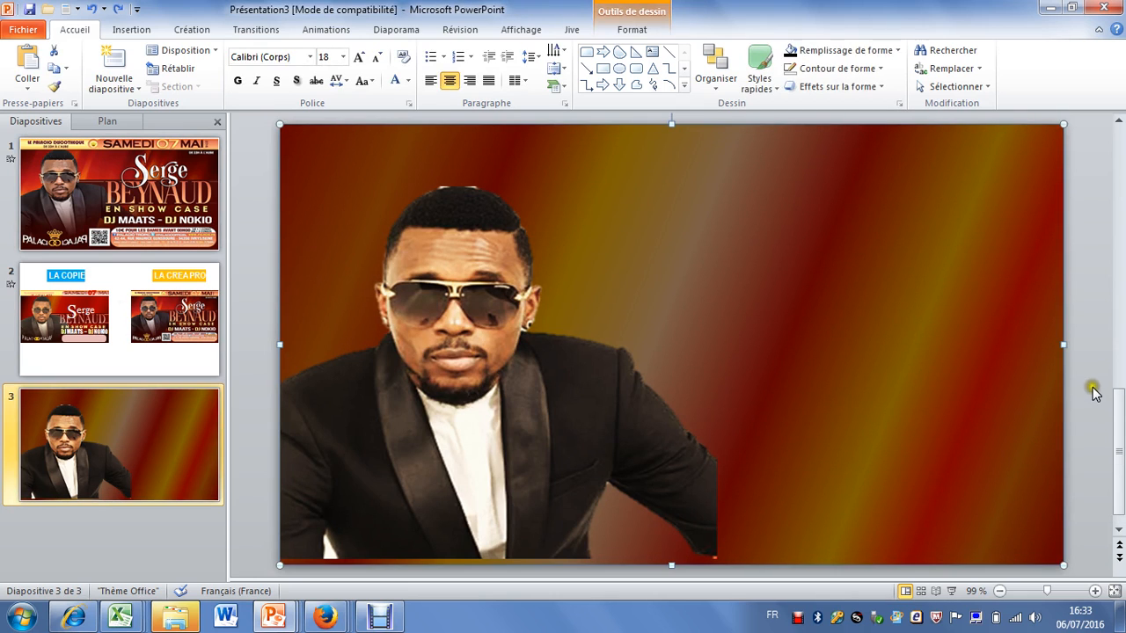
{"action": "left_click", "coordinate": [1091, 387]}
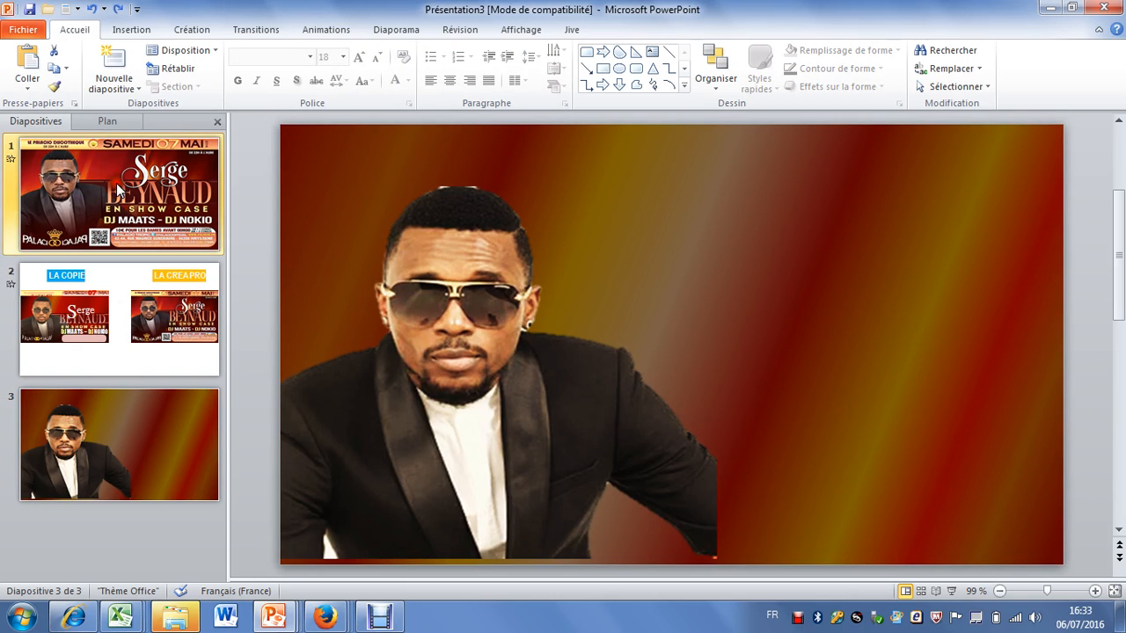
{"action": "left_click", "coordinate": [116, 186]}
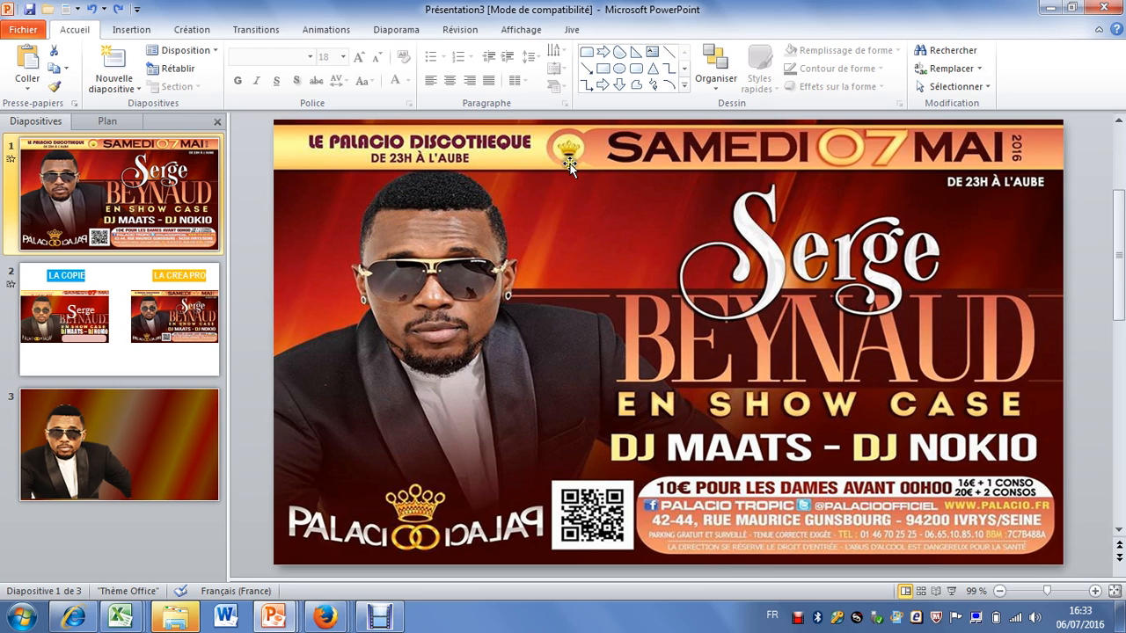
{"action": "left_click", "coordinate": [114, 436]}
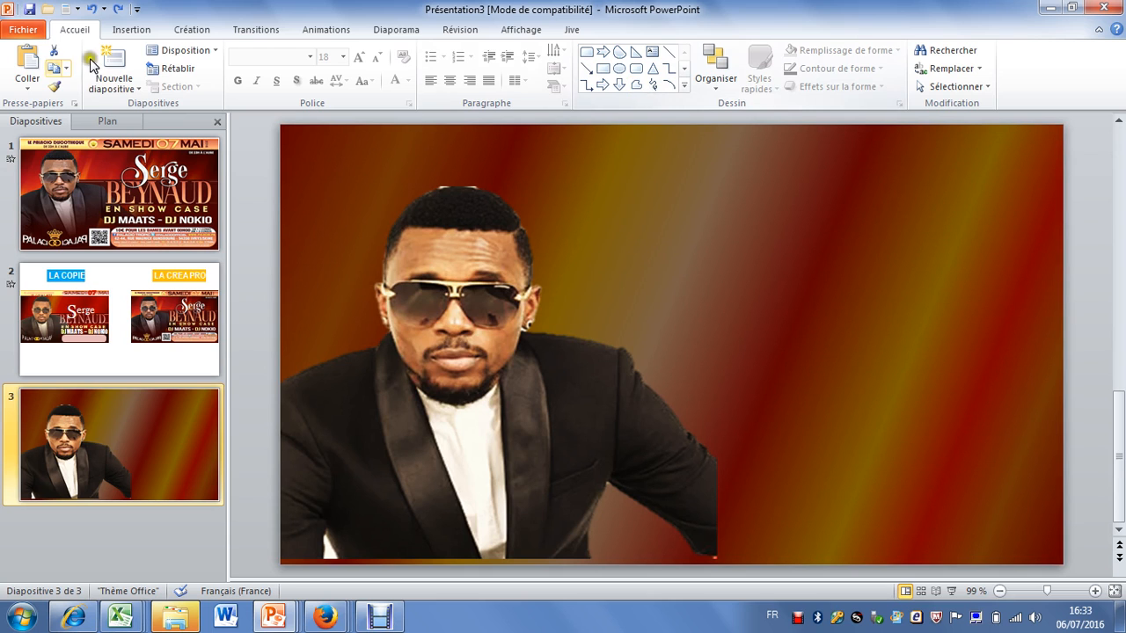
Step: Draw a rounded rectangle banner about 6.08" by 0.65" across the upper right part of slide 3
{"action": "left_click", "coordinate": [129, 30]}
{"action": "left_click", "coordinate": [217, 79]}
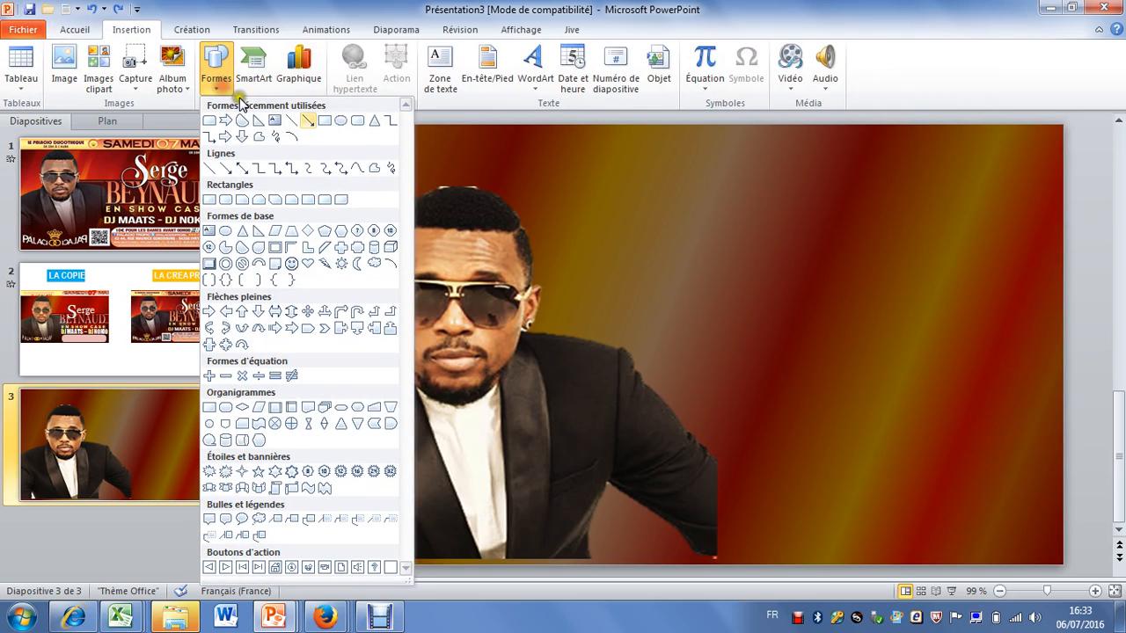
{"action": "left_click", "coordinate": [359, 122]}
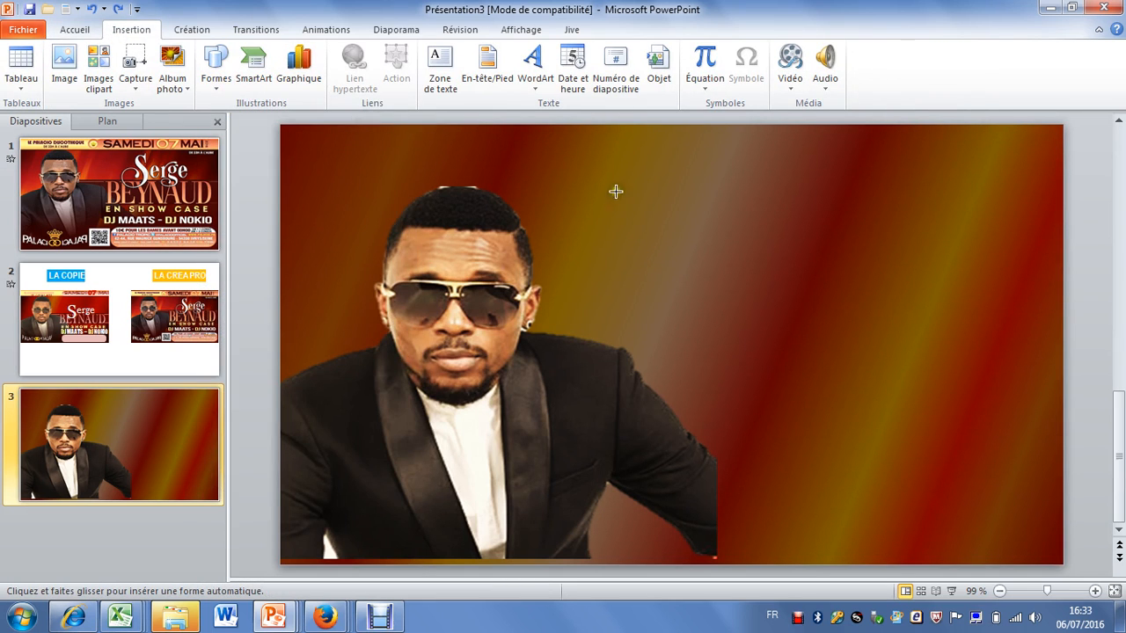
{"action": "left_click_drag", "start_coordinate": [589, 139], "coordinate": [1058, 189]}
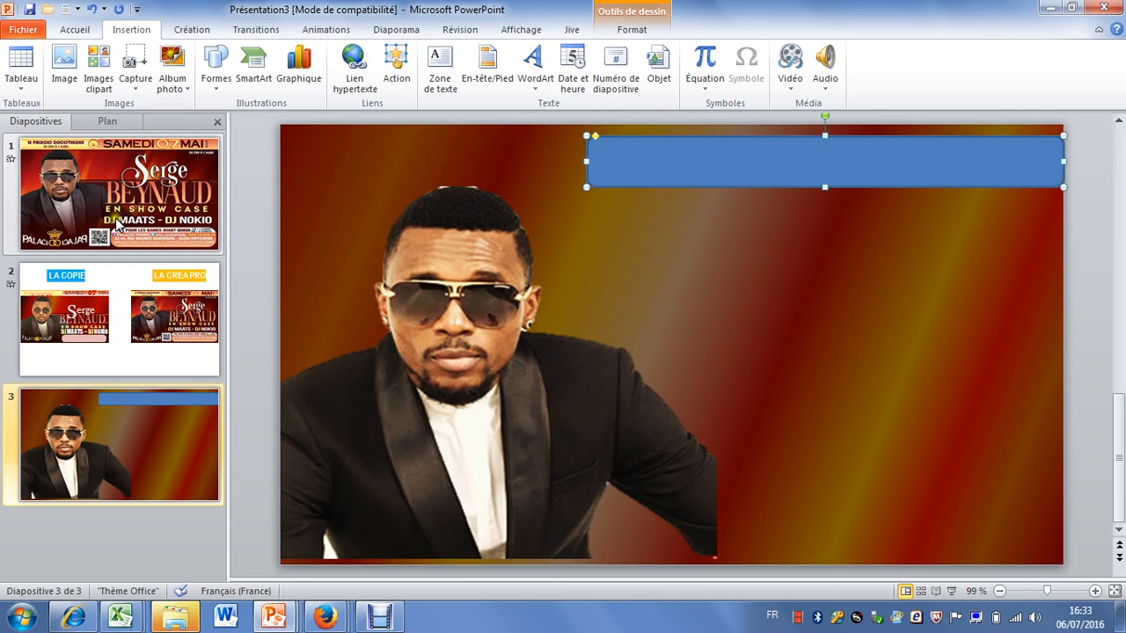
Step: Compare the banner with the one on slide 1 and increase its corner rounding to full semicircular ends
{"action": "left_click", "coordinate": [175, 174]}
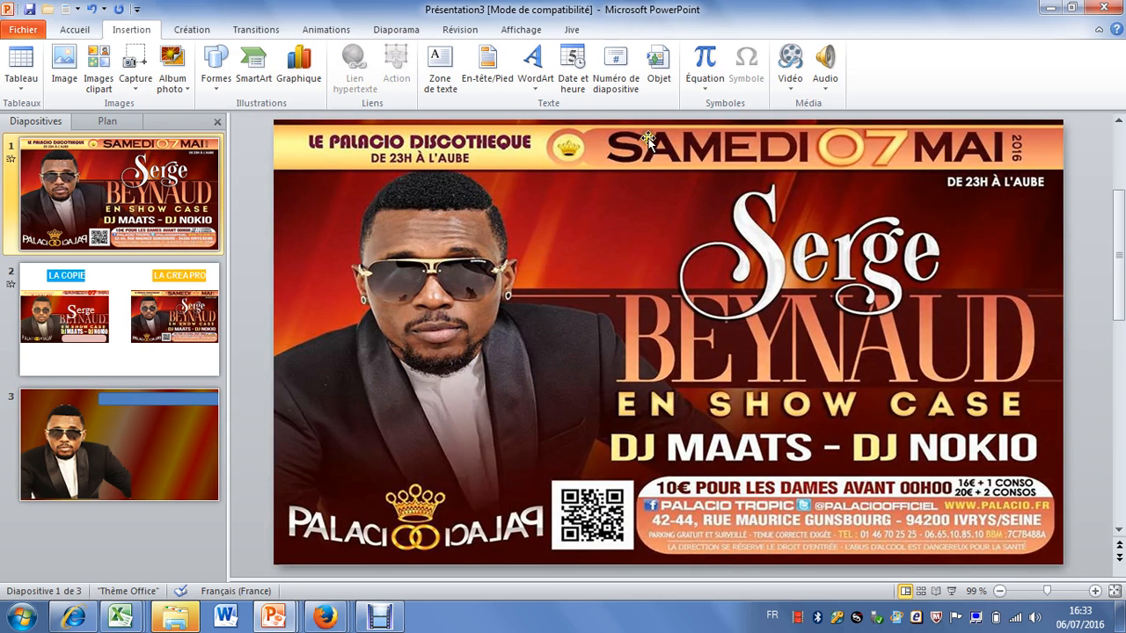
{"action": "left_click", "coordinate": [180, 419]}
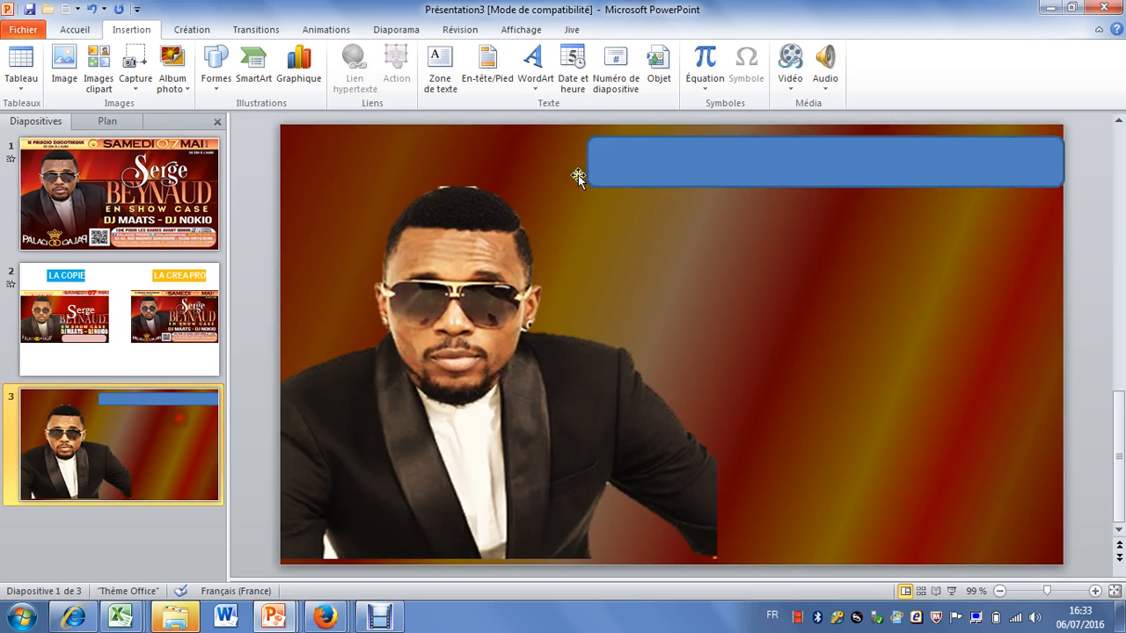
{"action": "left_click", "coordinate": [638, 156]}
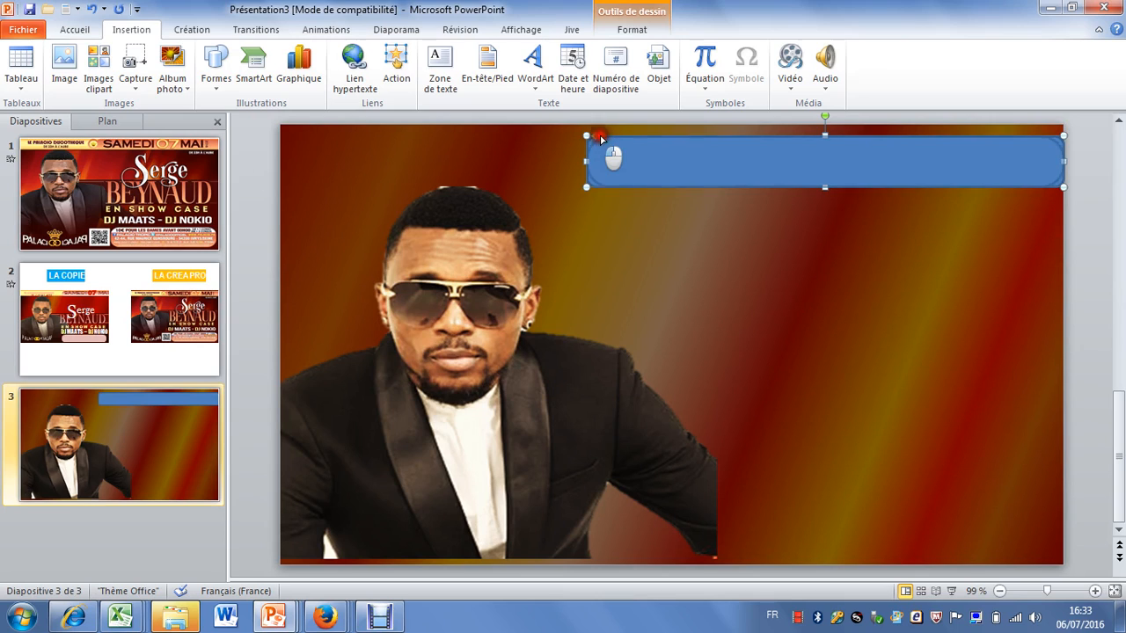
{"action": "left_click_drag", "start_coordinate": [601, 137], "coordinate": [712, 153]}
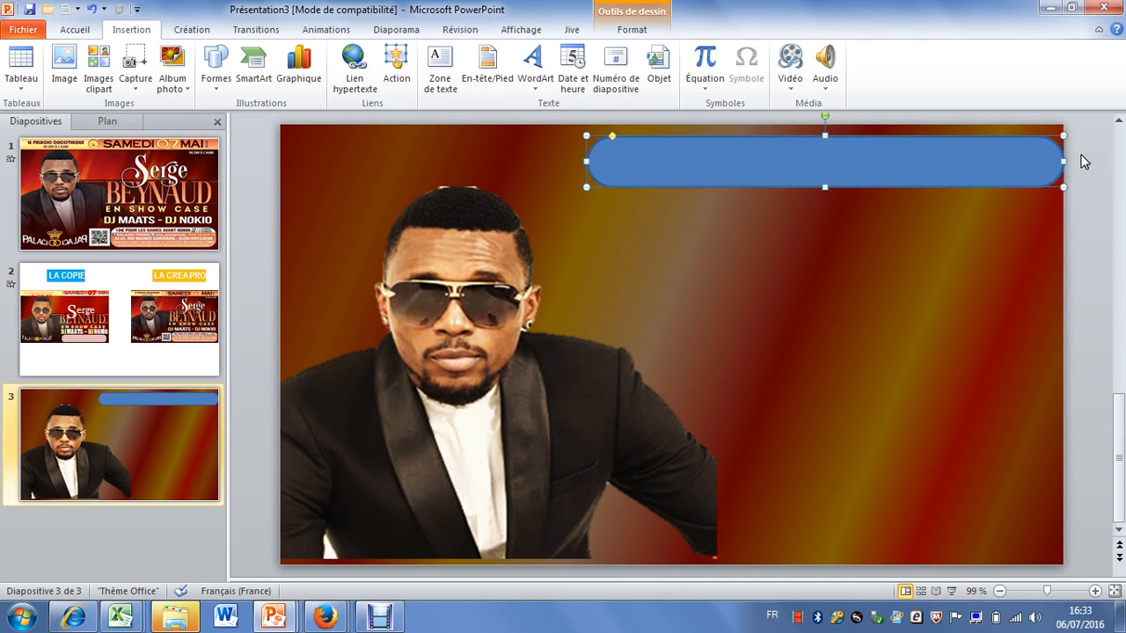
Step: Edit the points of the banner shape on slide 3 and delete the extra curve points at its right end
{"action": "left_click", "coordinate": [179, 204]}
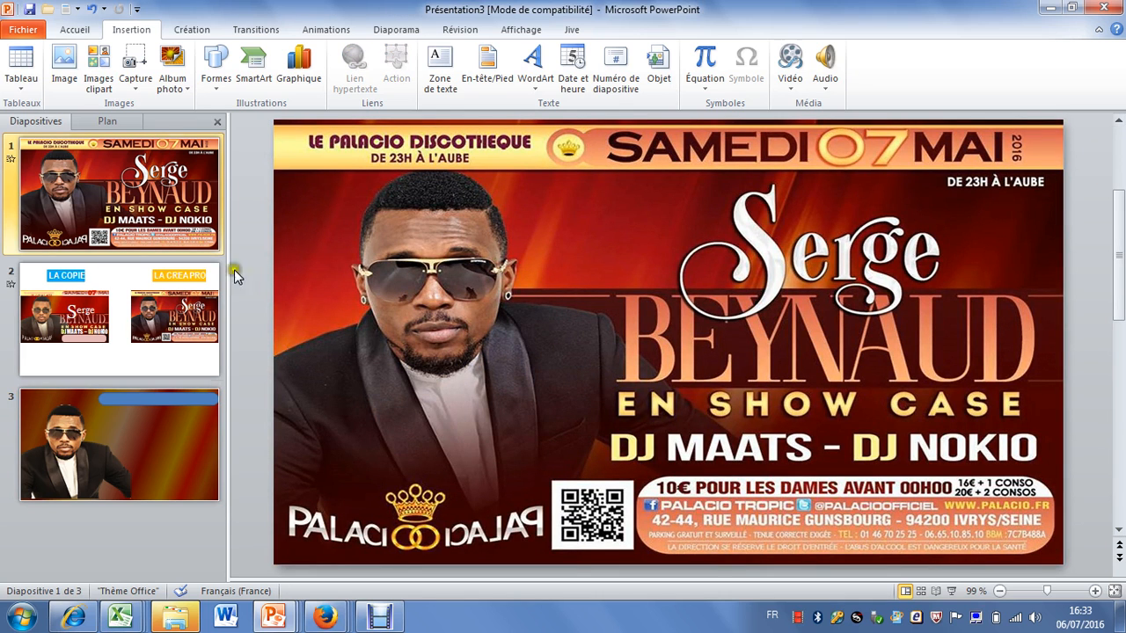
{"action": "left_click", "coordinate": [186, 400]}
{"action": "left_click", "coordinate": [862, 180]}
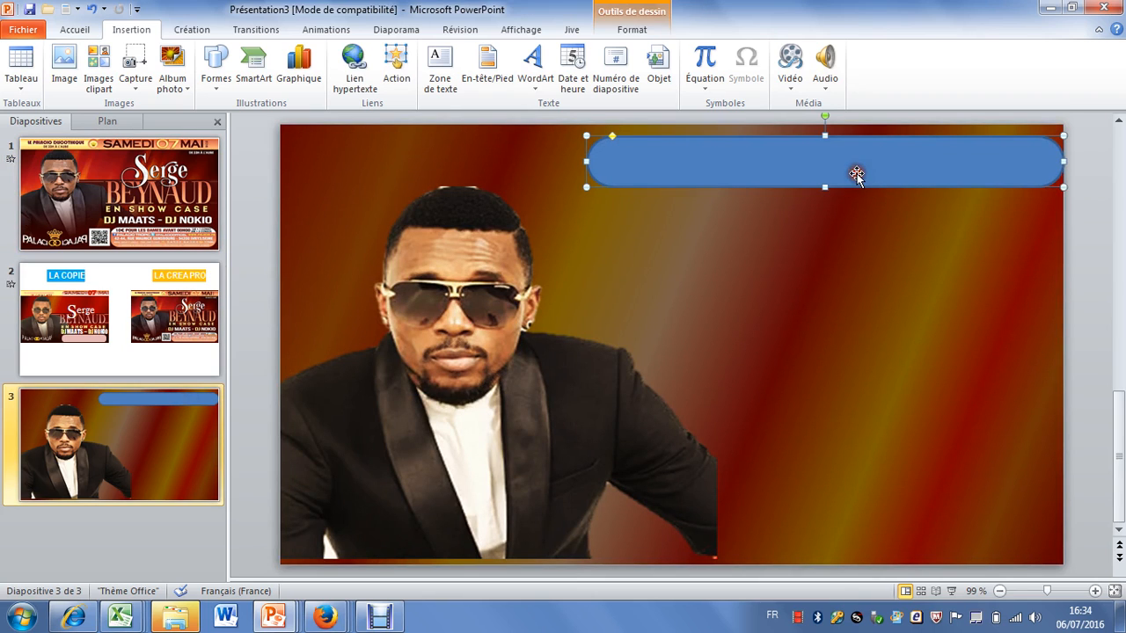
{"action": "left_click", "coordinate": [639, 31]}
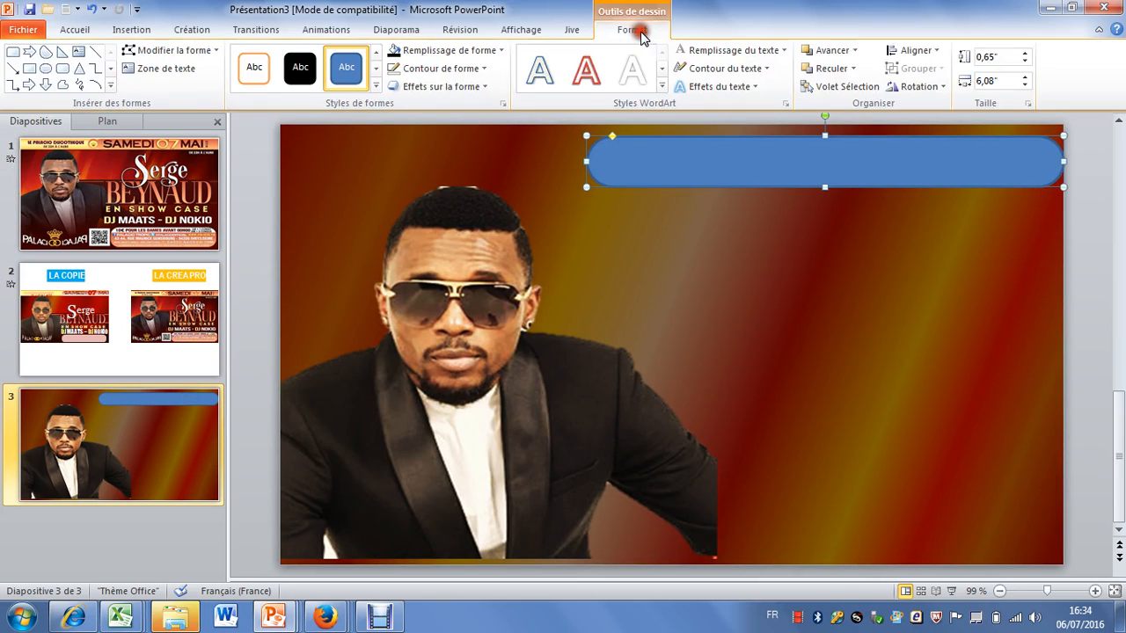
{"action": "left_click", "coordinate": [127, 49]}
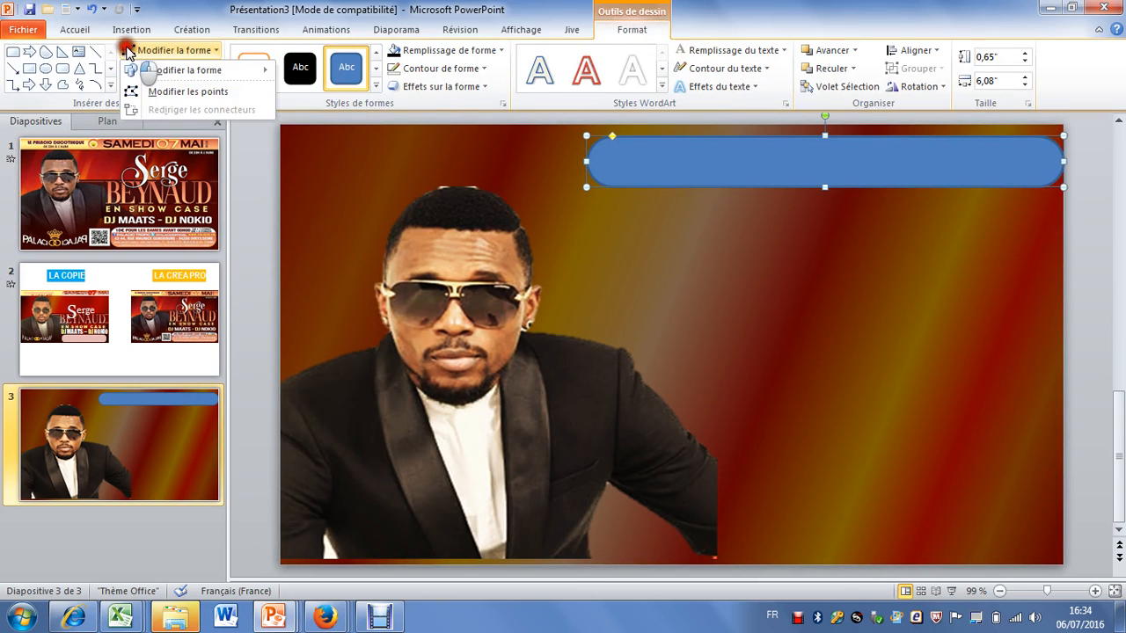
{"action": "left_click", "coordinate": [175, 95]}
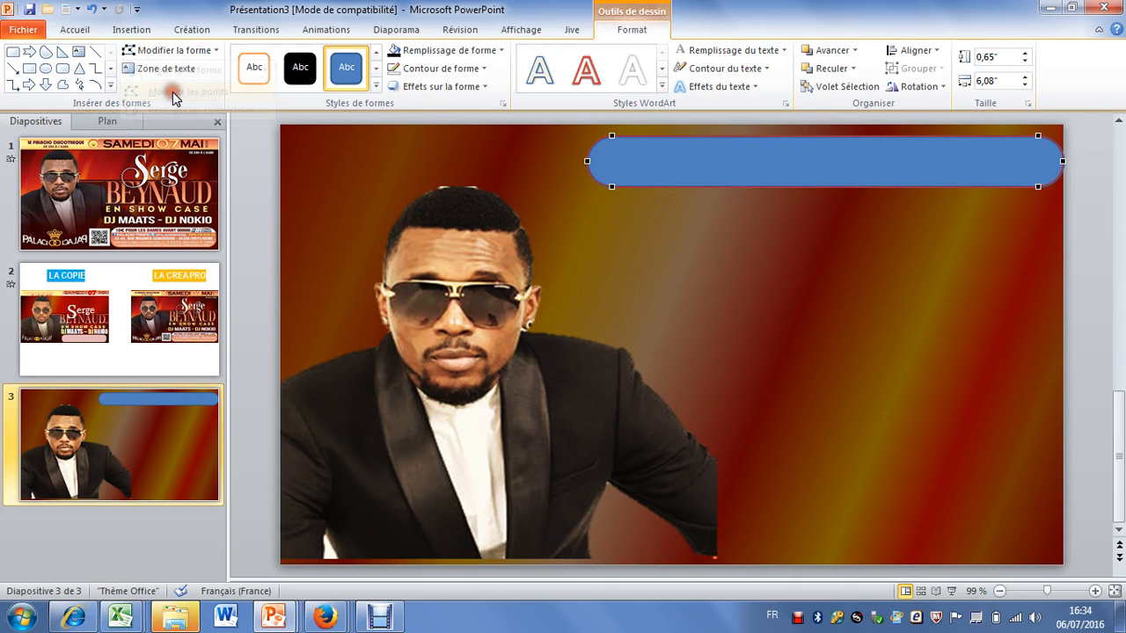
{"action": "right_click", "coordinate": [1062, 160]}
{"action": "left_click", "coordinate": [963, 186]}
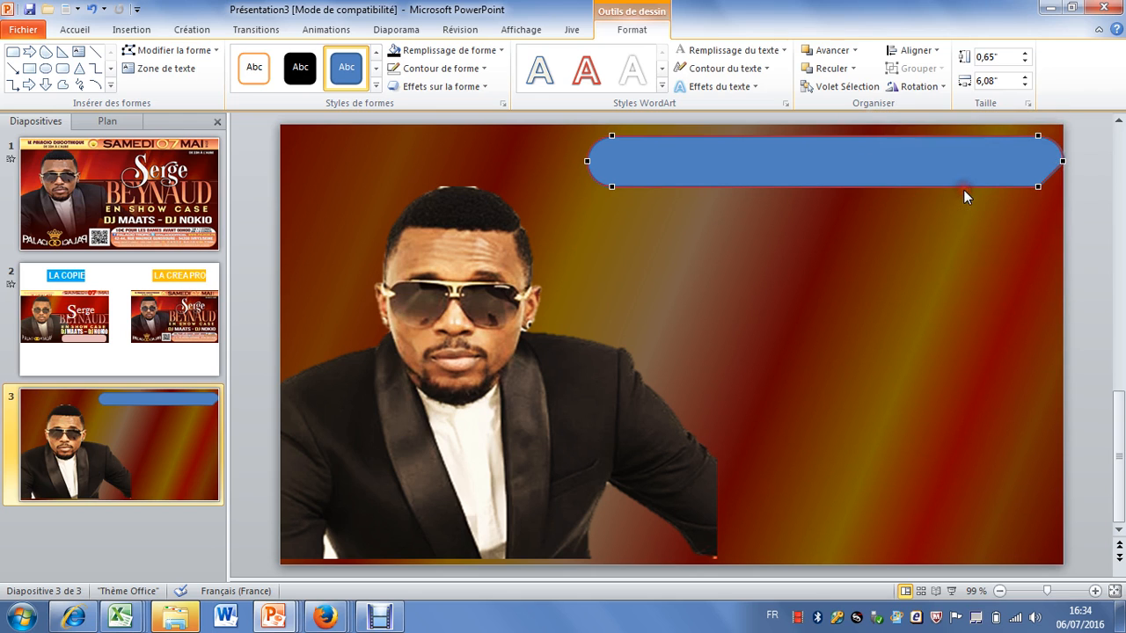
{"action": "left_click", "coordinate": [1064, 161]}
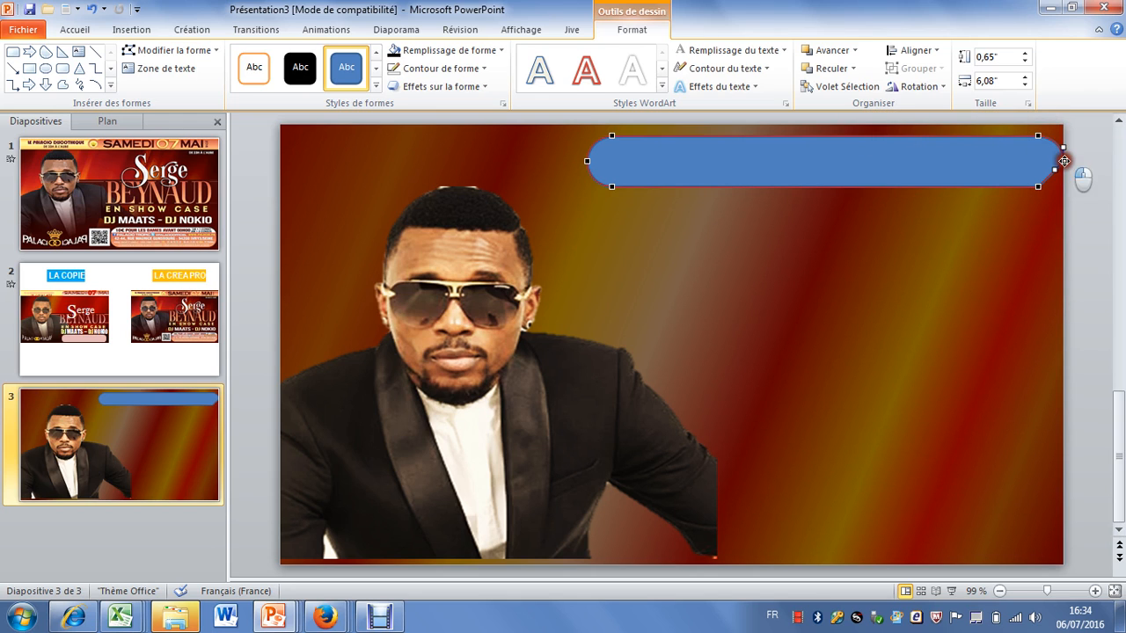
{"action": "right_click", "coordinate": [1064, 161]}
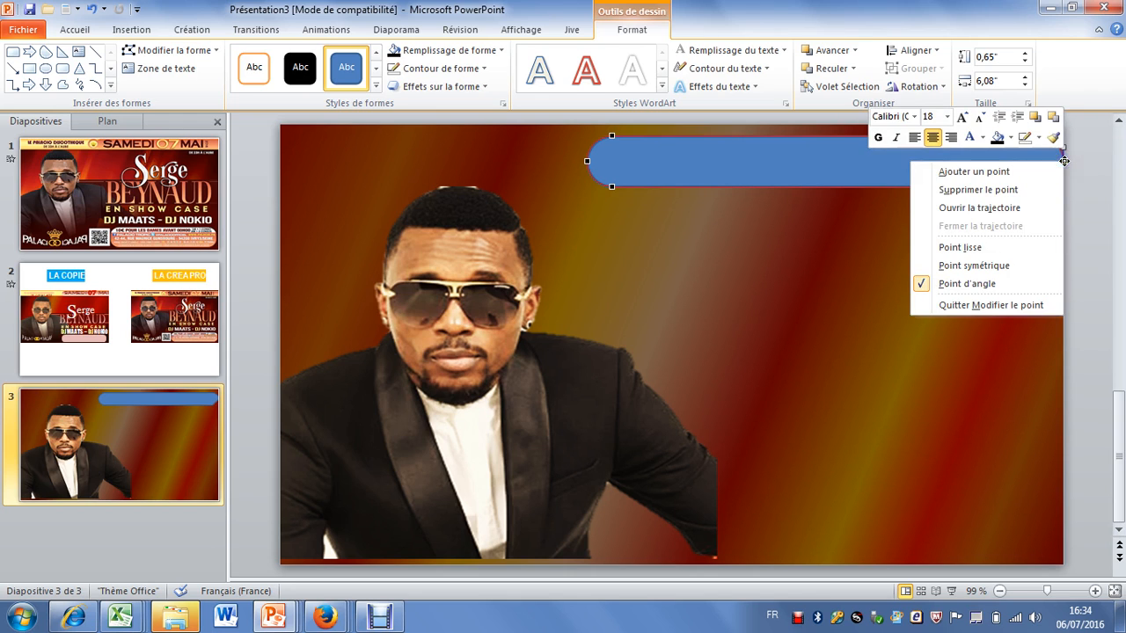
{"action": "left_click", "coordinate": [993, 190]}
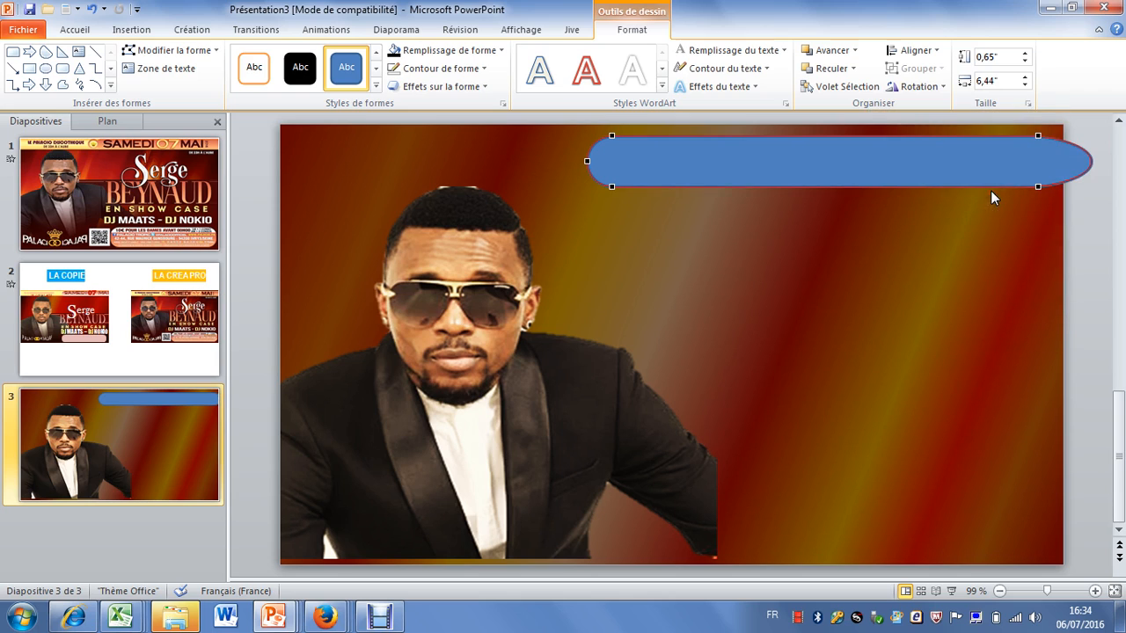
Step: Straighten the banner's right end with the curve handles of its two corner points, and move the banner flush with the slide's right edge
{"action": "left_click", "coordinate": [1038, 136]}
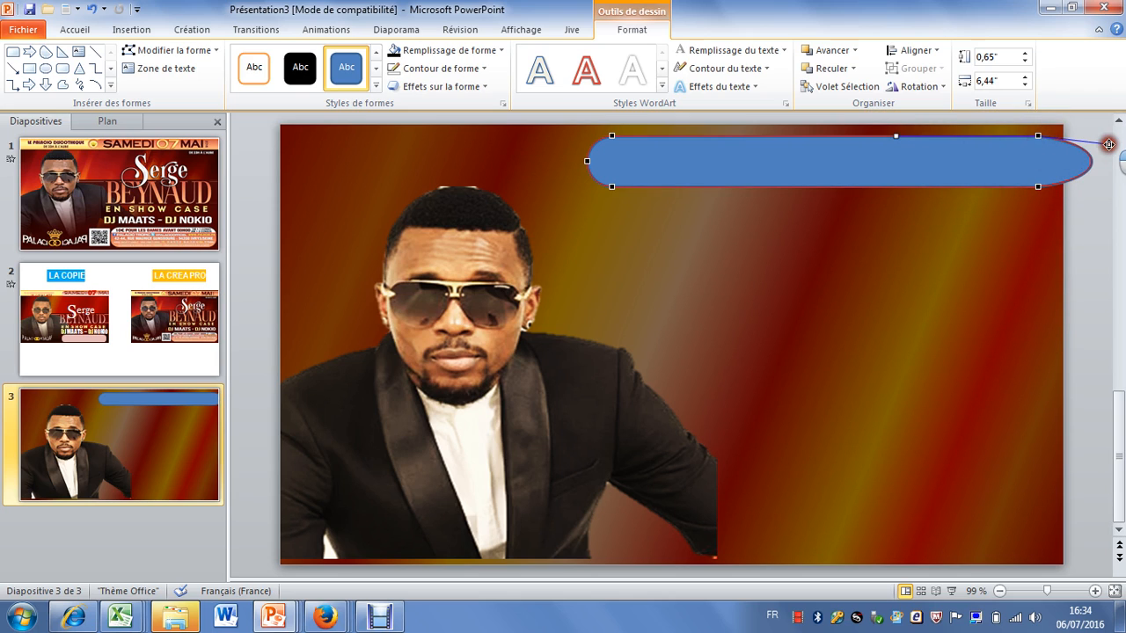
{"action": "left_click_drag", "start_coordinate": [1108, 143], "coordinate": [1040, 215]}
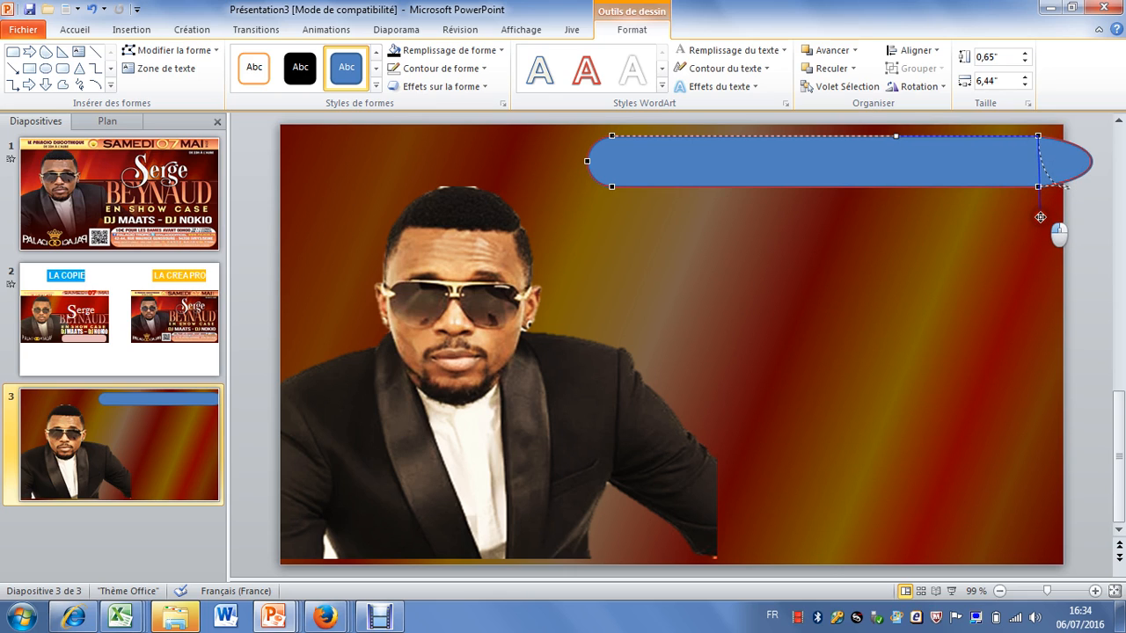
{"action": "left_click_drag", "start_coordinate": [1039, 220], "coordinate": [1039, 220]}
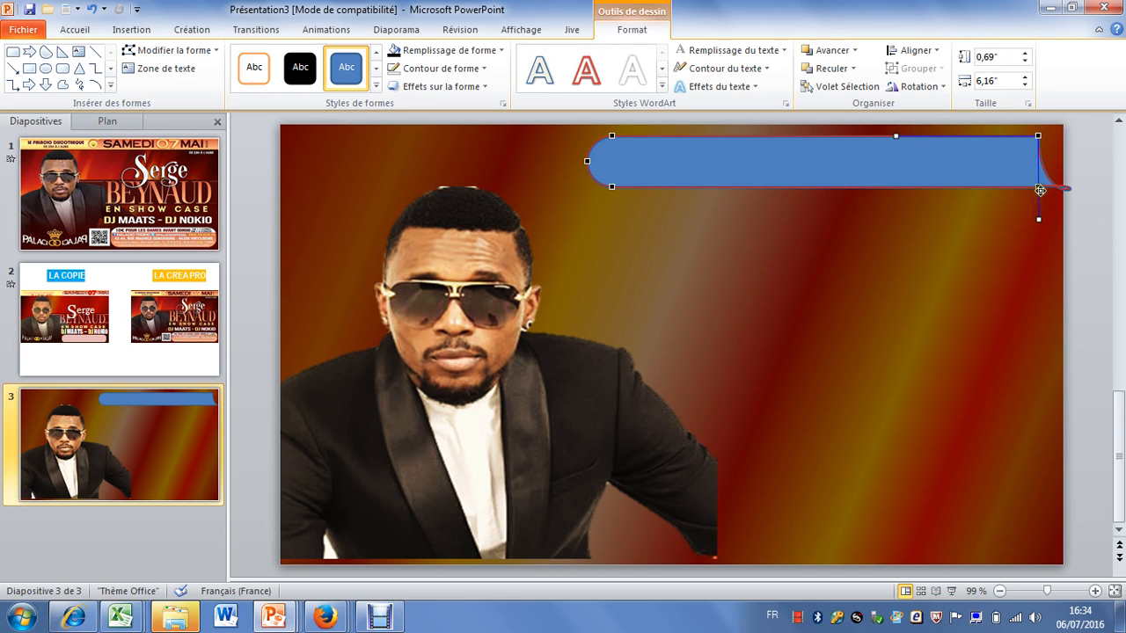
{"action": "left_click", "coordinate": [1040, 190]}
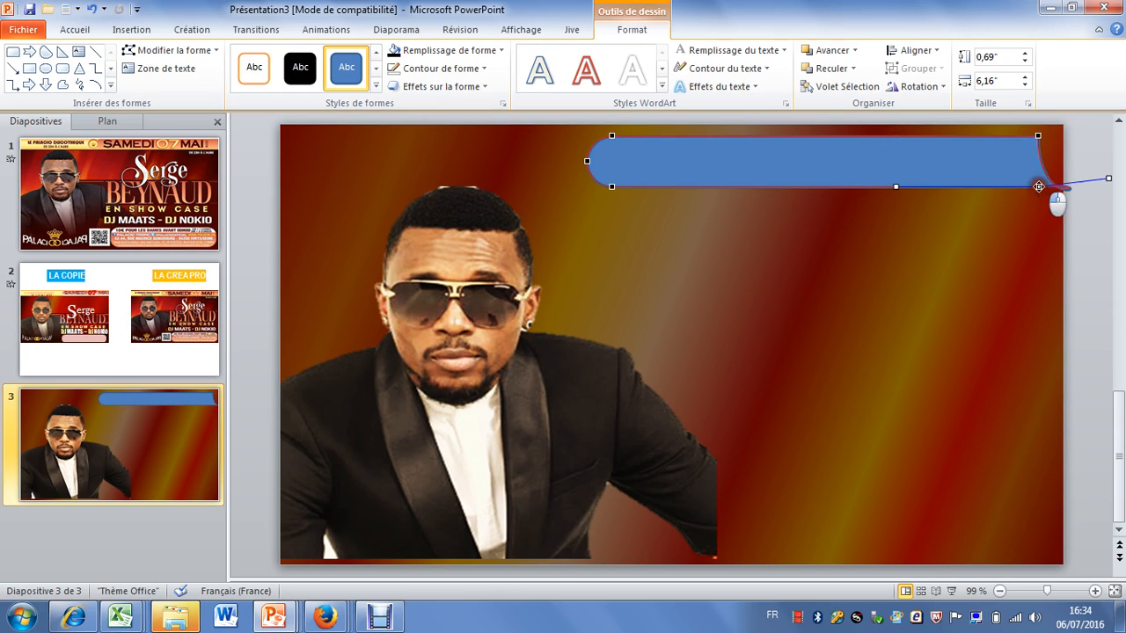
{"action": "left_click_drag", "start_coordinate": [1106, 178], "coordinate": [1037, 128]}
{"action": "left_click", "coordinate": [1103, 180]}
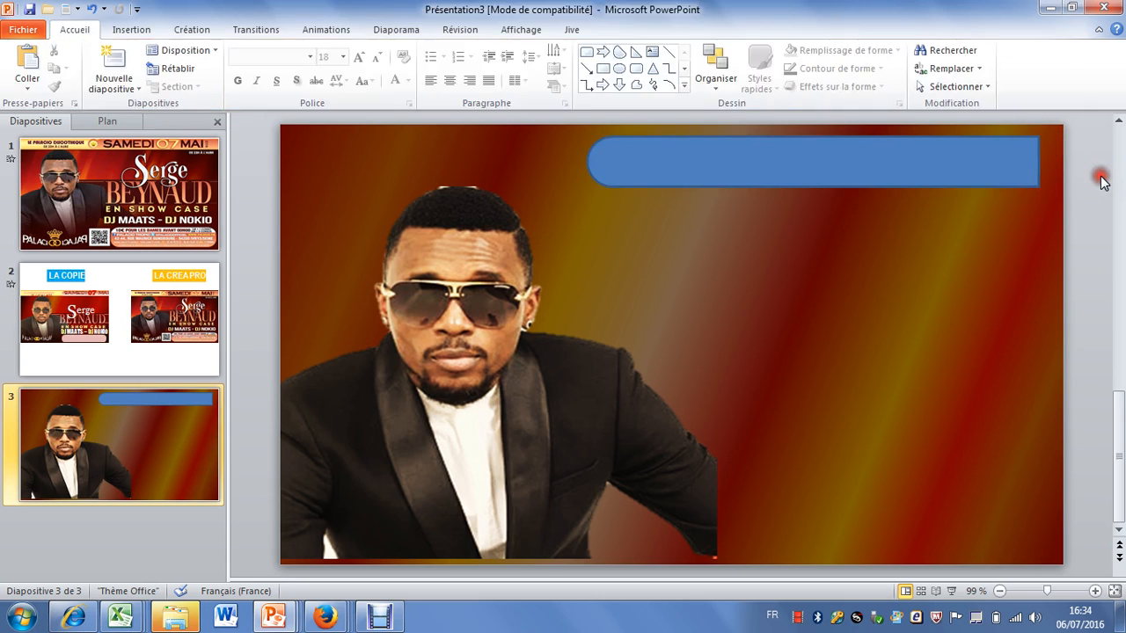
{"action": "left_click", "coordinate": [885, 156]}
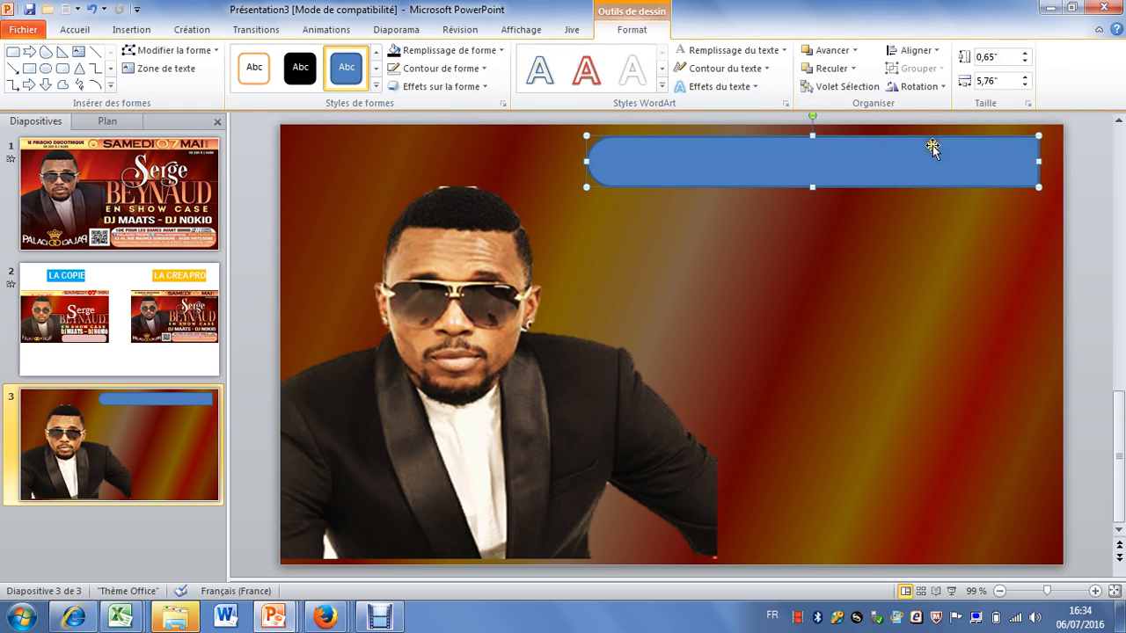
{"action": "left_click_drag", "start_coordinate": [917, 170], "coordinate": [926, 156]}
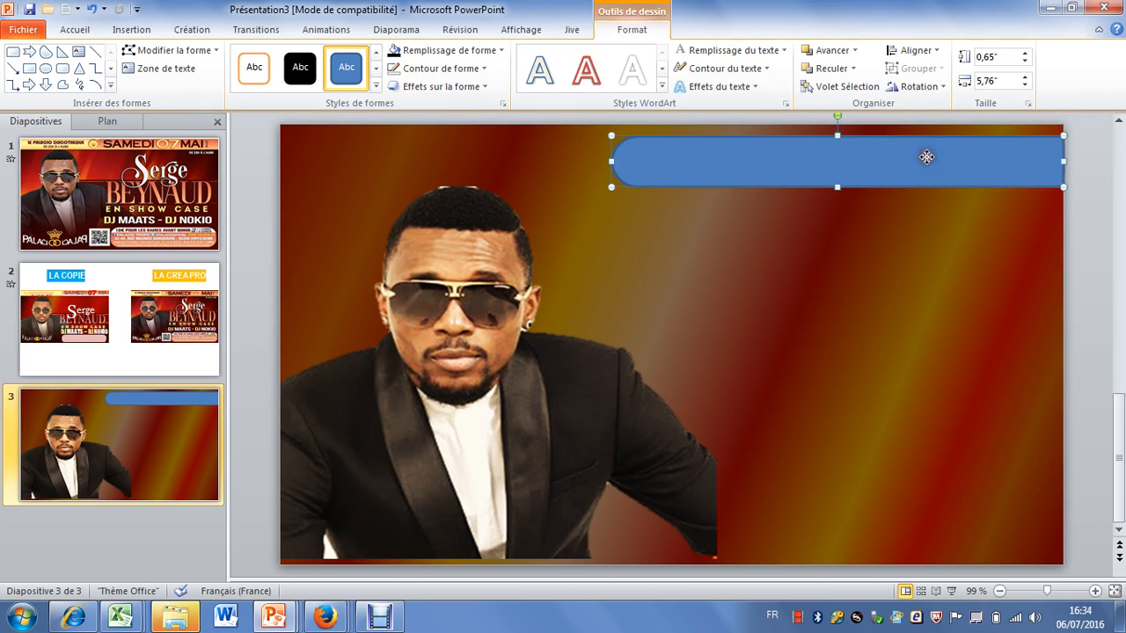
Step: Change the banner's fill from solid to gradient in the shape format settings
{"action": "left_click", "coordinate": [469, 53]}
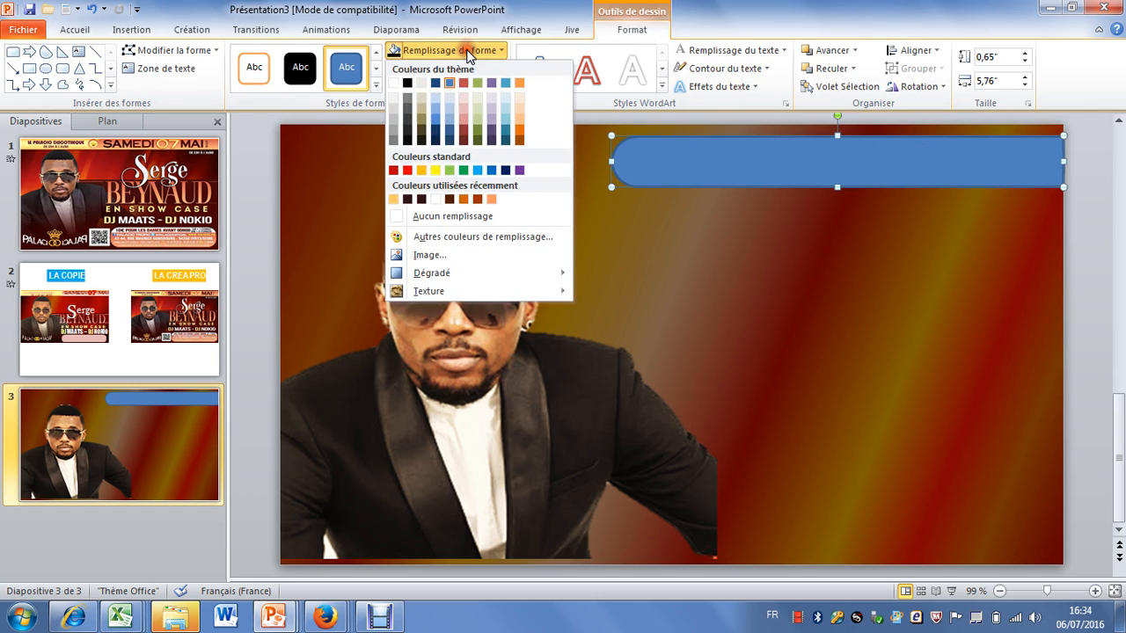
{"action": "left_click", "coordinate": [469, 53]}
{"action": "left_click", "coordinate": [466, 51]}
{"action": "left_click", "coordinate": [459, 278]}
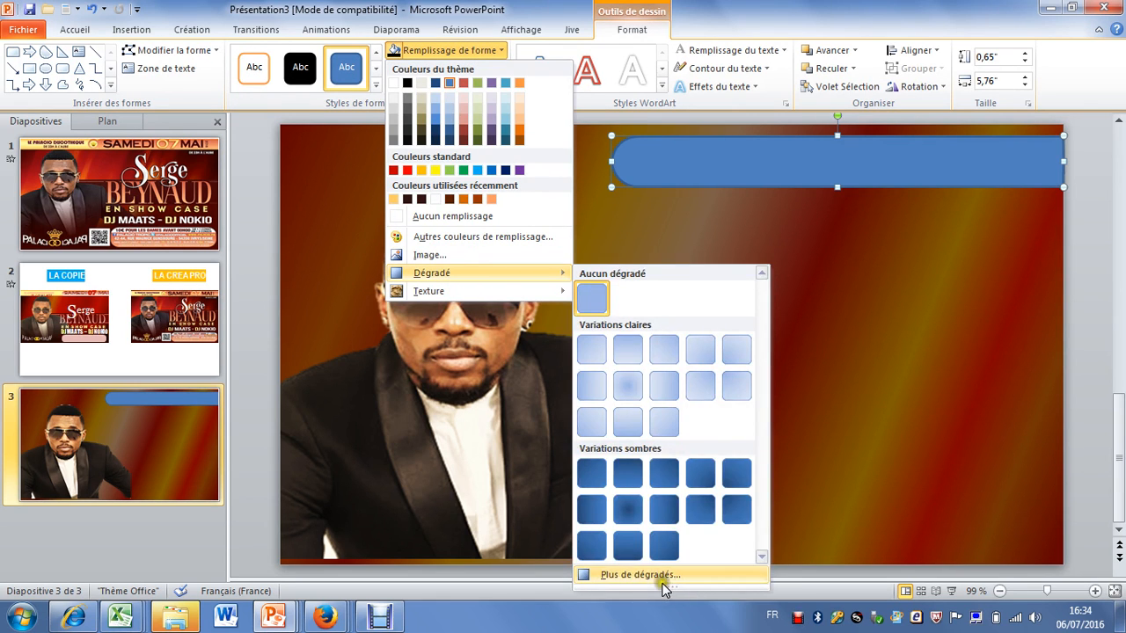
{"action": "left_click", "coordinate": [659, 581]}
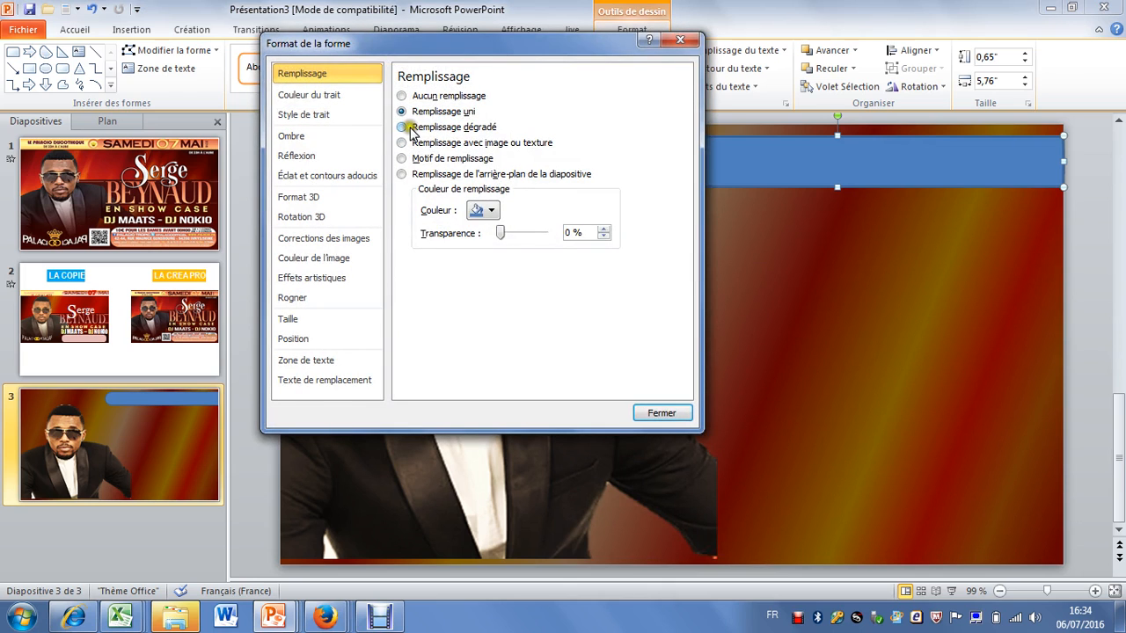
{"action": "left_click", "coordinate": [408, 128]}
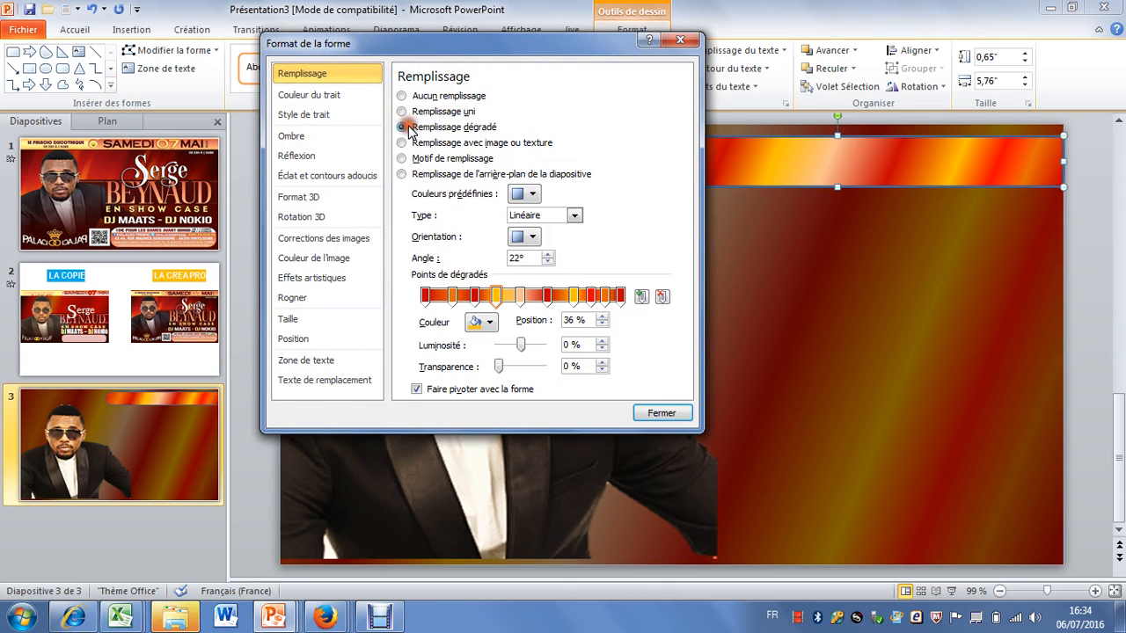
Step: Remove the surplus gradient stops from the banner's fill, keeping only the red stop at 0% and the light orange stop at 48%
{"action": "left_click", "coordinate": [621, 301]}
{"action": "left_click_drag", "start_coordinate": [606, 299], "coordinate": [613, 324]}
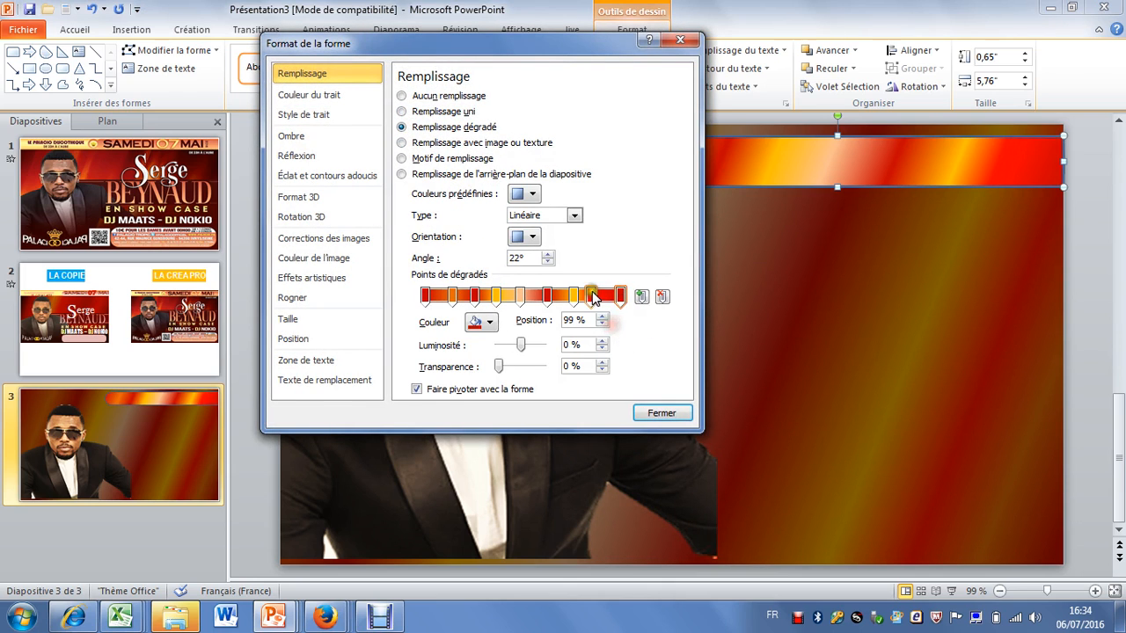
{"action": "left_click", "coordinate": [591, 297]}
{"action": "left_click", "coordinate": [662, 297]}
{"action": "left_click", "coordinate": [662, 298]}
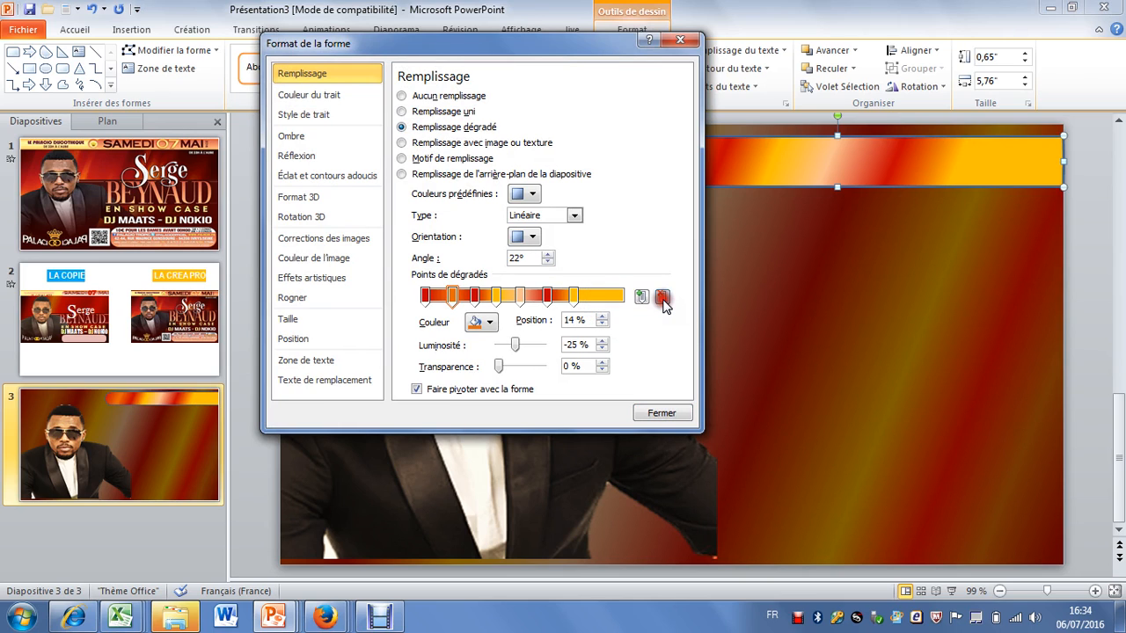
{"action": "left_click", "coordinate": [662, 297]}
{"action": "left_click", "coordinate": [662, 297]}
{"action": "left_click", "coordinate": [662, 297]}
{"action": "left_click", "coordinate": [662, 297]}
{"action": "left_click", "coordinate": [662, 297]}
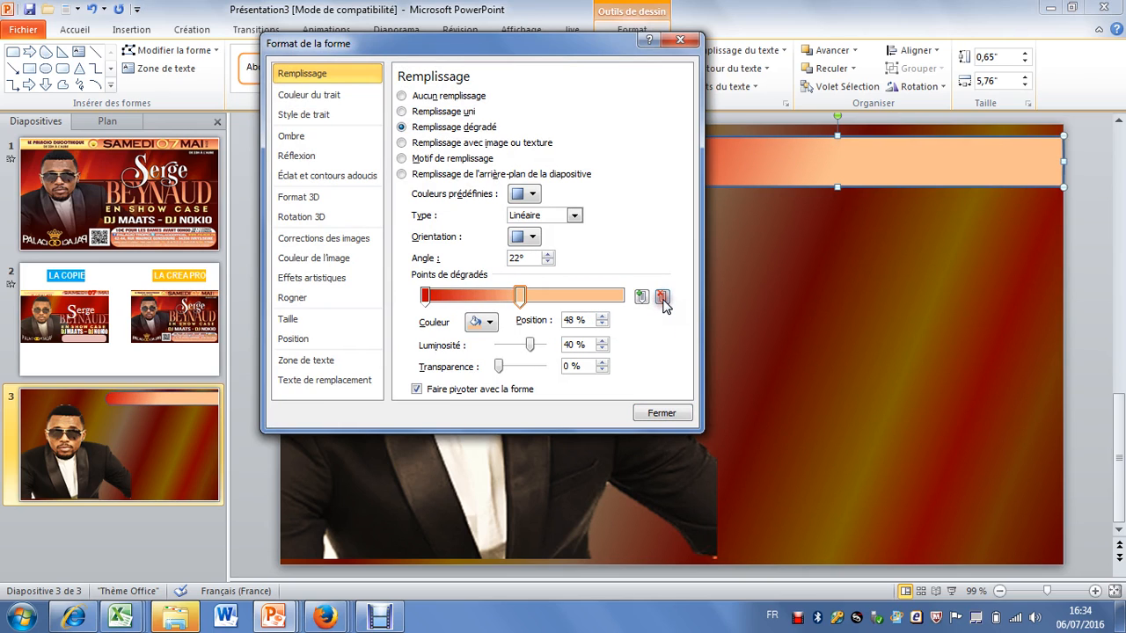
Step: Move the light orange stop to 100% in white darkened by 5%, and orient the banner's linear gradient downward at 90°
{"action": "left_click", "coordinate": [425, 296]}
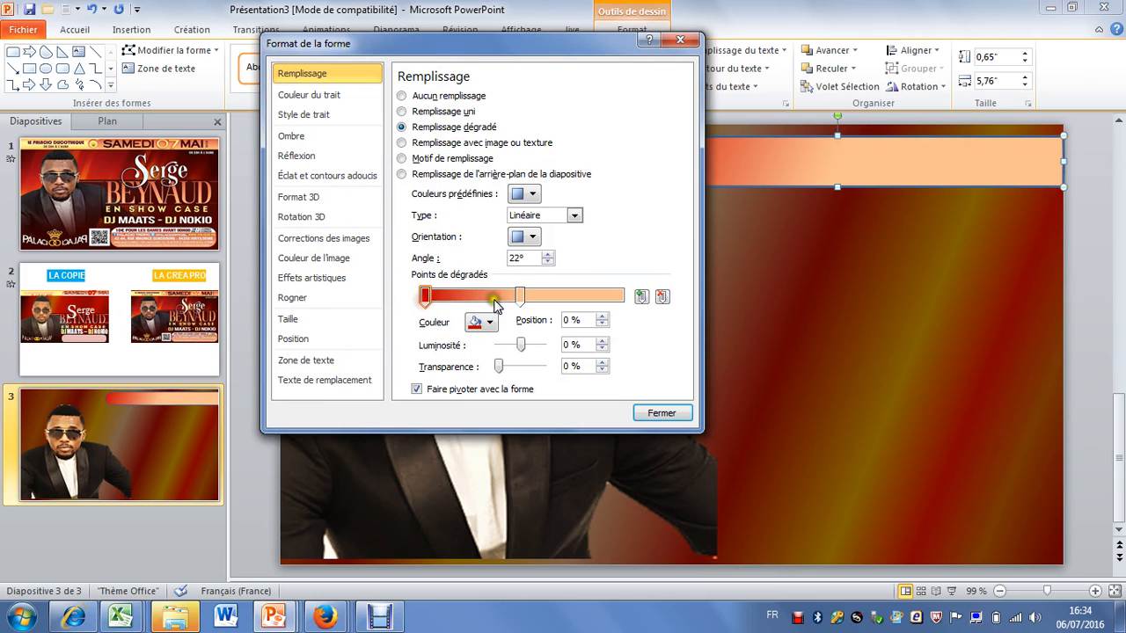
{"action": "left_click_drag", "start_coordinate": [519, 297], "coordinate": [653, 302]}
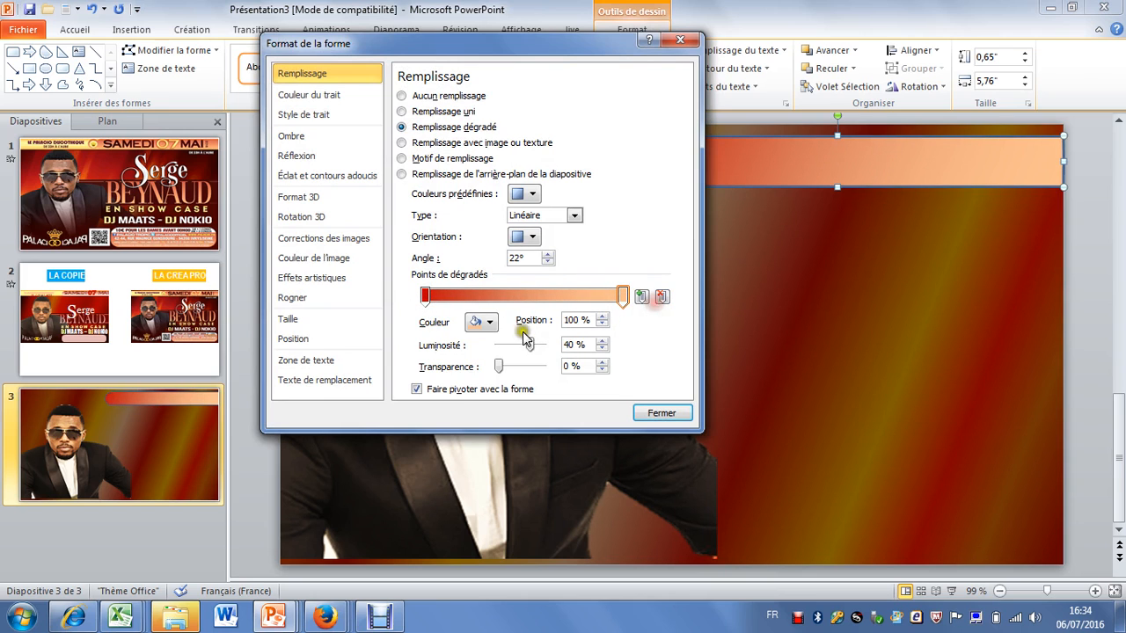
{"action": "left_click", "coordinate": [482, 322]}
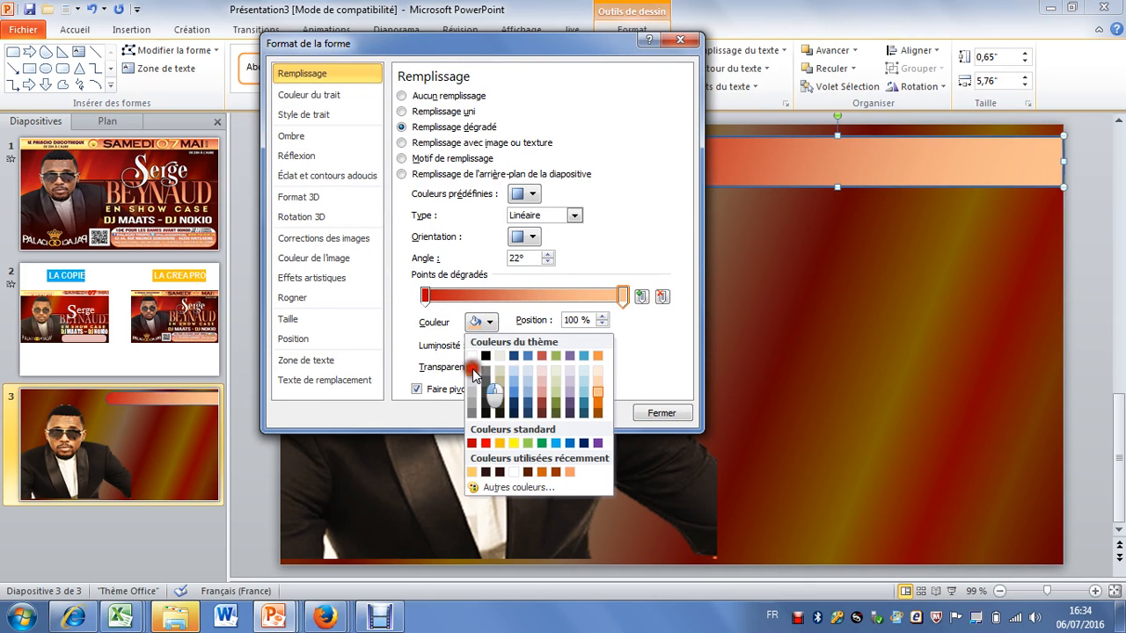
{"action": "left_click", "coordinate": [472, 368]}
{"action": "left_click", "coordinate": [525, 236]}
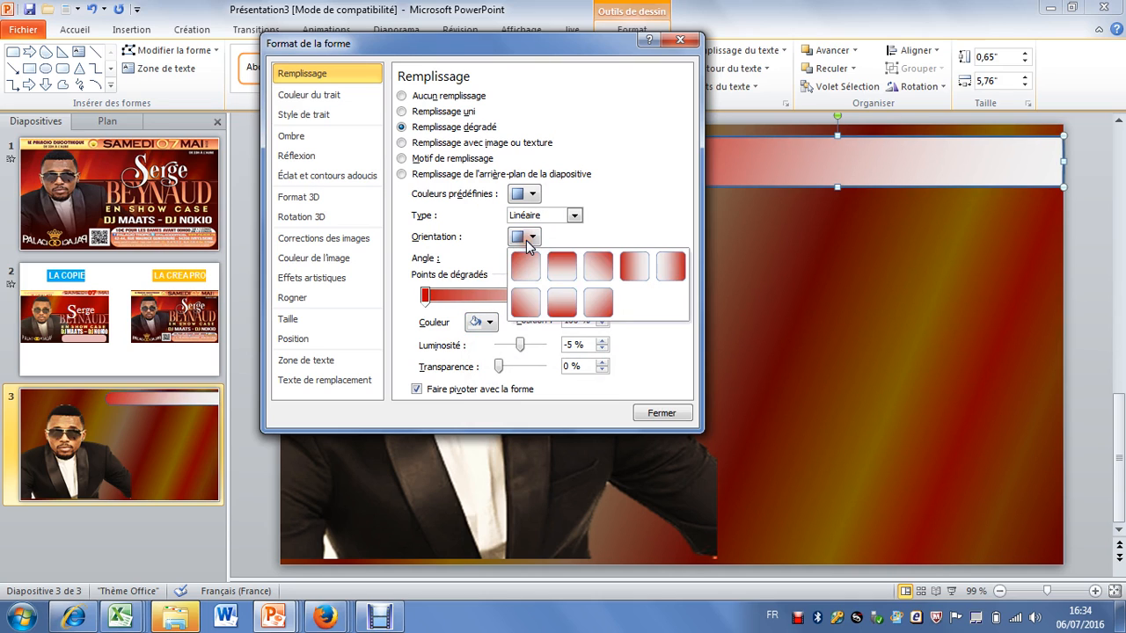
{"action": "left_click", "coordinate": [572, 276]}
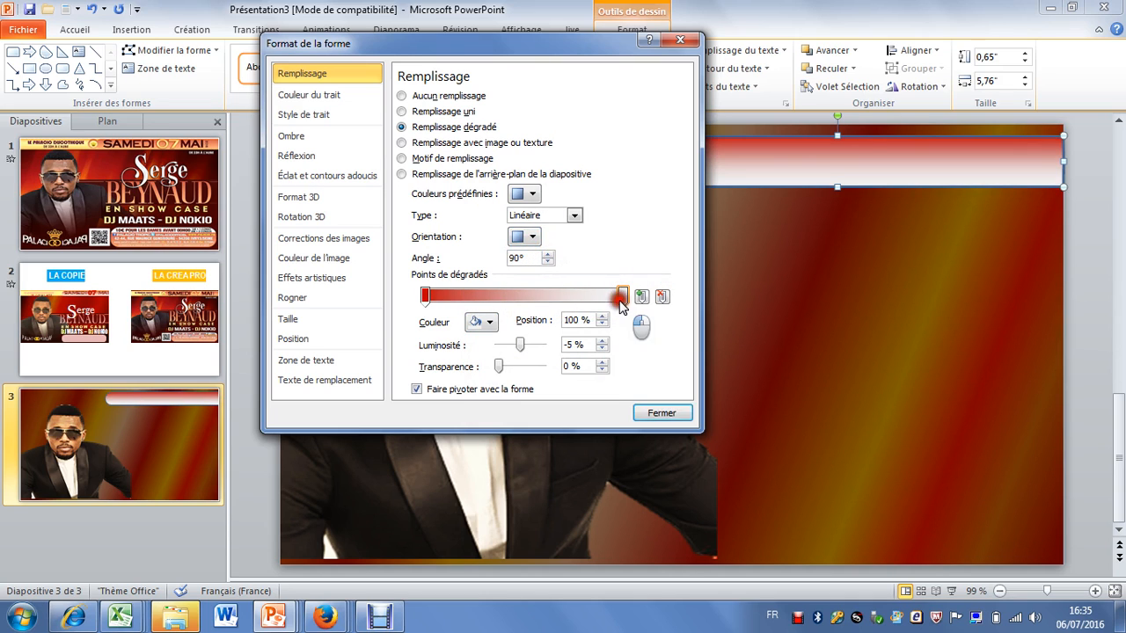
Step: Move the banner's light gradient stop to 95% and remove the banner's outline
{"action": "left_click_drag", "start_coordinate": [621, 299], "coordinate": [603, 300]}
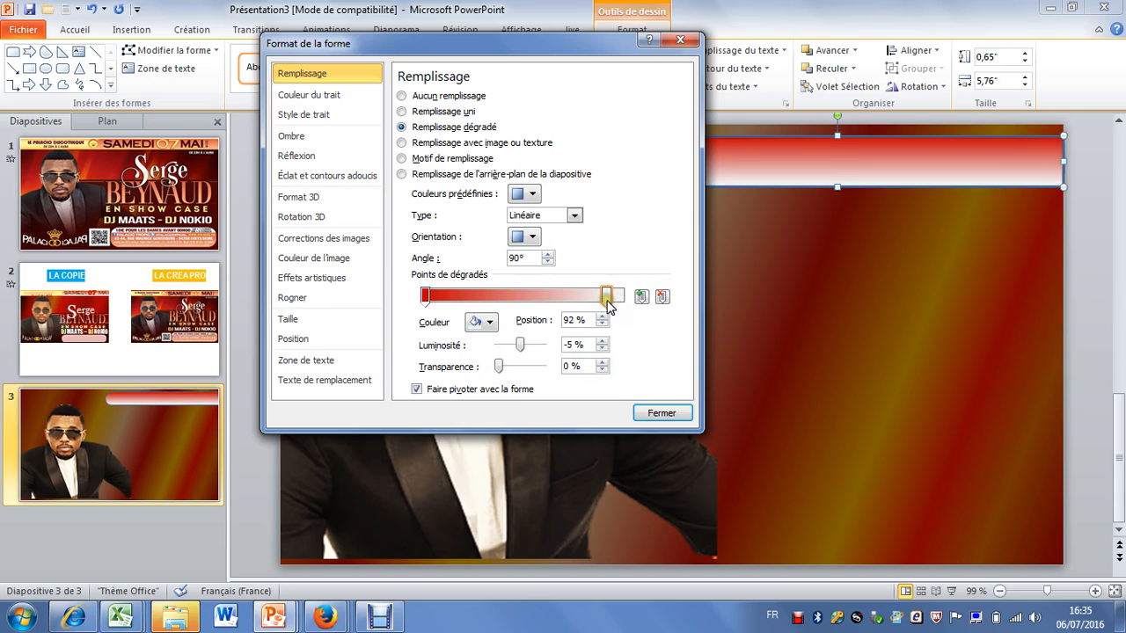
{"action": "left_click_drag", "start_coordinate": [603, 300], "coordinate": [613, 300]}
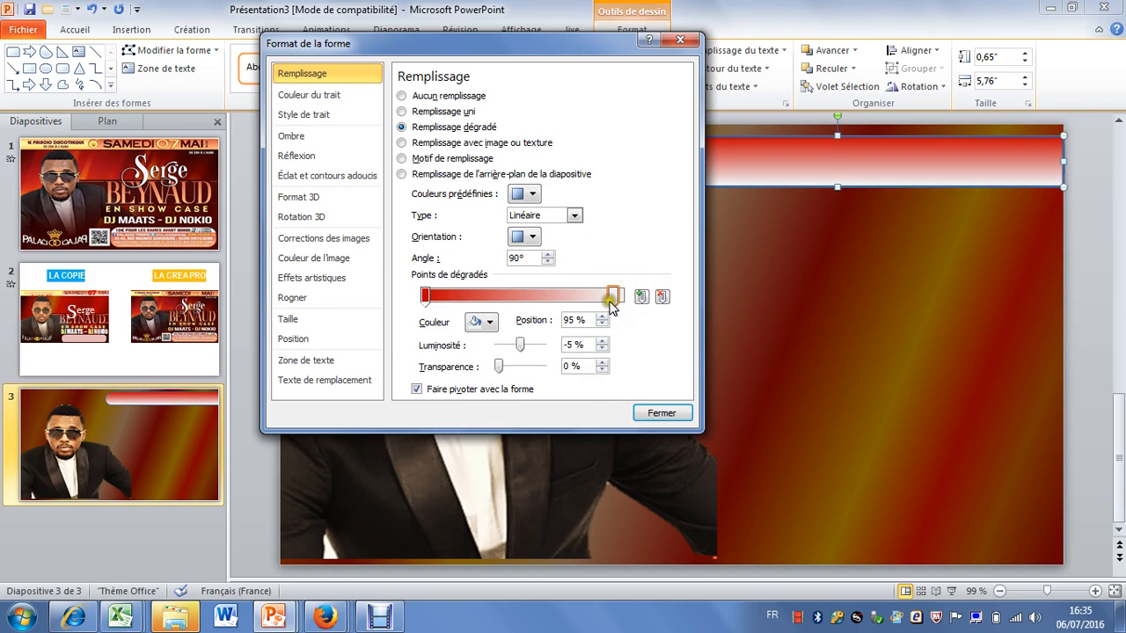
{"action": "left_click", "coordinate": [660, 411]}
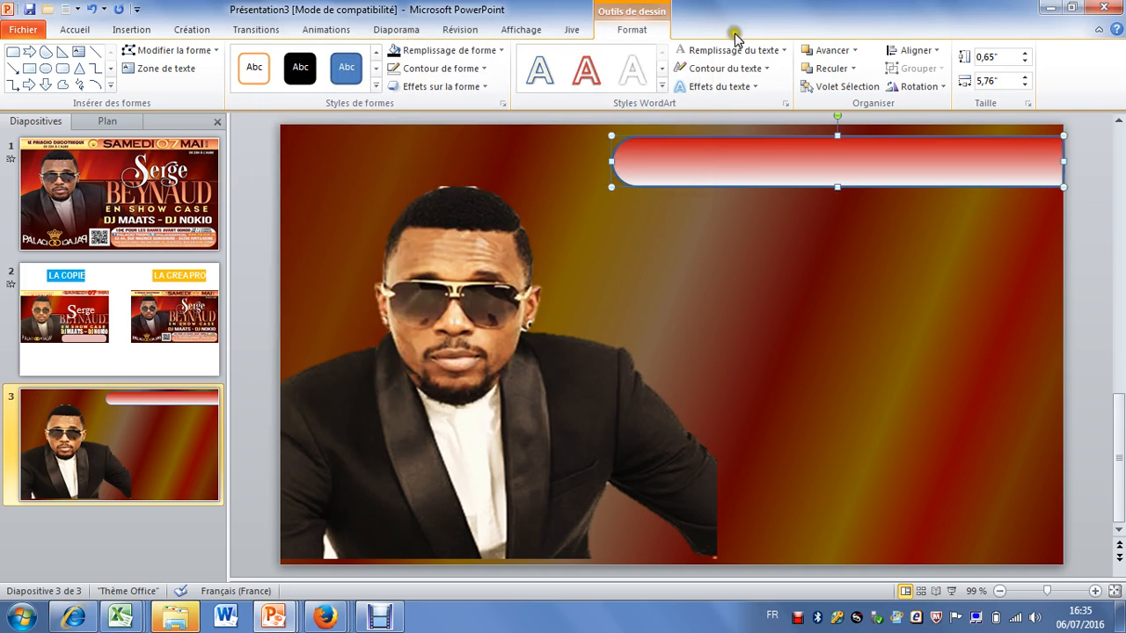
{"action": "left_click", "coordinate": [442, 74]}
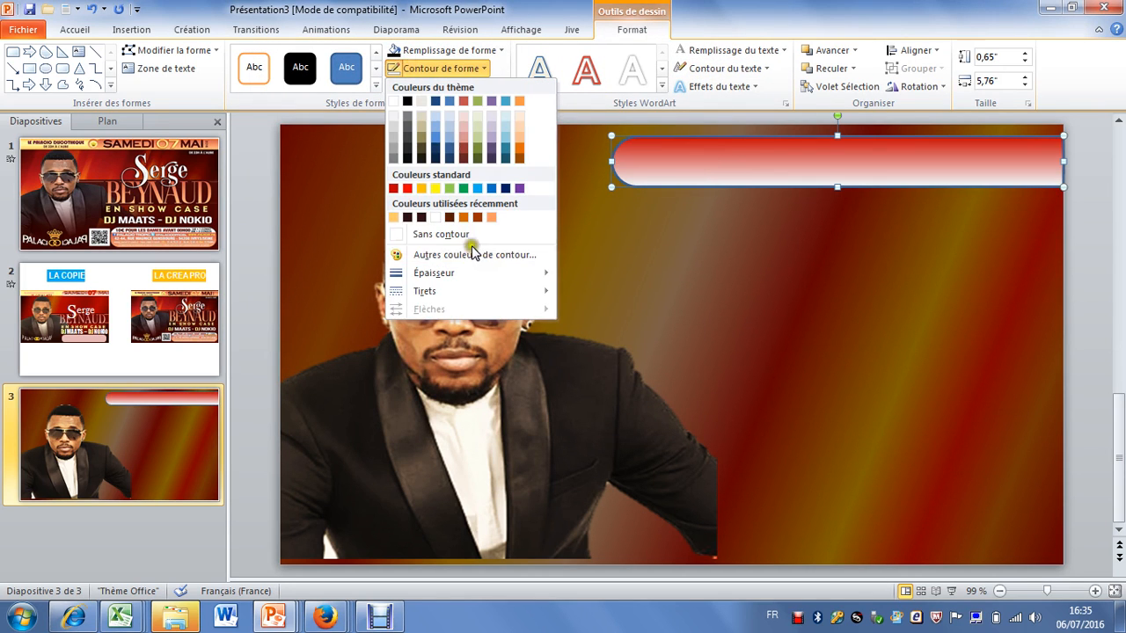
{"action": "left_click", "coordinate": [462, 234]}
{"action": "left_click", "coordinate": [1091, 211]}
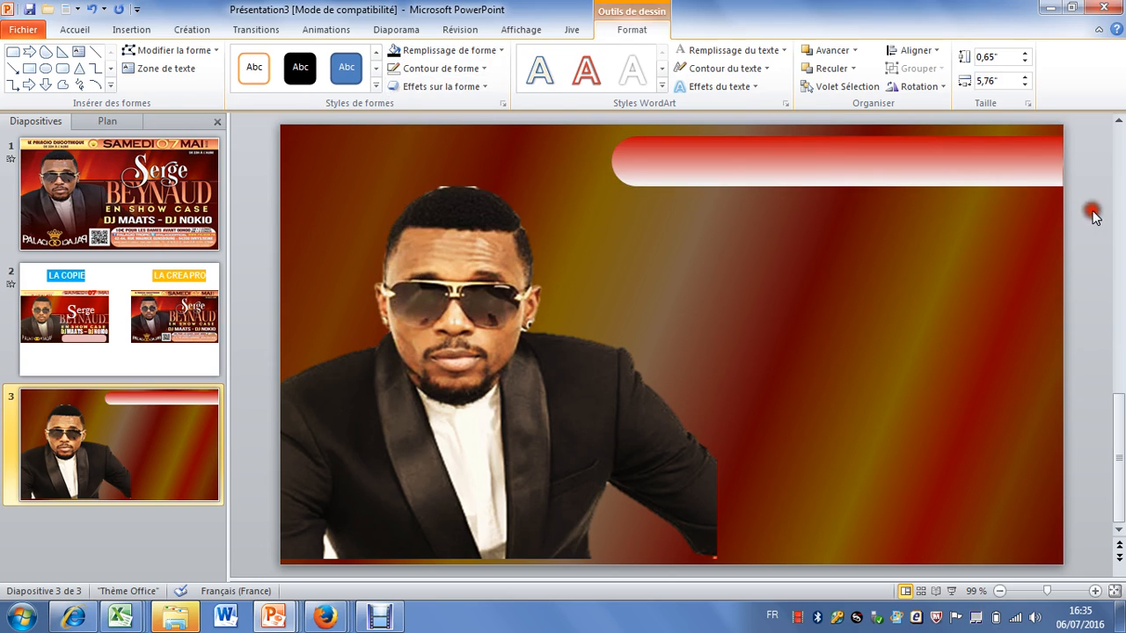
Step: Check the date text on slide 1's flyer, and add a text box reading "SAMEDI 07 MAI" on slide 3
{"action": "left_click", "coordinate": [220, 231]}
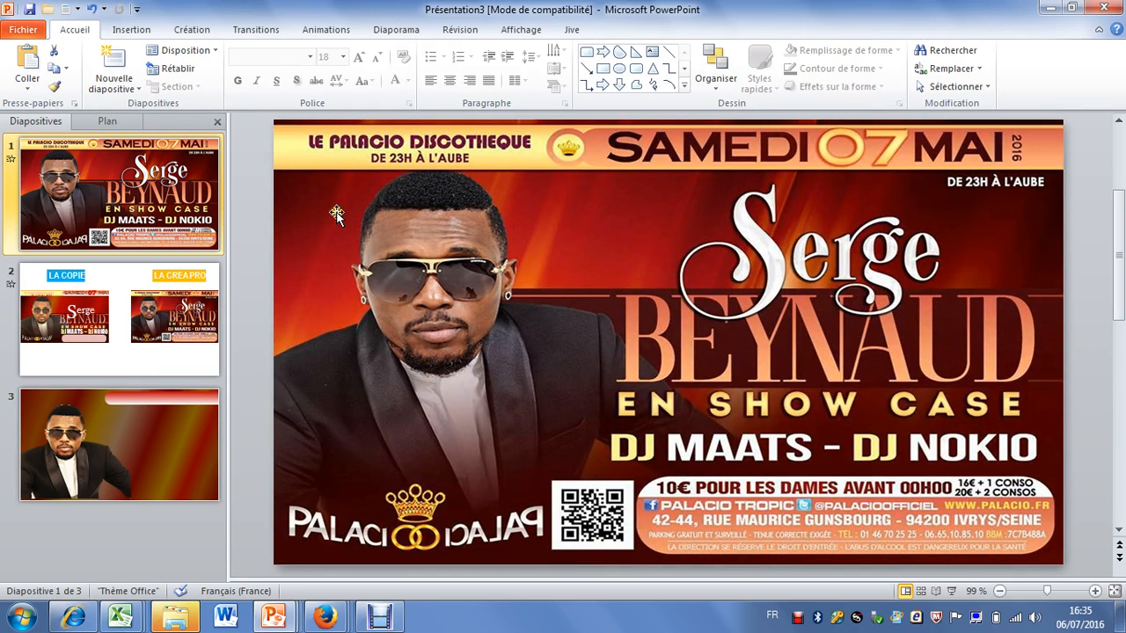
{"action": "left_click", "coordinate": [178, 400]}
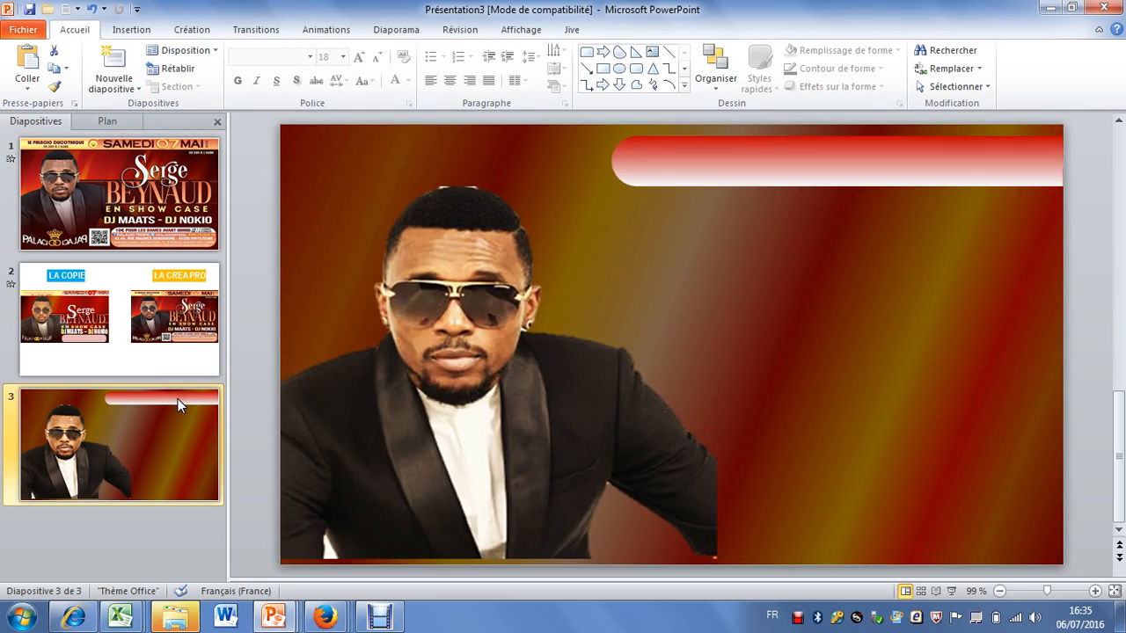
{"action": "left_click", "coordinate": [172, 176]}
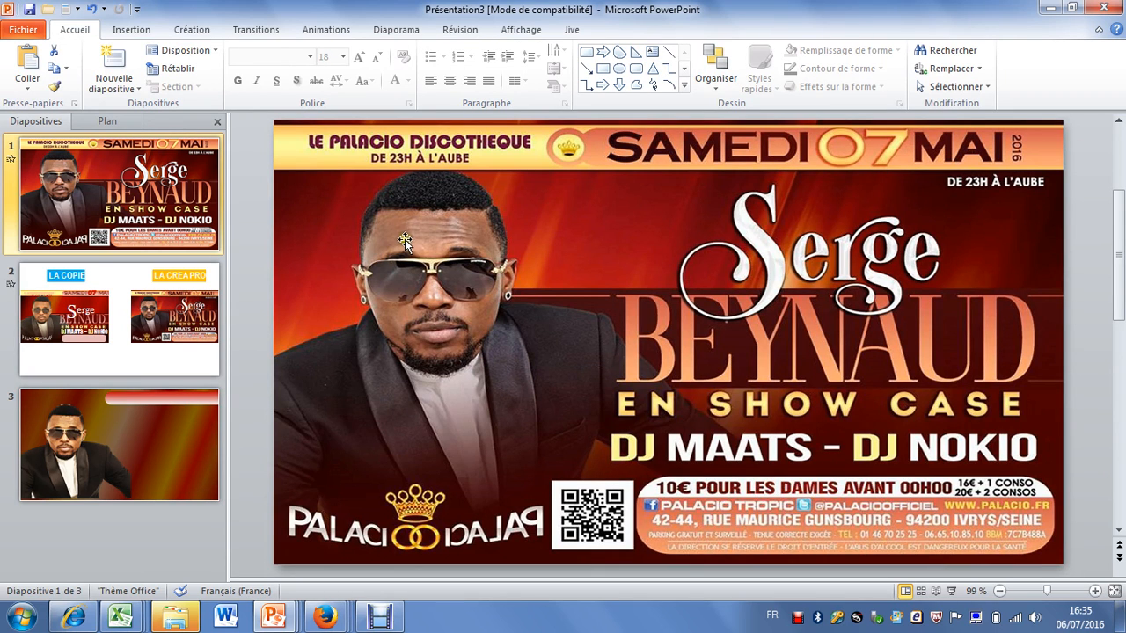
{"action": "left_click", "coordinate": [146, 431]}
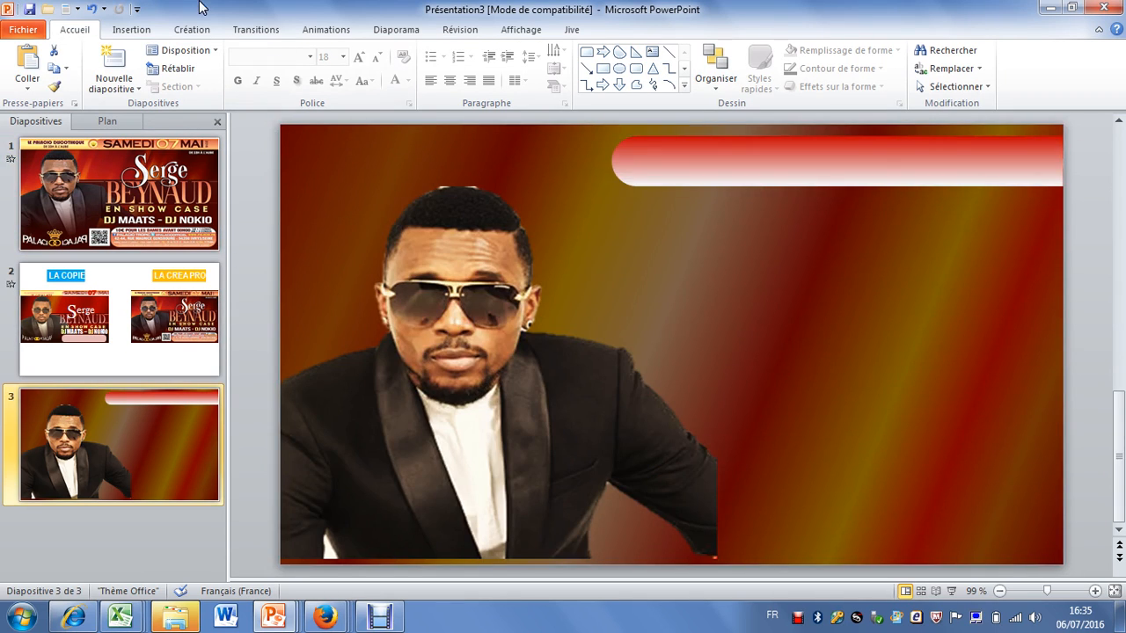
{"action": "left_click", "coordinate": [136, 29]}
{"action": "left_click", "coordinate": [440, 70]}
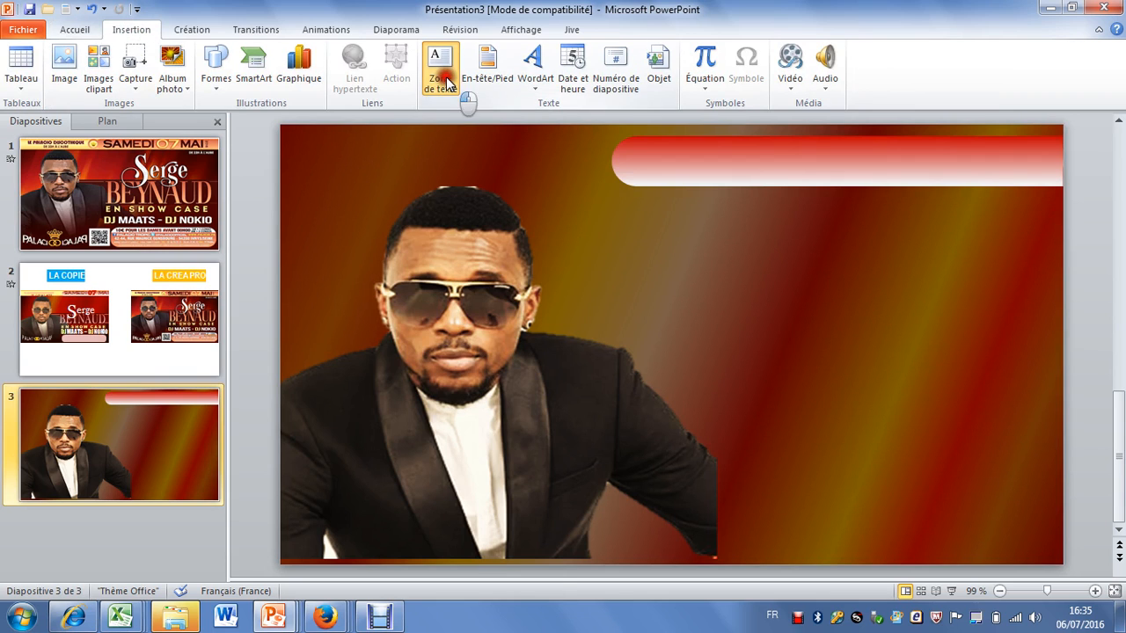
{"action": "left_click", "coordinate": [709, 259]}
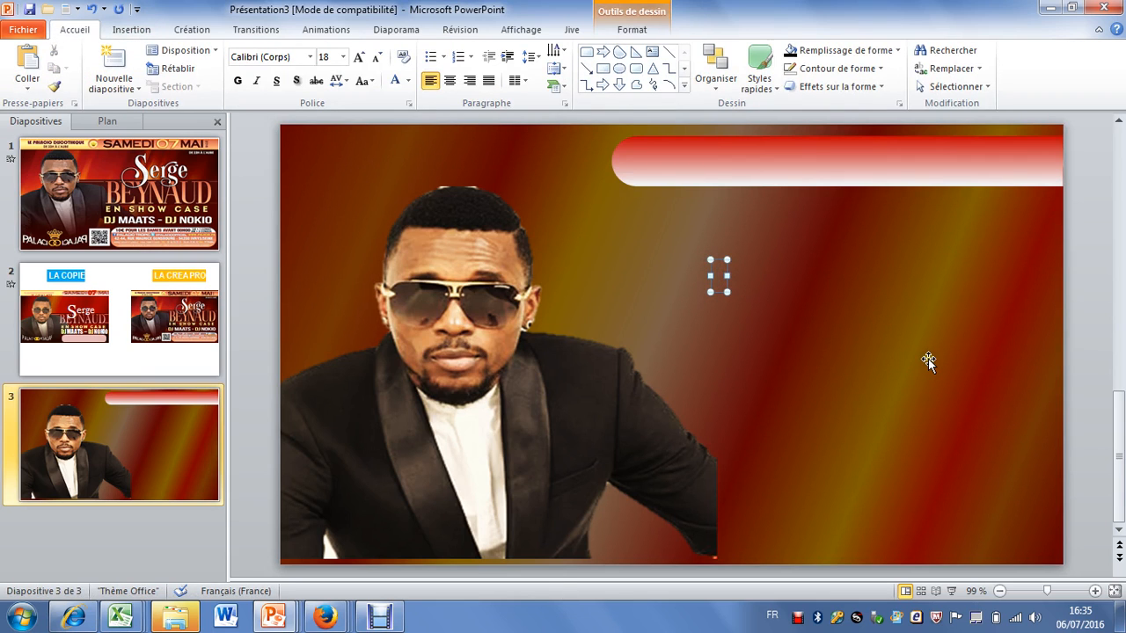
{"action": "key", "text": "Caps_Lock"}
{"action": "type", "text": "SAMEDI"}
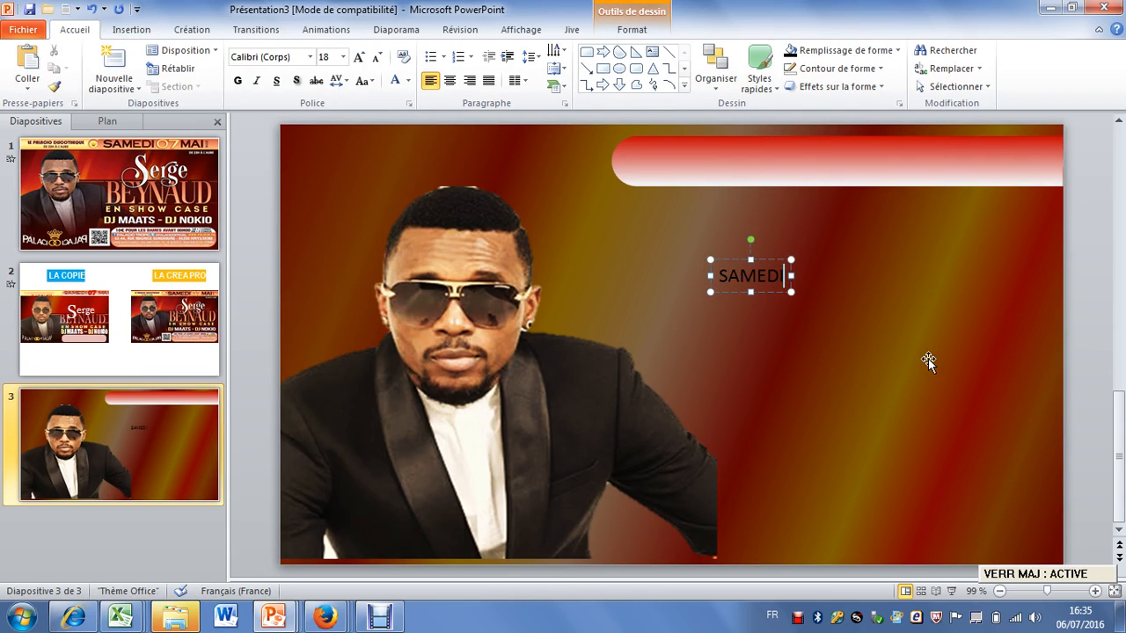
{"action": "type", "text": " 07"}
{"action": "key", "text": "Caps_Lock"}
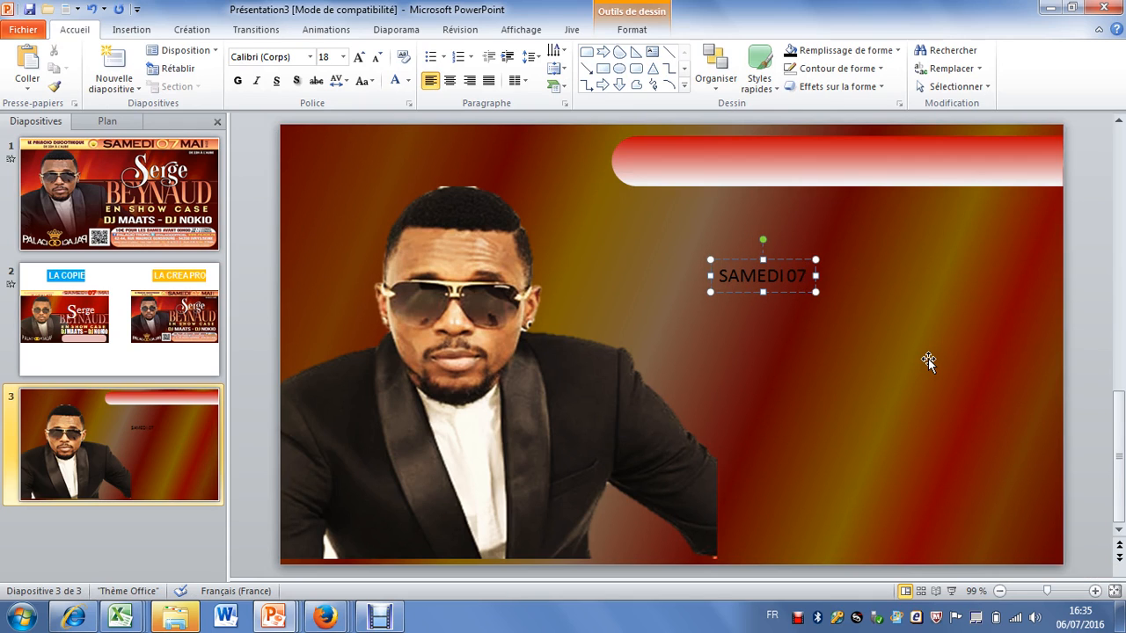
{"action": "type", "text": "MAI"}
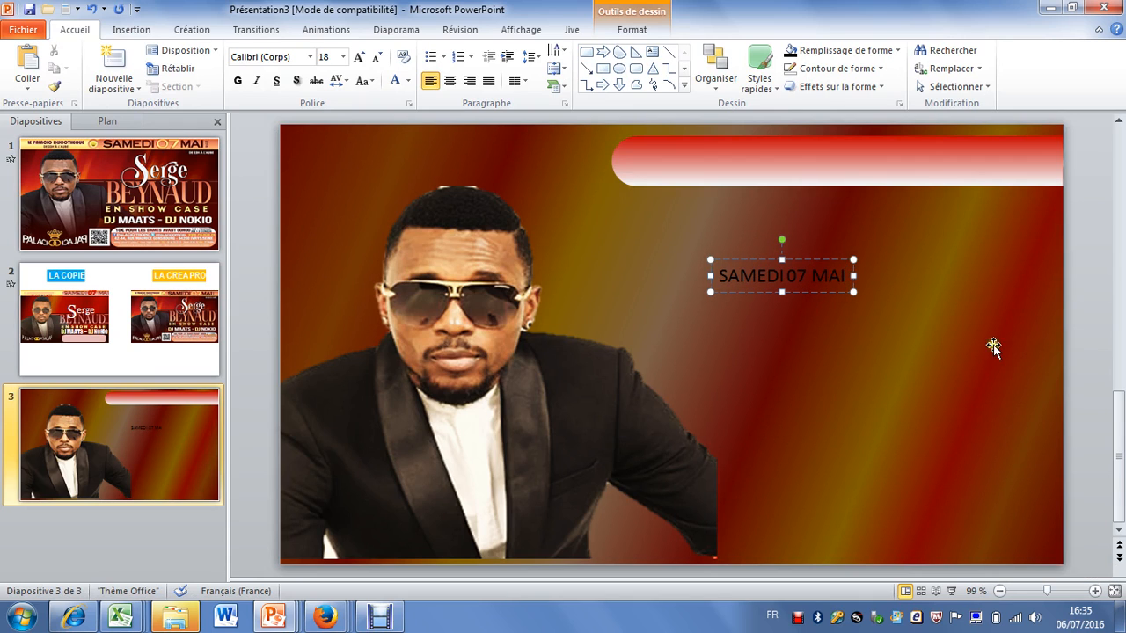
Step: Move the date text onto the banner and set its font to Copperplate Gothic Bold
{"action": "left_click_drag", "start_coordinate": [839, 278], "coordinate": [743, 147]}
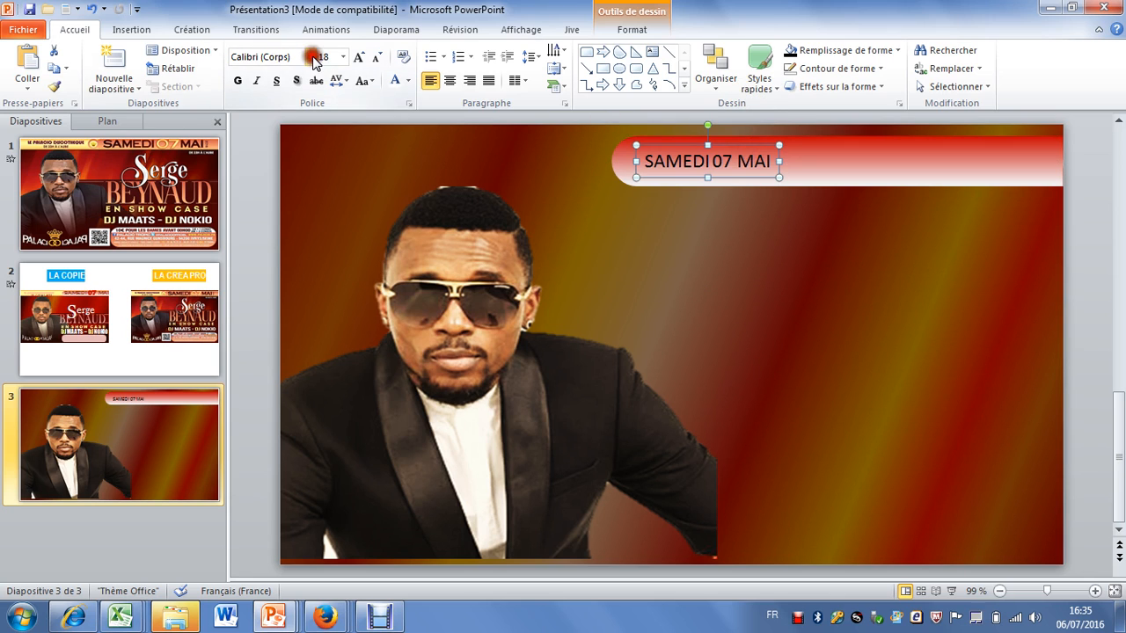
{"action": "left_click", "coordinate": [309, 56]}
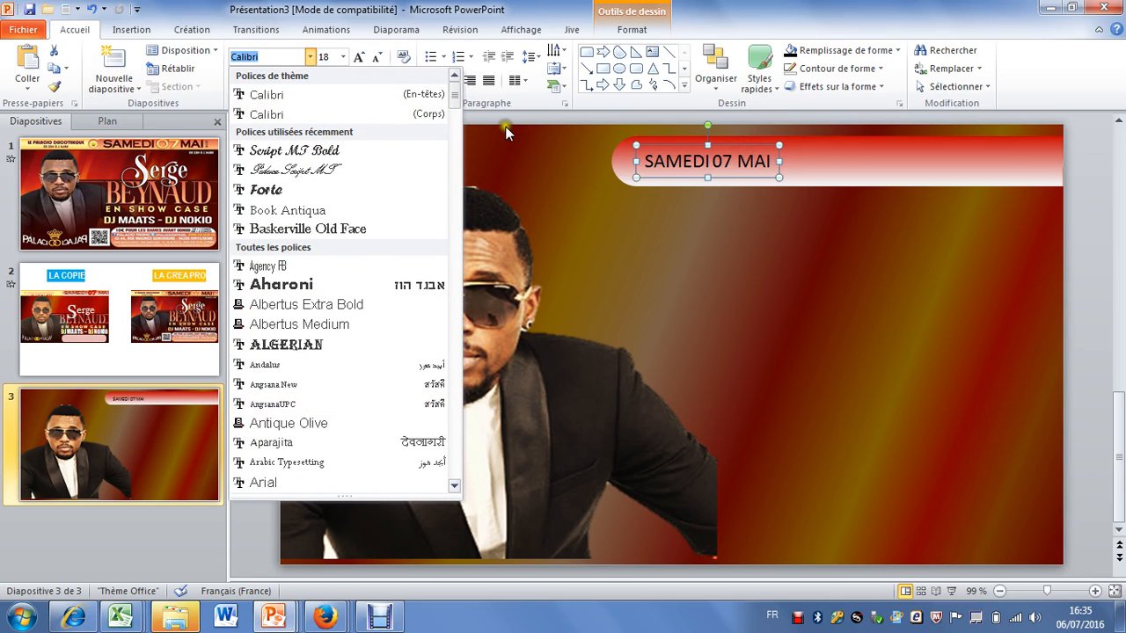
{"action": "left_click_drag", "start_coordinate": [463, 100], "coordinate": [463, 176]}
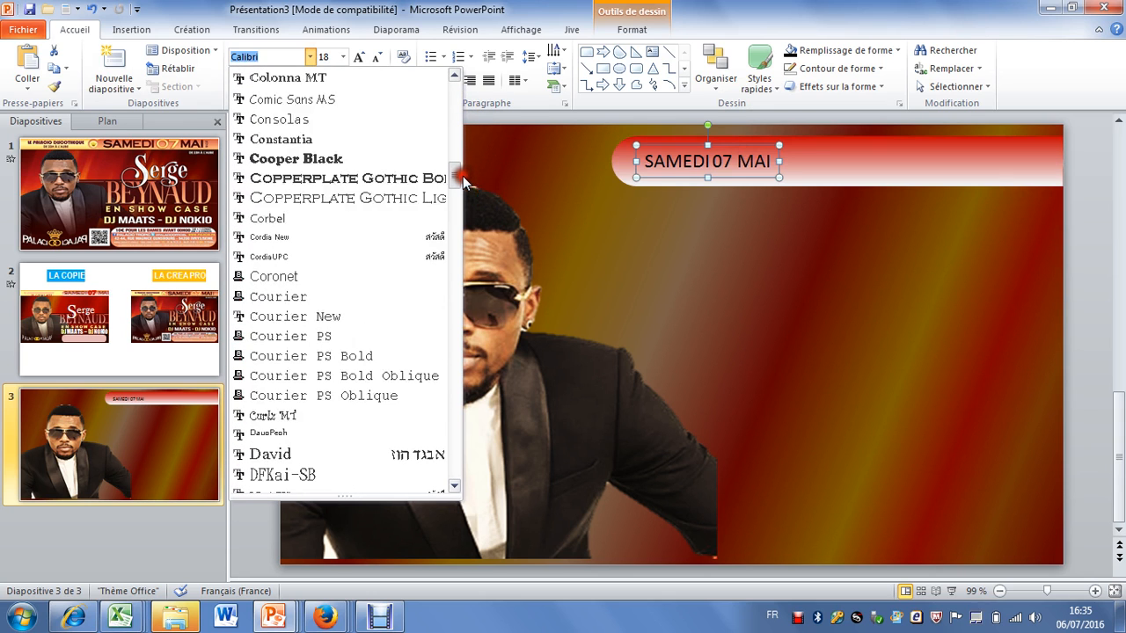
{"action": "left_click", "coordinate": [360, 178]}
Step: Enlarge the date text to 44 pt and shift it up so that it sits centred within the banner
{"action": "left_click", "coordinate": [358, 57]}
{"action": "left_click", "coordinate": [358, 57]}
{"action": "left_click", "coordinate": [358, 57]}
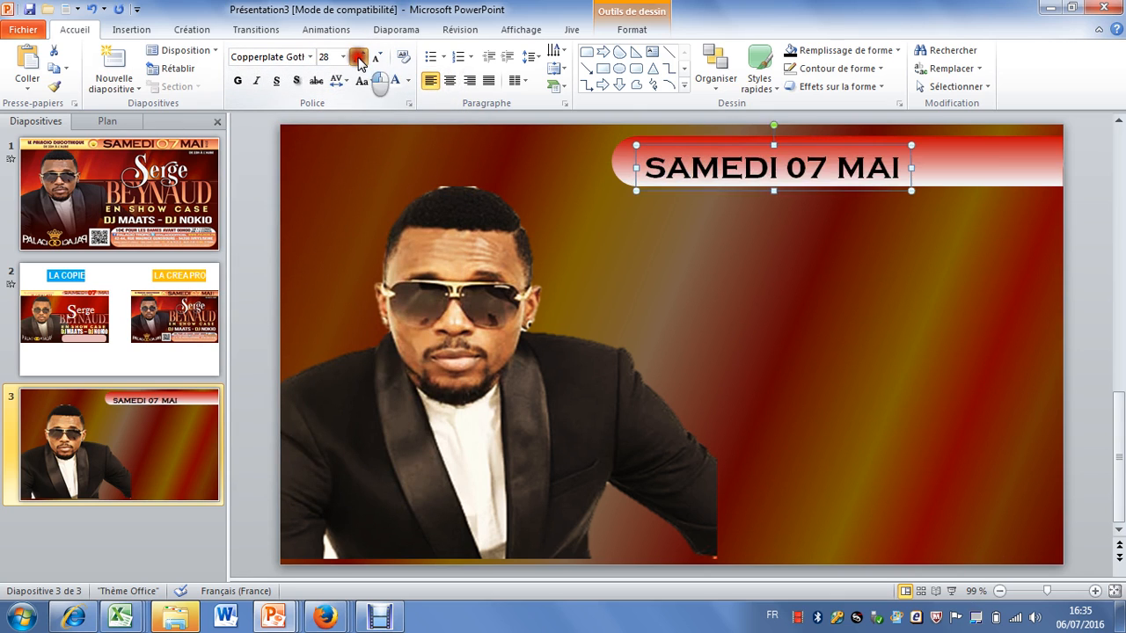
{"action": "left_click", "coordinate": [358, 57]}
{"action": "left_click", "coordinate": [358, 57]}
{"action": "left_click_drag", "start_coordinate": [823, 143], "coordinate": [823, 134]}
{"action": "left_click", "coordinate": [359, 56]}
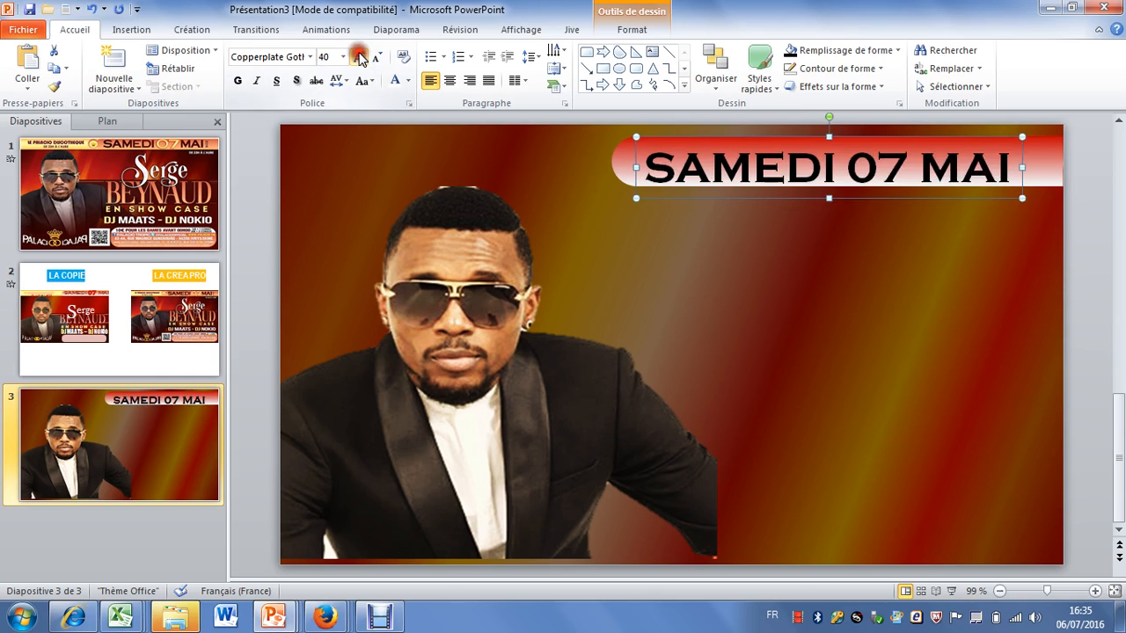
{"action": "key", "text": "Up"}
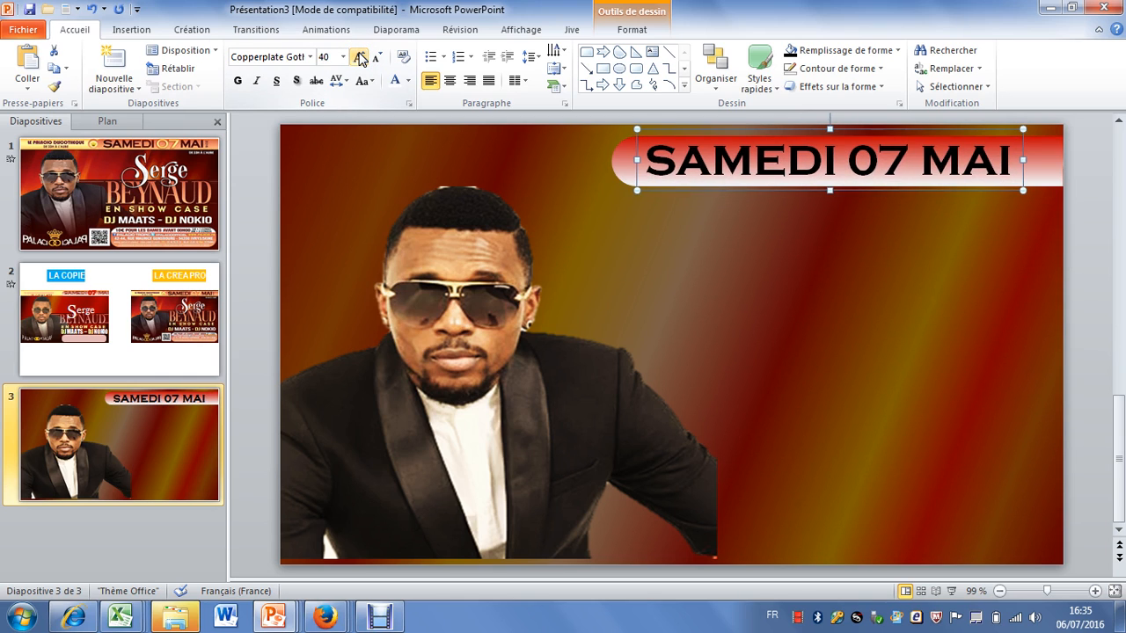
{"action": "left_click", "coordinate": [359, 56]}
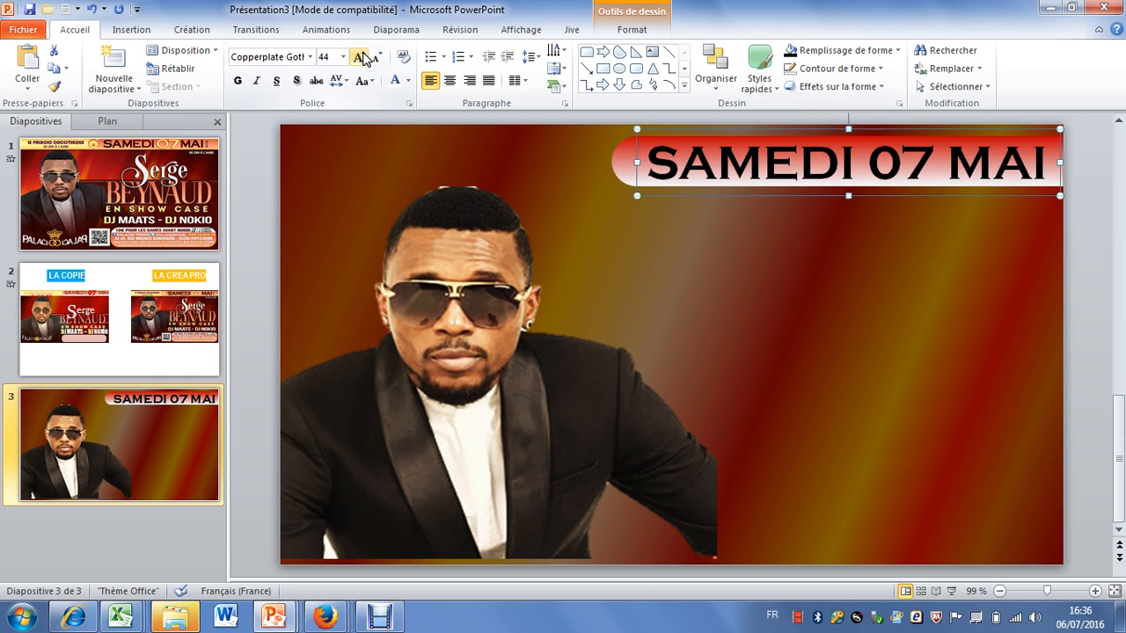
Step: Compare the date banner on slide 3 with the original date styling on slide 1
{"action": "left_click", "coordinate": [171, 149]}
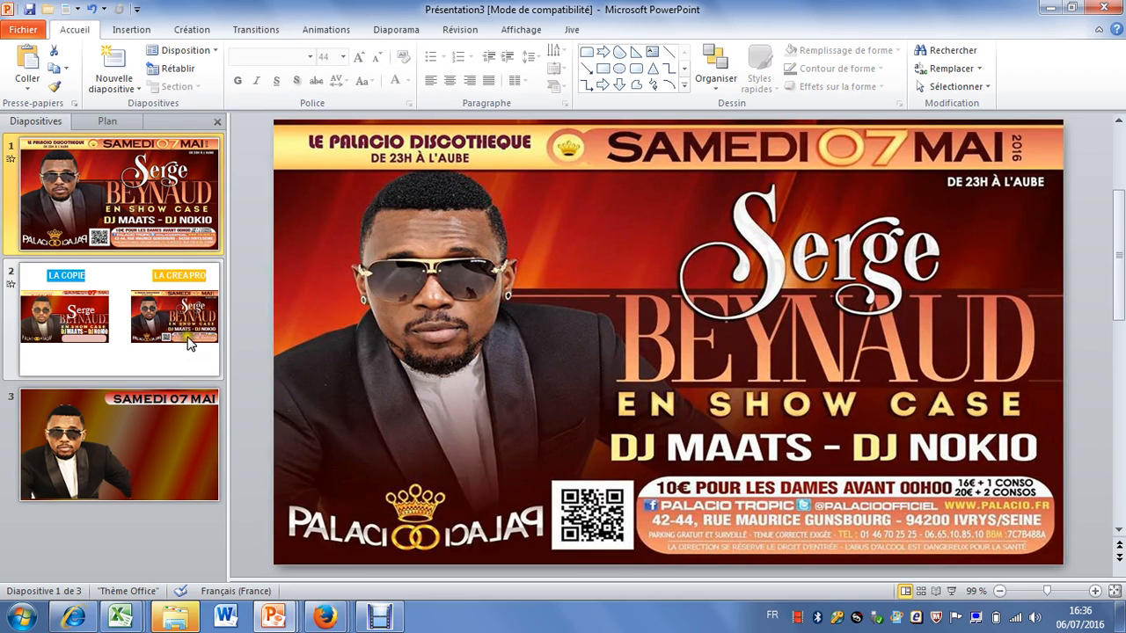
{"action": "left_click", "coordinate": [171, 404]}
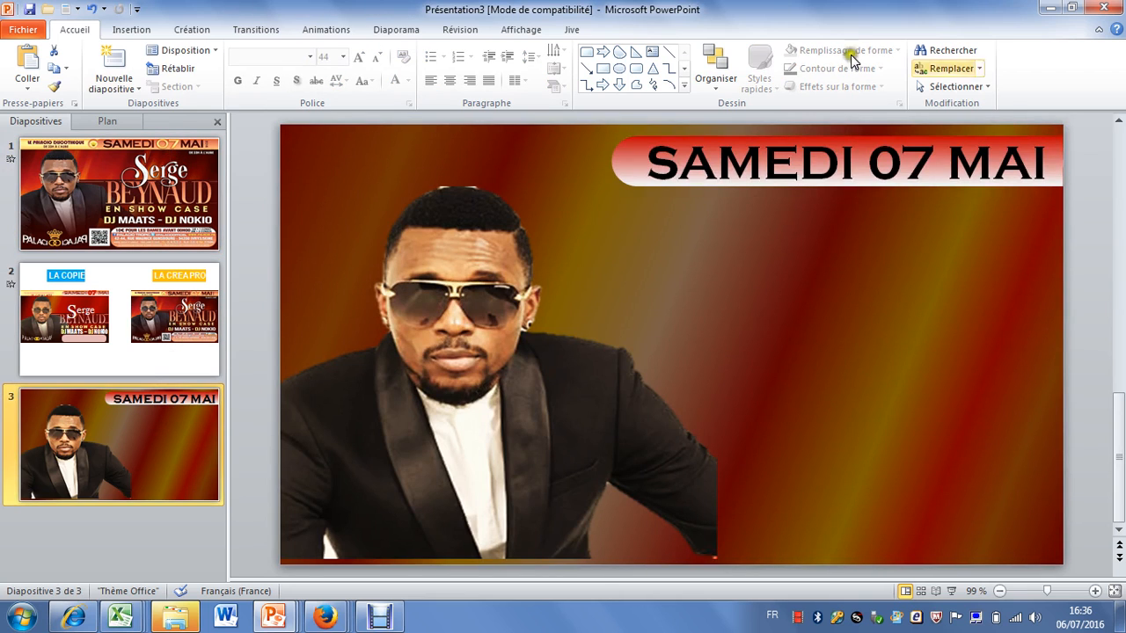
{"action": "key", "text": "Home"}
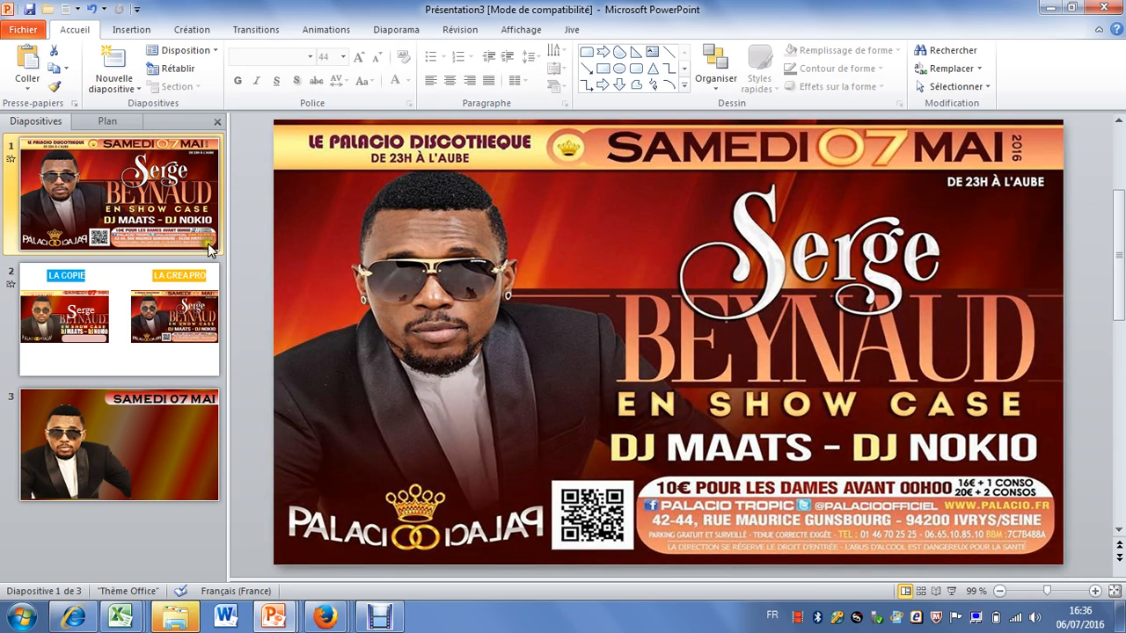
{"action": "left_click", "coordinate": [164, 397]}
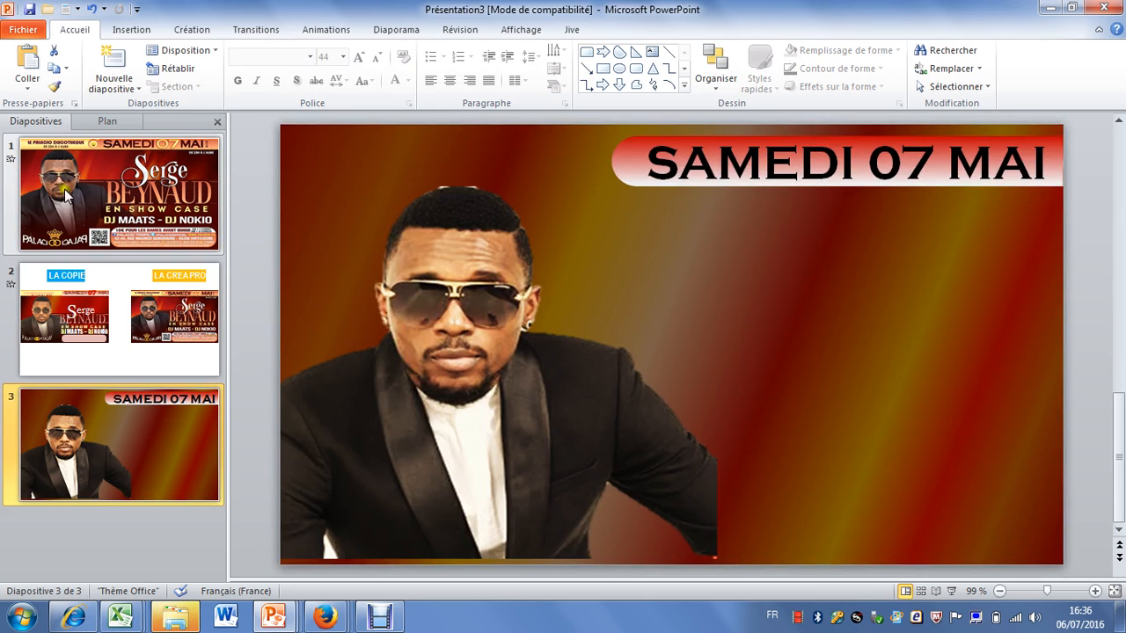
{"action": "left_click", "coordinate": [158, 142]}
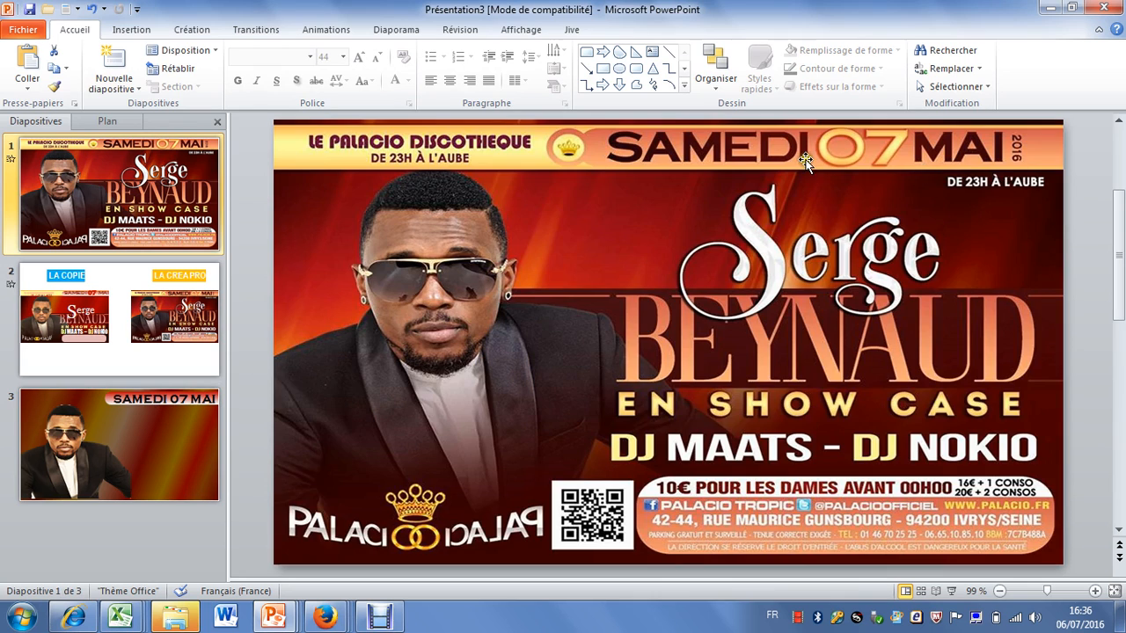
{"action": "left_click", "coordinate": [155, 405]}
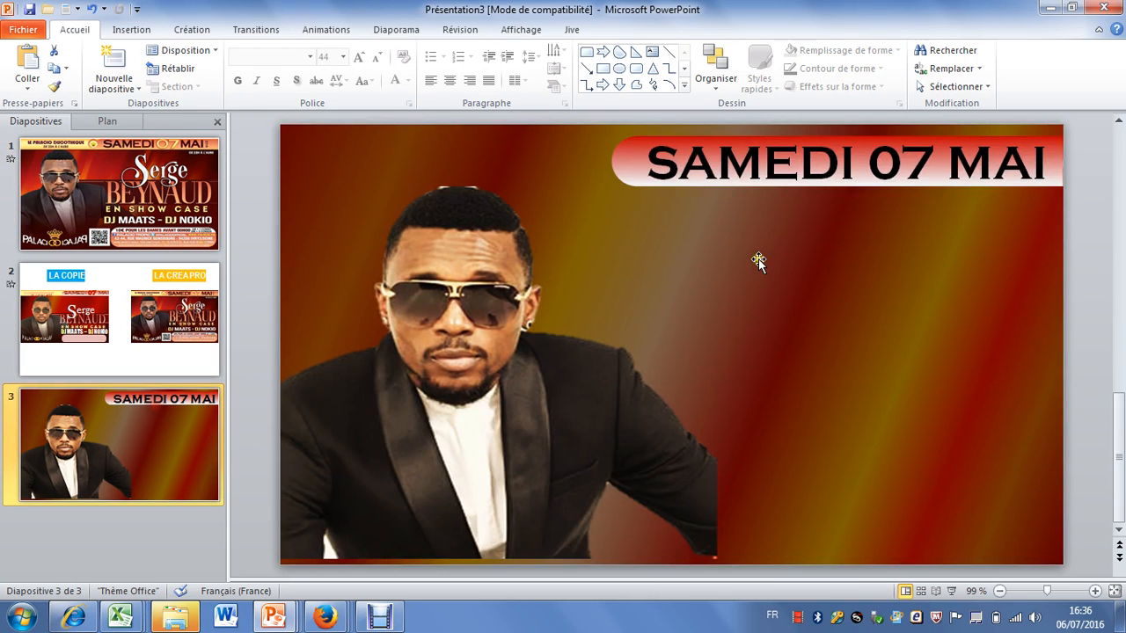
Step: Change the text fill of only the "07" in the date from solid to gradient
{"action": "left_click_drag", "start_coordinate": [872, 162], "coordinate": [954, 176]}
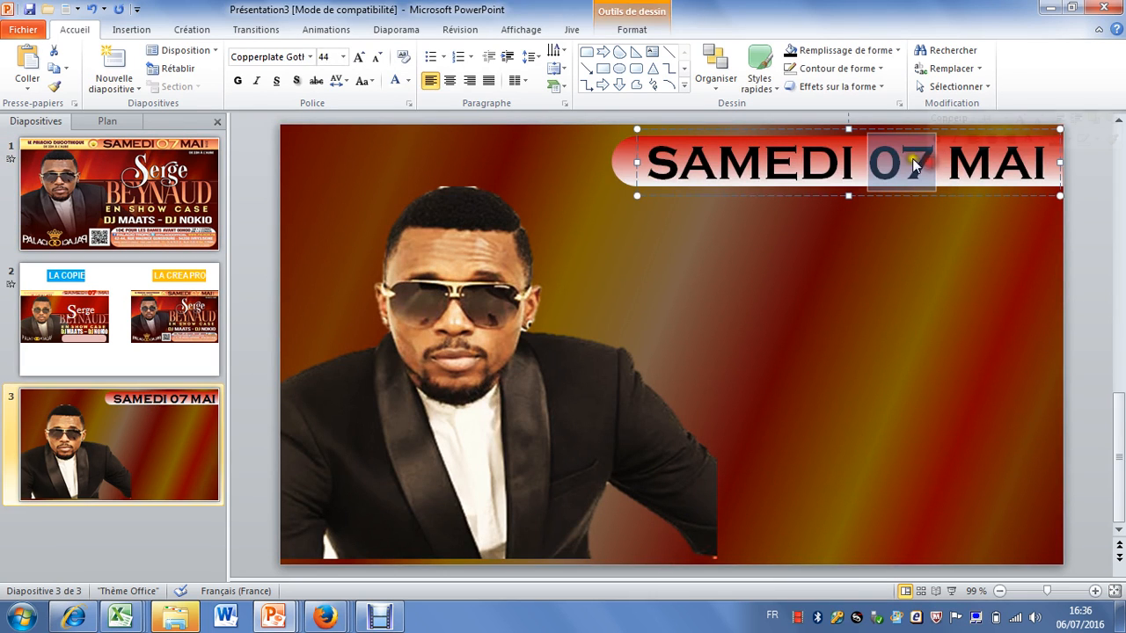
{"action": "left_click", "coordinate": [635, 31]}
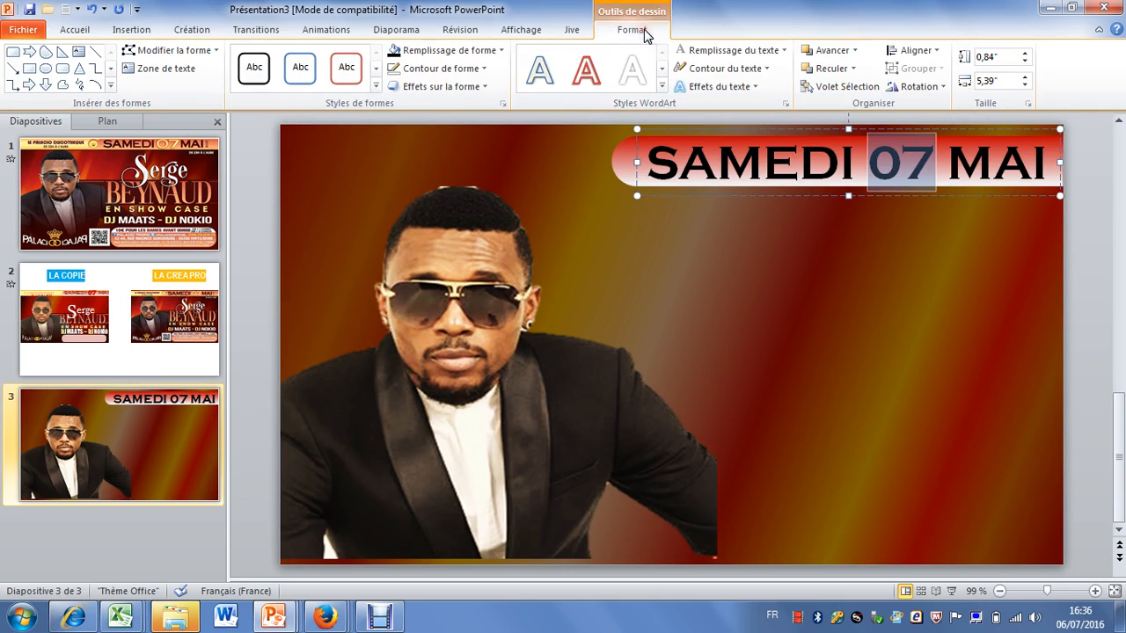
{"action": "left_click", "coordinate": [744, 51]}
{"action": "mouse_move", "coordinate": [744, 106]}
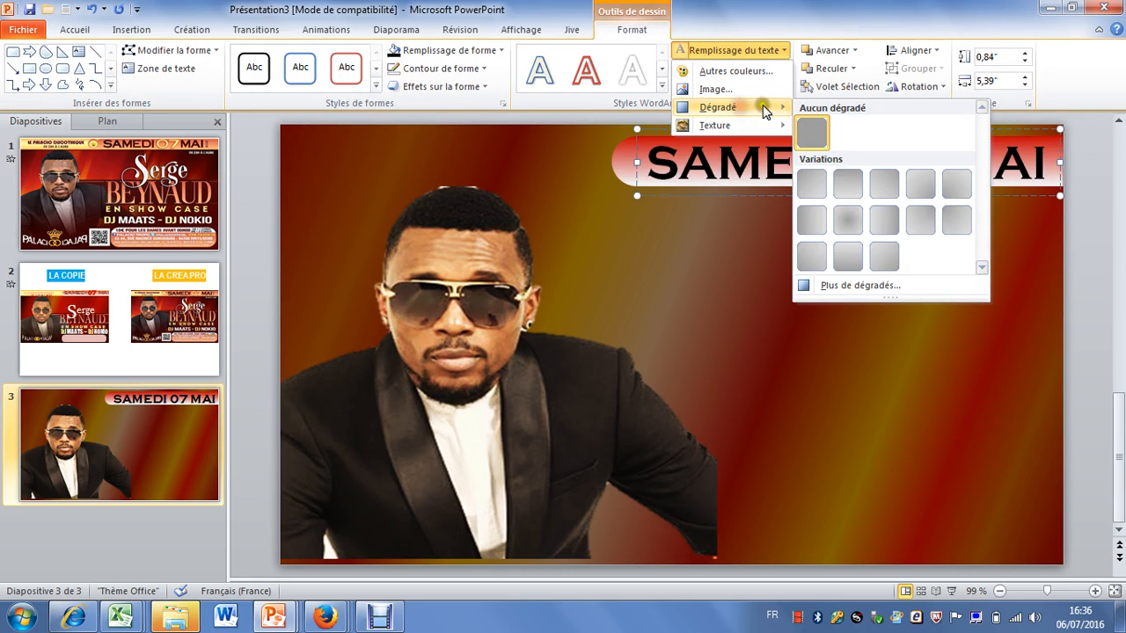
{"action": "left_click", "coordinate": [845, 285]}
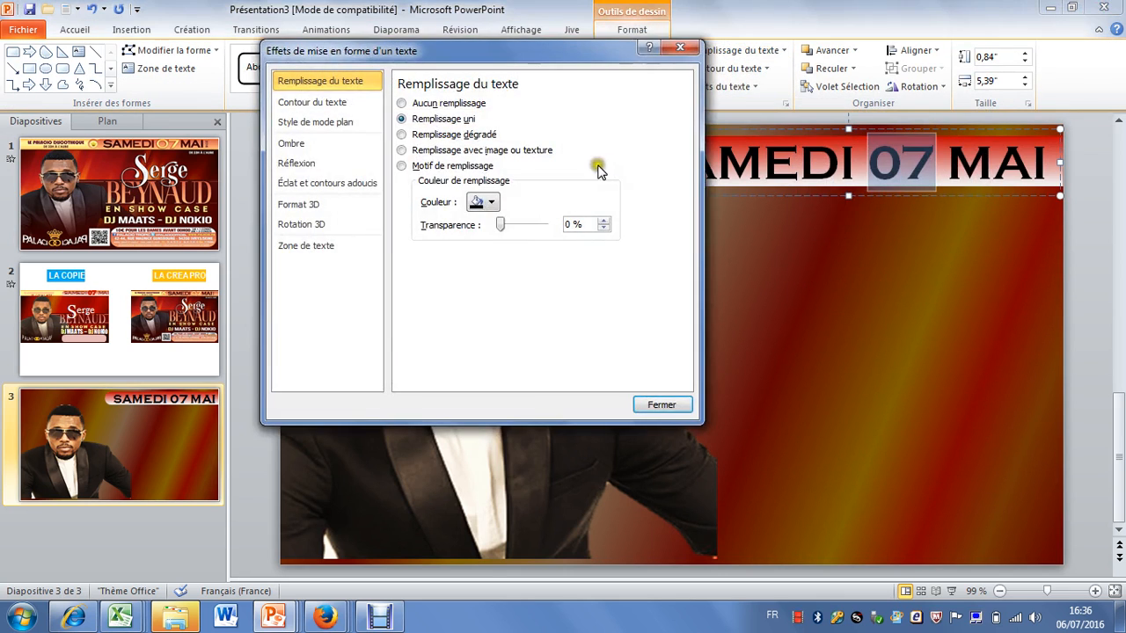
{"action": "left_click", "coordinate": [402, 135]}
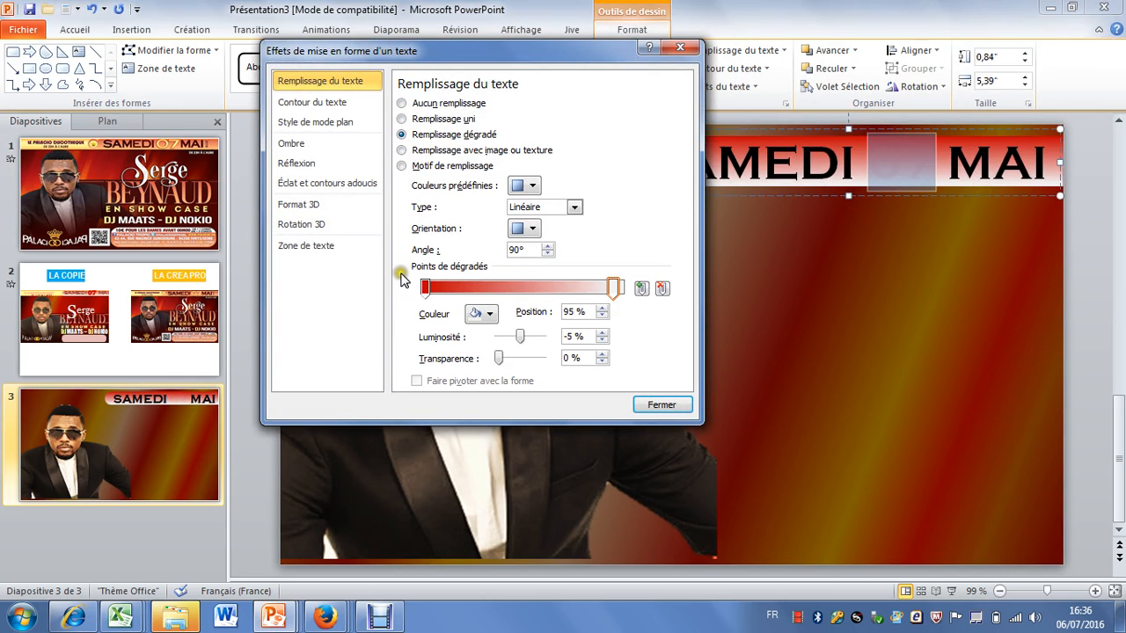
Step: Recolour the first gradient stop of the "07" to standard orange and move its light stop to 100%
{"action": "left_click", "coordinate": [424, 288]}
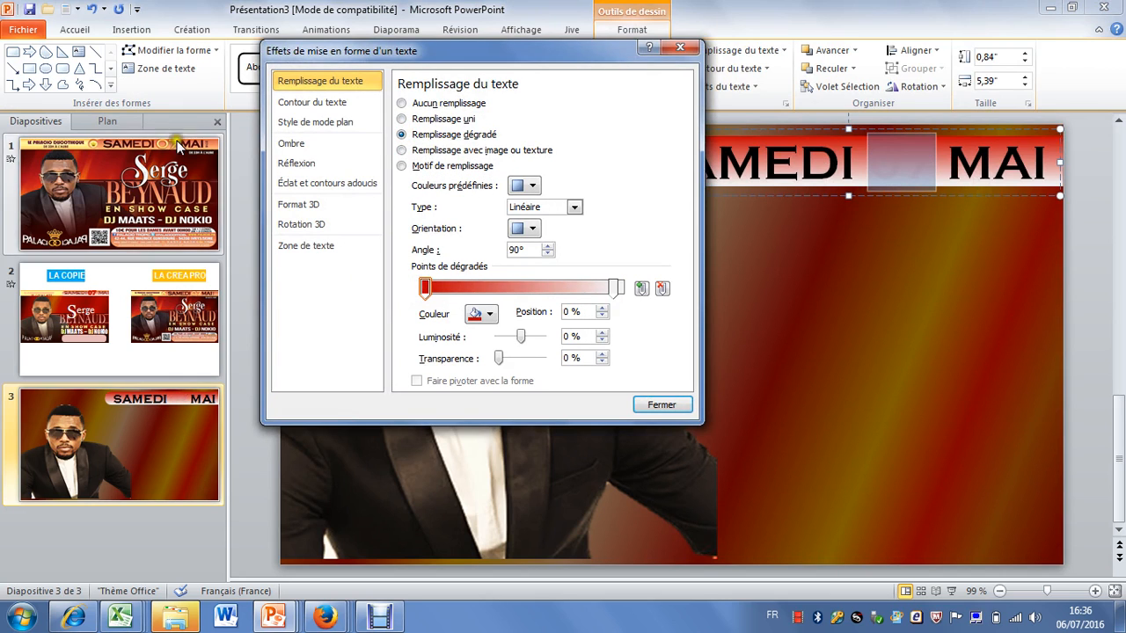
{"action": "left_click", "coordinate": [482, 314]}
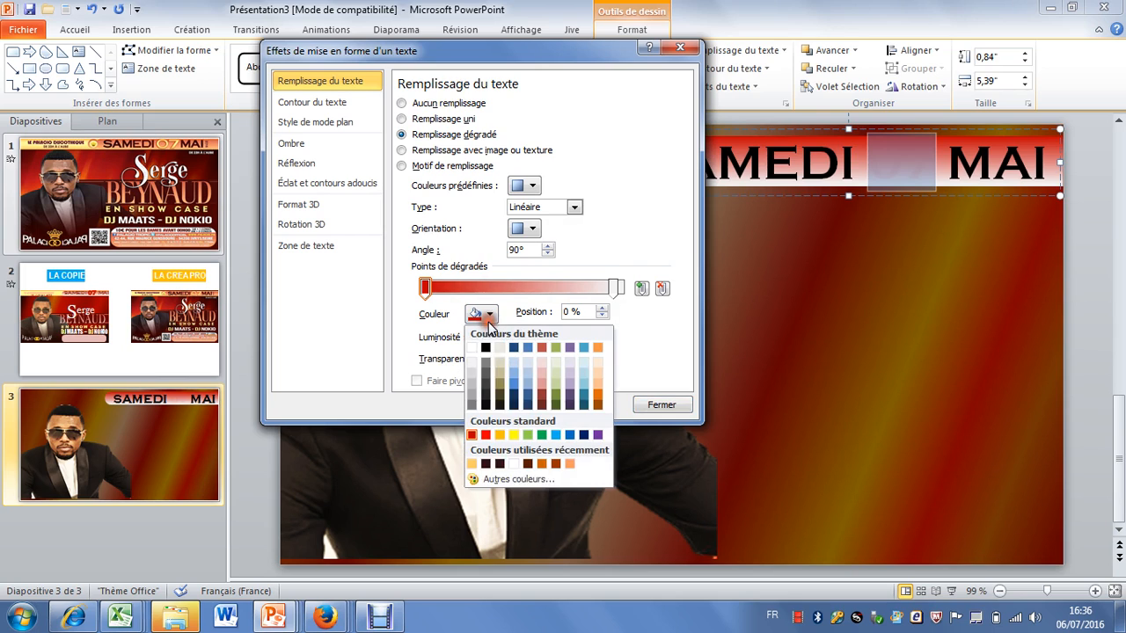
{"action": "left_click", "coordinate": [500, 434]}
{"action": "left_click", "coordinate": [616, 288]}
{"action": "left_click_drag", "start_coordinate": [616, 292], "coordinate": [622, 290]}
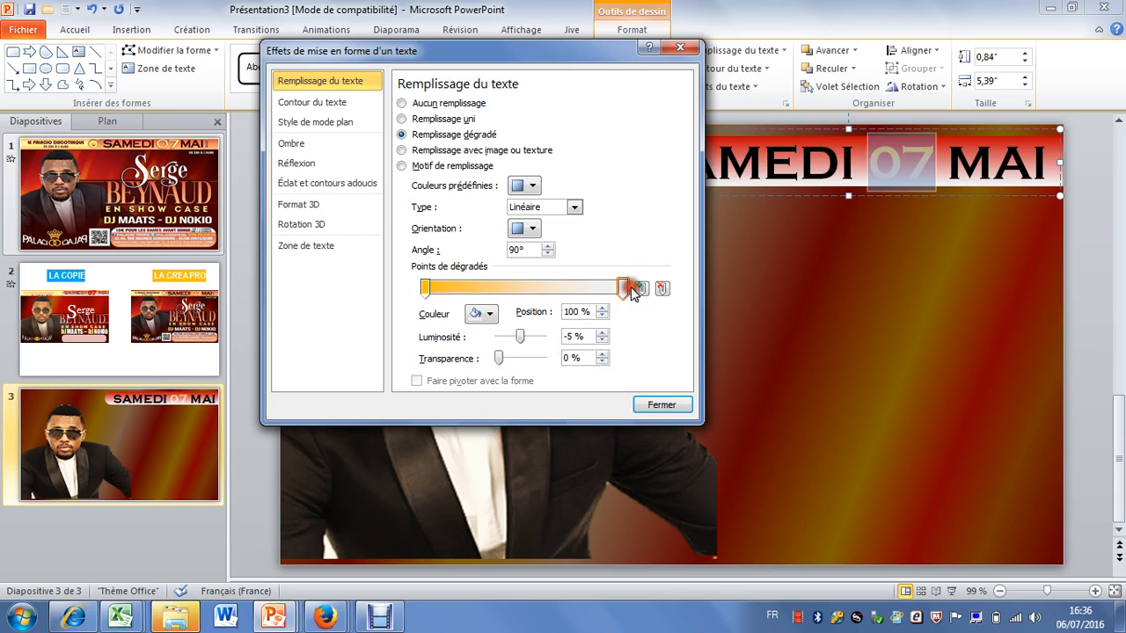
Step: Recolour the end gradient stop of the "07" to standard yellow and the first stop to the 25% darker theme orange
{"action": "left_click", "coordinate": [482, 314]}
{"action": "left_click", "coordinate": [515, 434]}
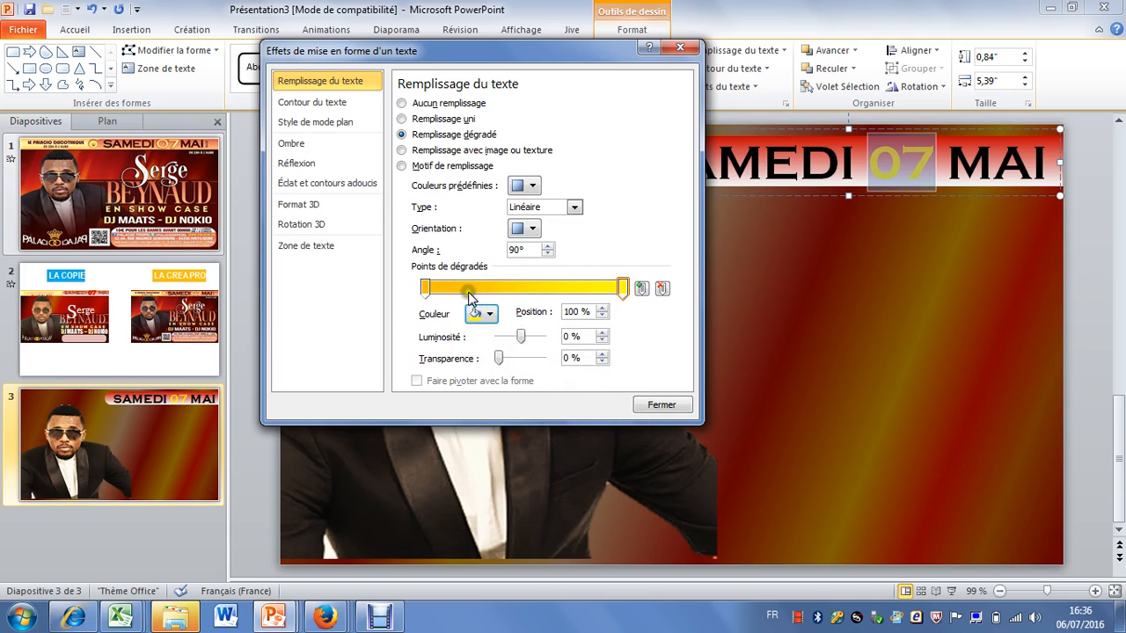
{"action": "left_click", "coordinate": [426, 288]}
{"action": "left_click", "coordinate": [476, 310]}
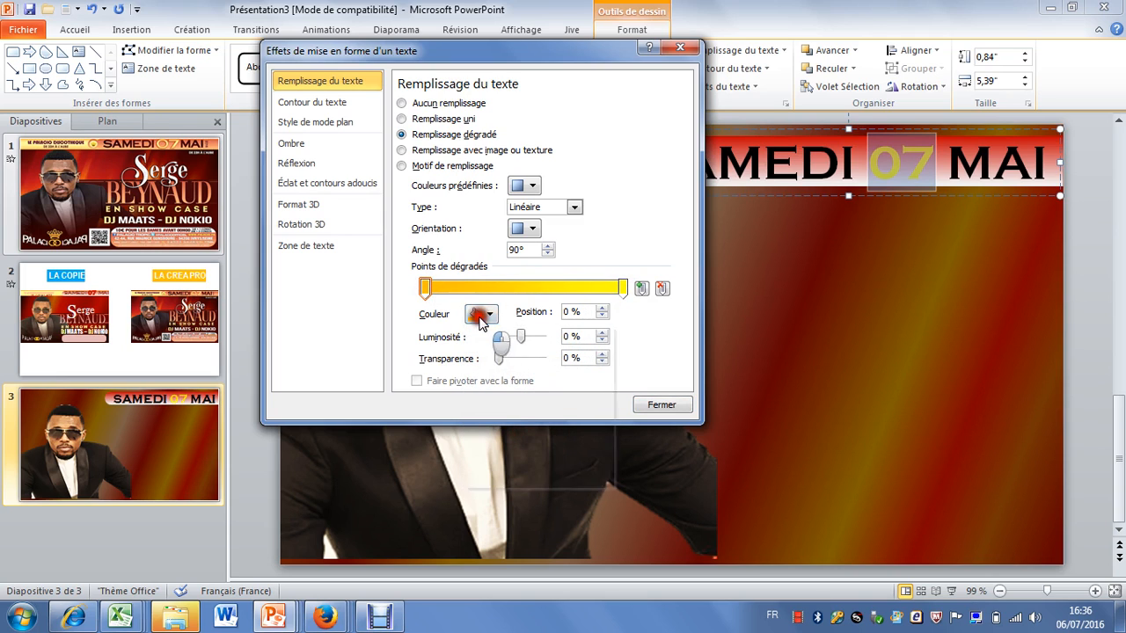
{"action": "left_click", "coordinate": [598, 401]}
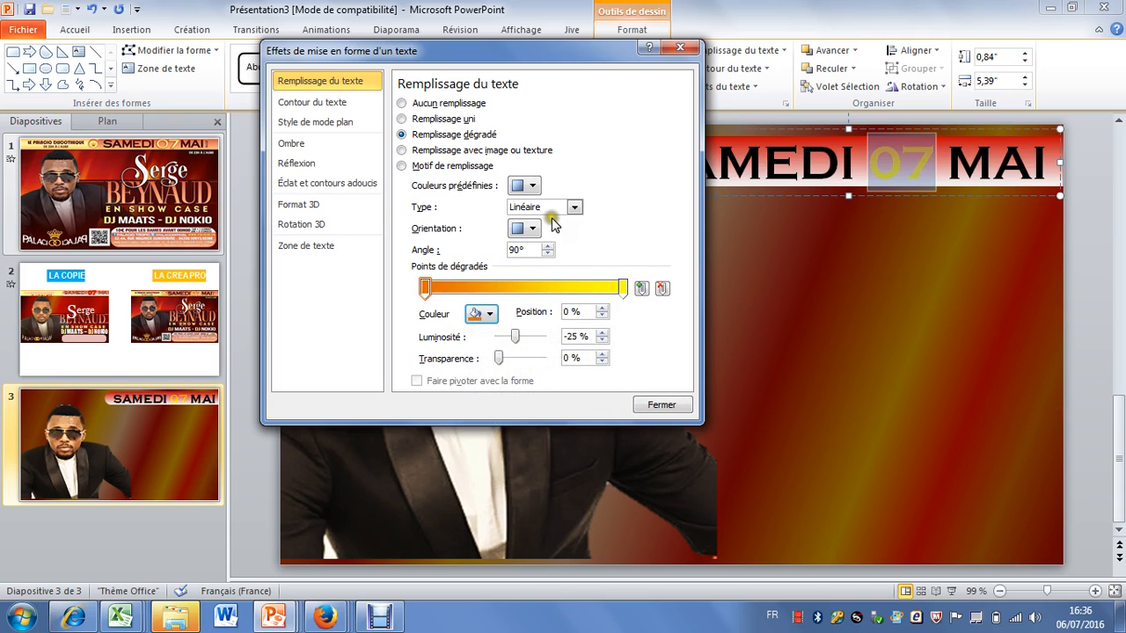
Step: Apply the linear downward orientation to the gradient of the "07" and close the text effects settings
{"action": "left_click_drag", "start_coordinate": [510, 53], "coordinate": [568, 116]}
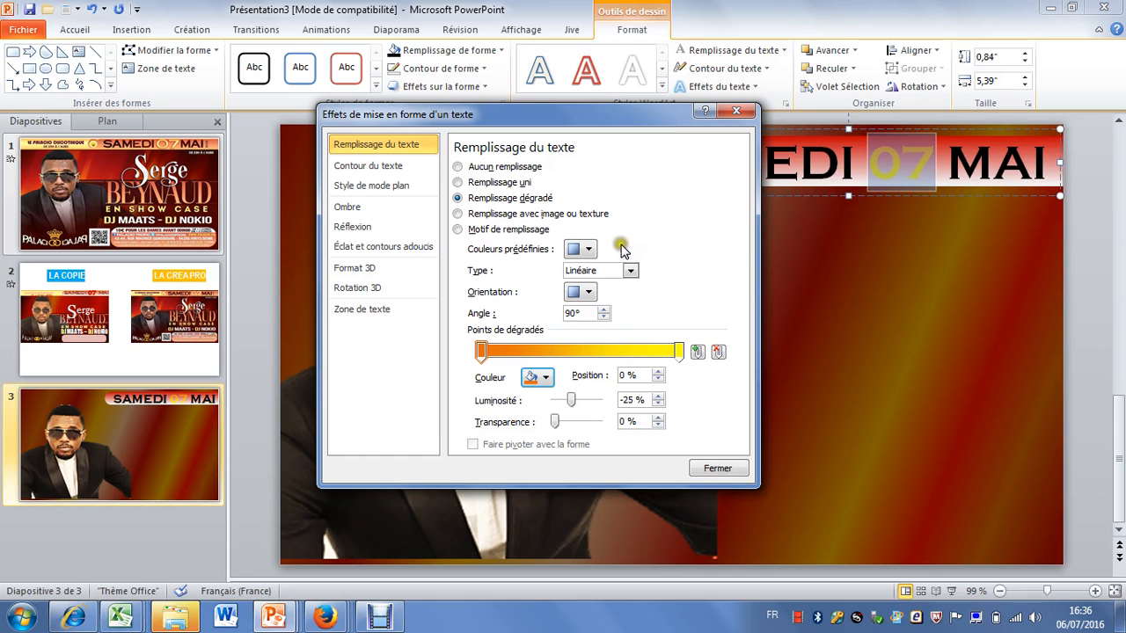
{"action": "left_click", "coordinate": [587, 293]}
{"action": "left_click", "coordinate": [621, 326]}
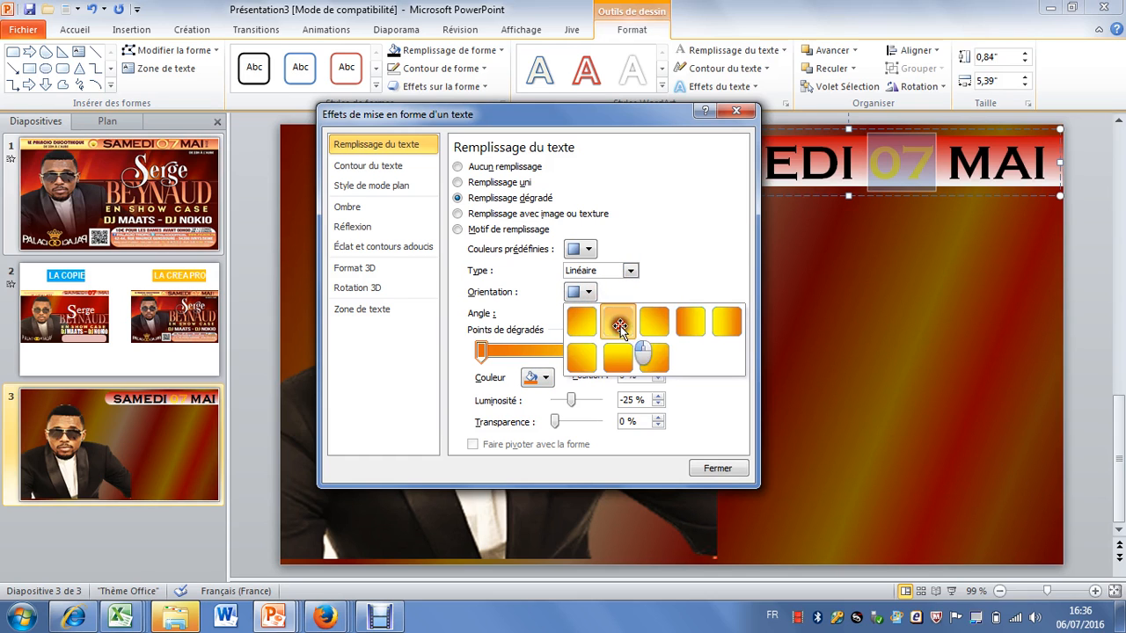
{"action": "left_click", "coordinate": [719, 468]}
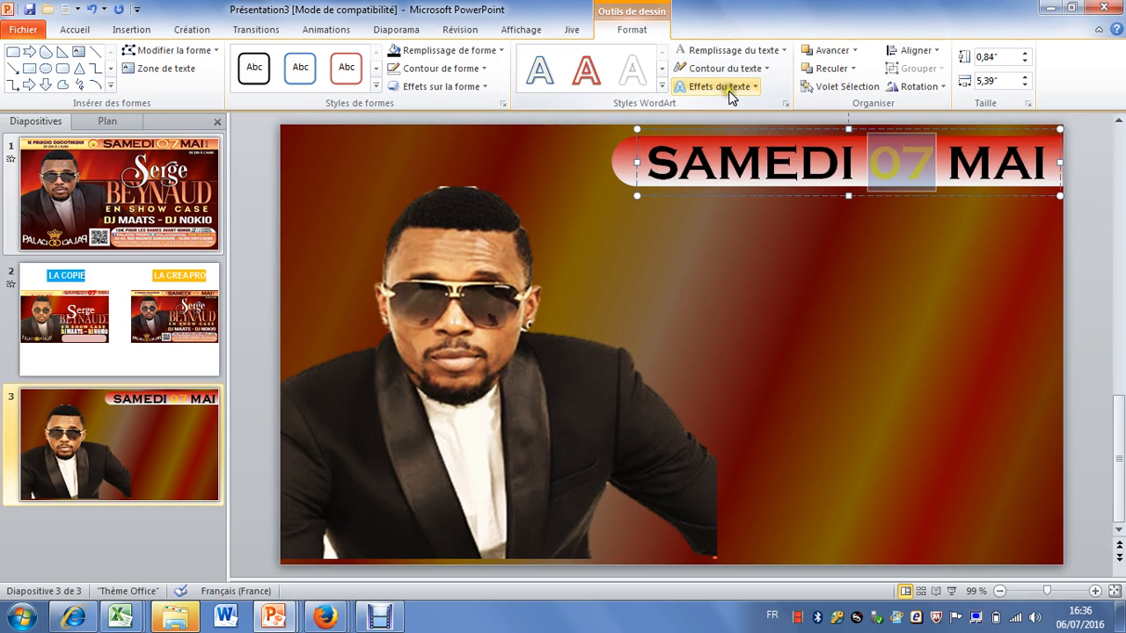
Step: Outline the "07" in standard orange and give the text outline a thicker line weight
{"action": "left_click", "coordinate": [758, 66]}
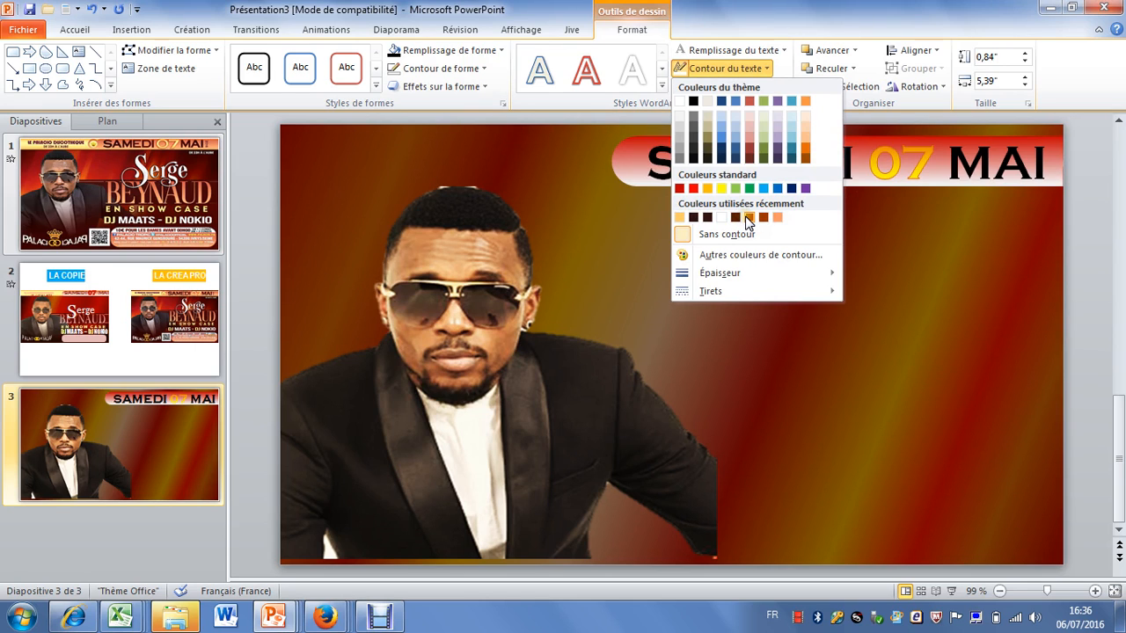
{"action": "left_click", "coordinate": [708, 188]}
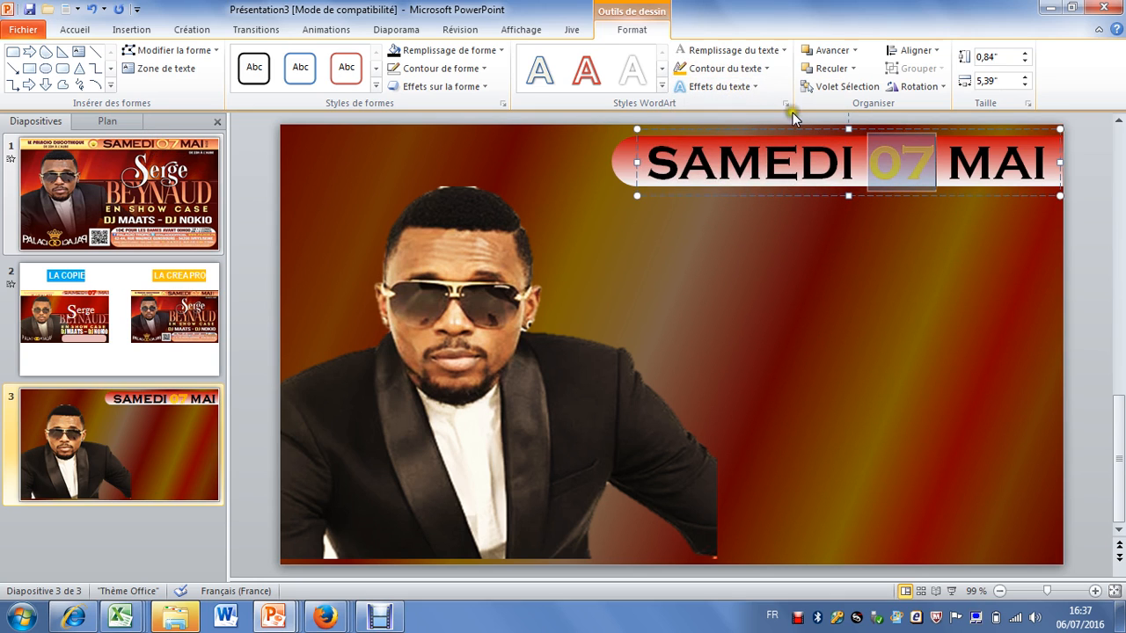
{"action": "left_click", "coordinate": [753, 68]}
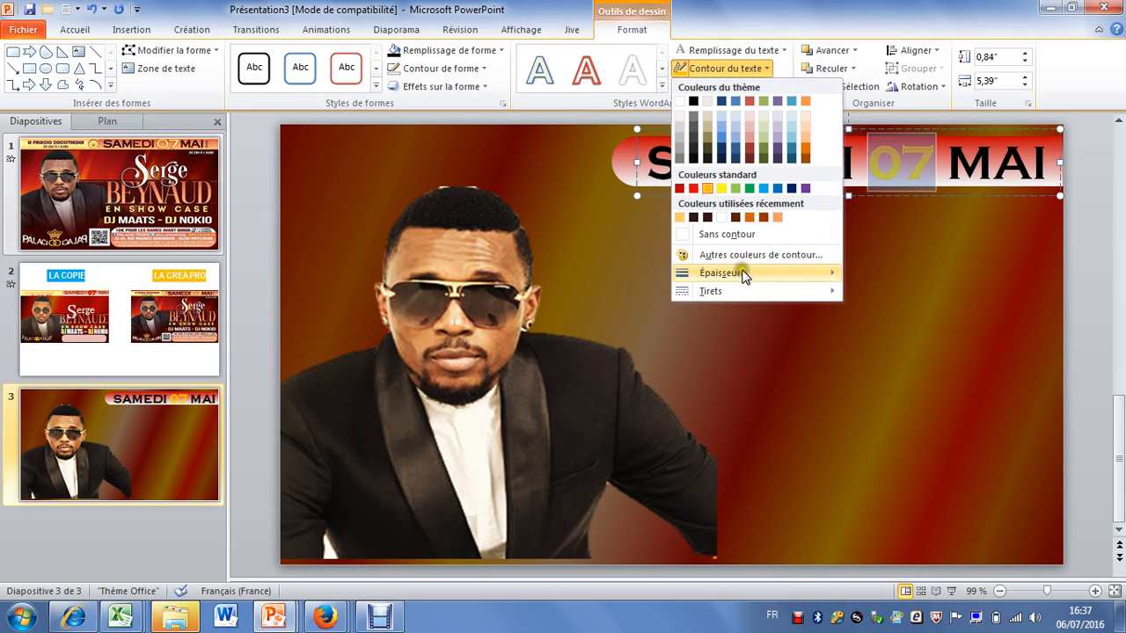
{"action": "mouse_move", "coordinate": [743, 272]}
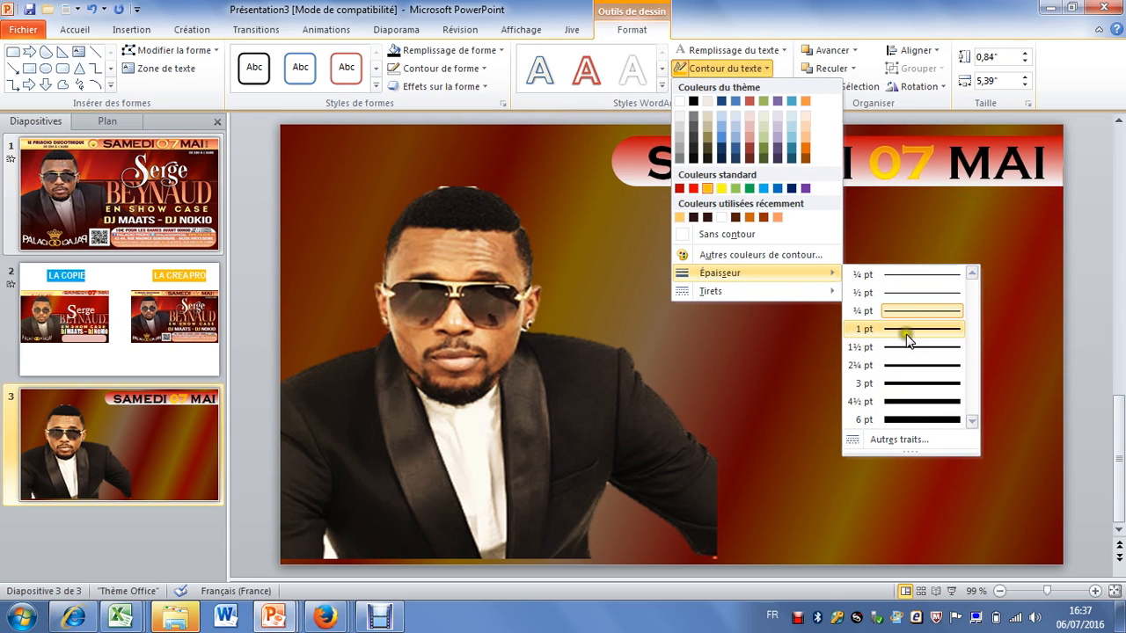
{"action": "left_click", "coordinate": [906, 343]}
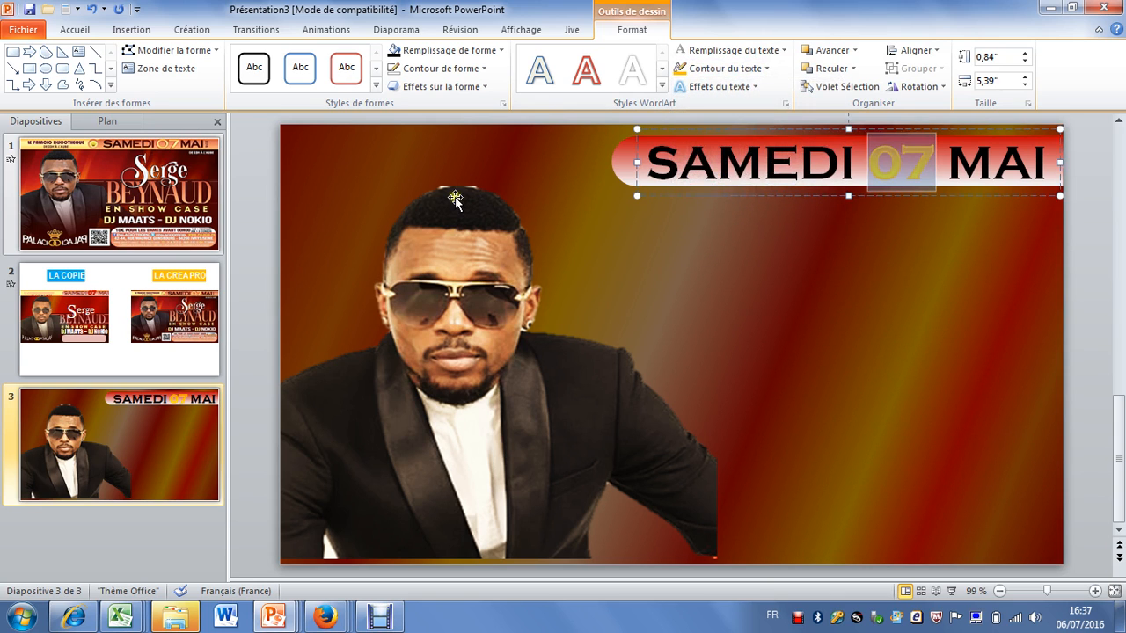
Step: Compare the "07" with the original date on slide 1, and reselect only these digits in the date on slide 3
{"action": "left_click", "coordinate": [244, 166]}
{"action": "left_click", "coordinate": [172, 160]}
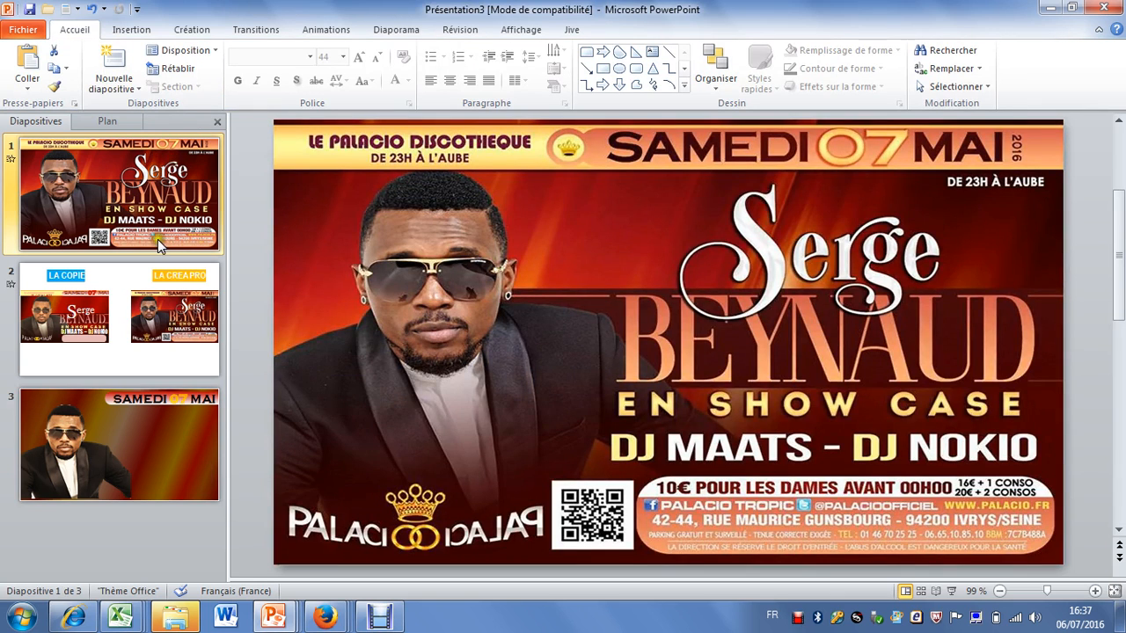
{"action": "left_click", "coordinate": [171, 316]}
{"action": "left_click", "coordinate": [181, 421]}
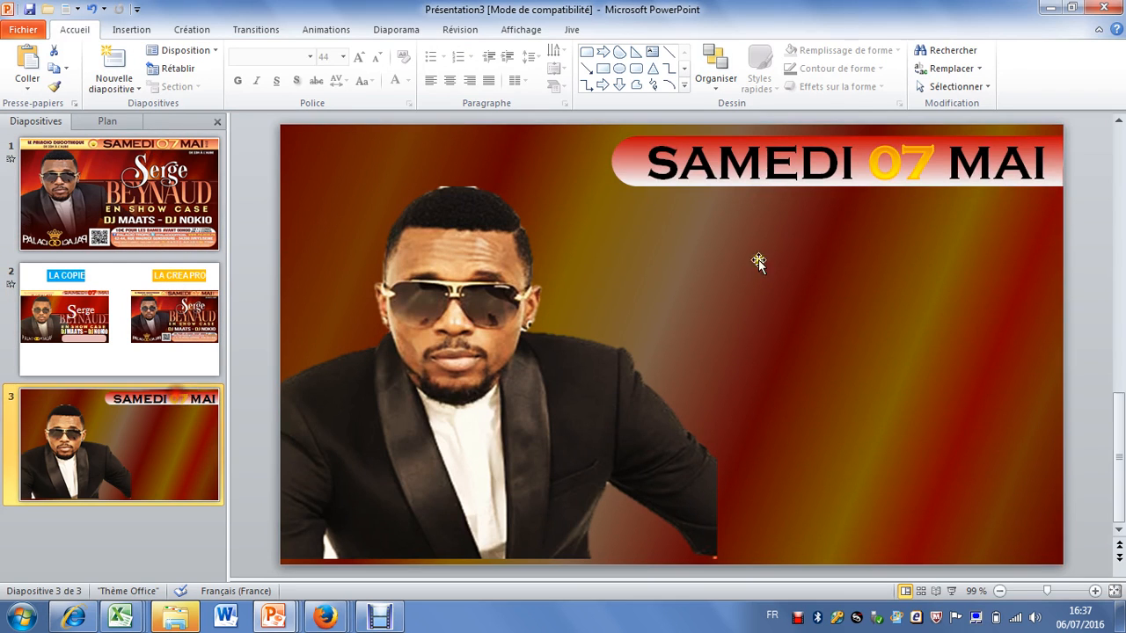
{"action": "left_click", "coordinate": [920, 162]}
{"action": "left_click_drag", "start_coordinate": [939, 159], "coordinate": [875, 174]}
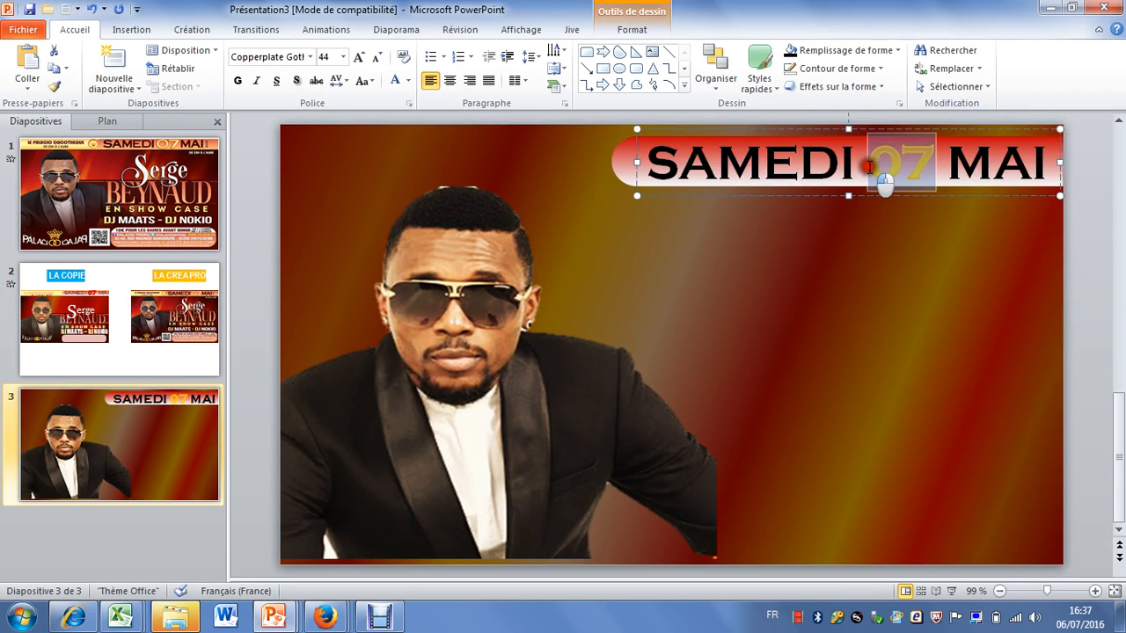
{"action": "left_click", "coordinate": [845, 45]}
{"action": "mouse_move", "coordinate": [860, 278]}
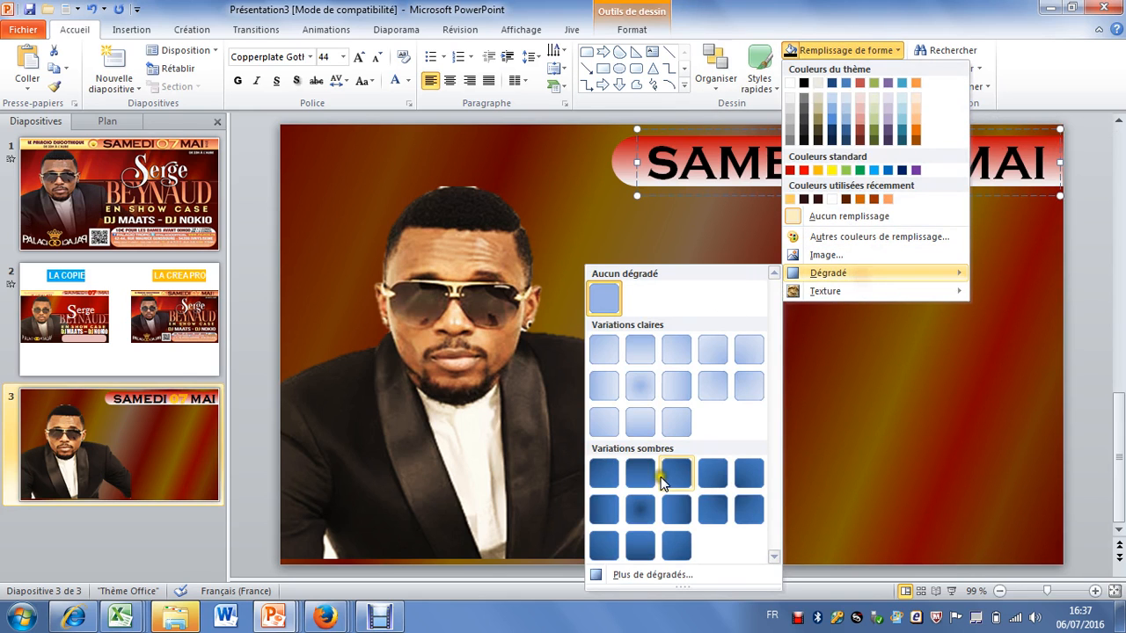
{"action": "left_click", "coordinate": [651, 575]}
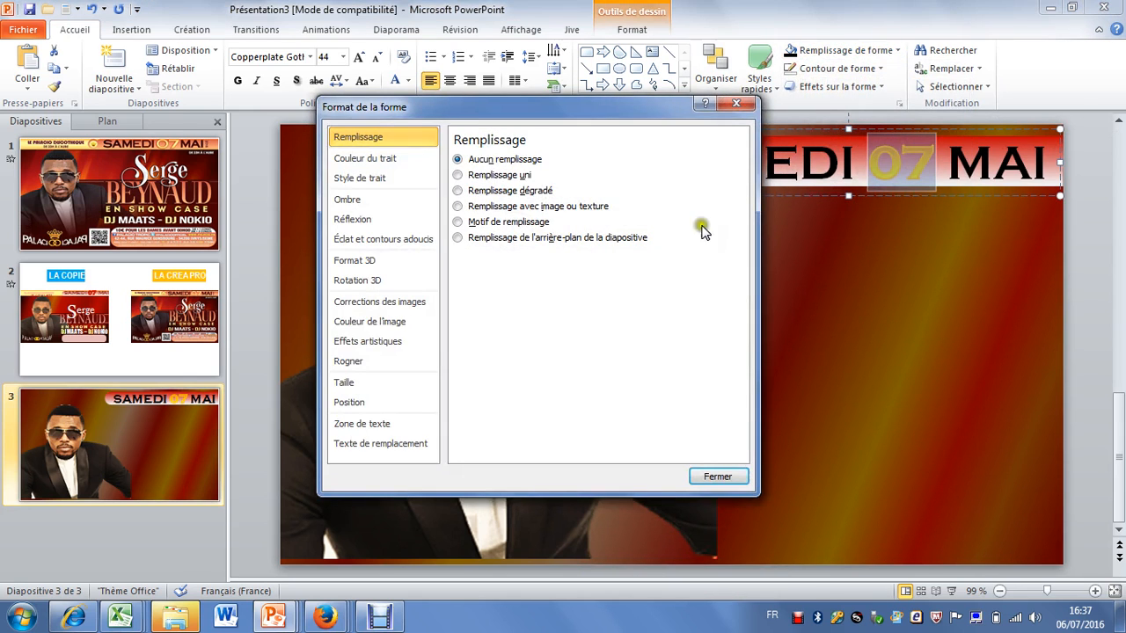
{"action": "left_click", "coordinate": [744, 104]}
Step: Reopen the text gradient settings of the "07" and recolour the stop at 100% to standard orange
{"action": "left_click", "coordinate": [630, 29]}
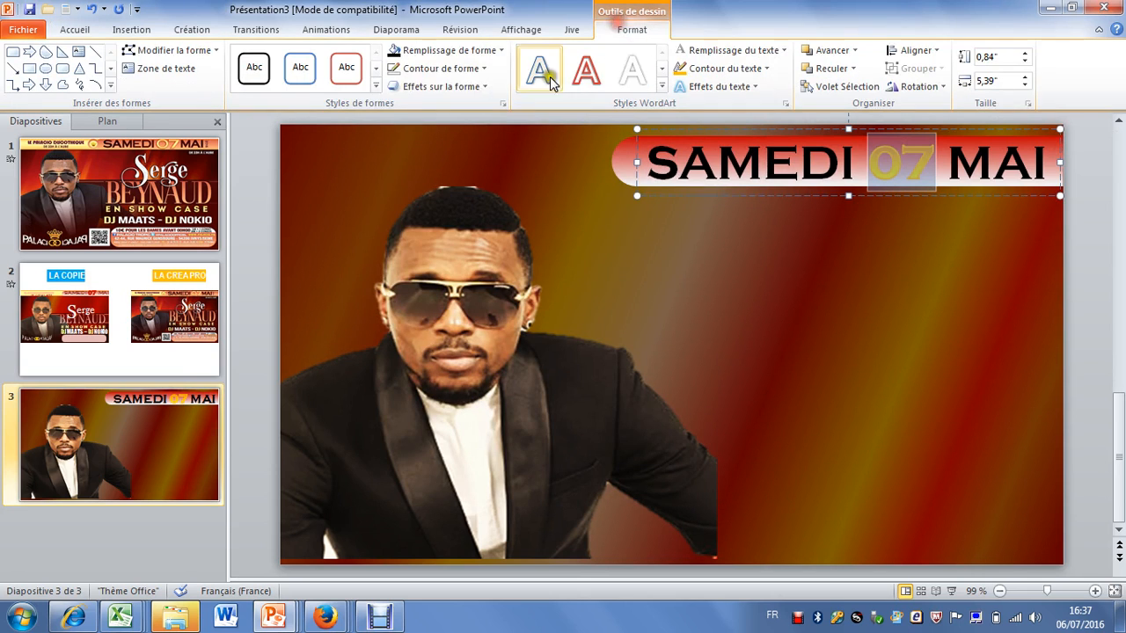
{"action": "left_click", "coordinate": [754, 50]}
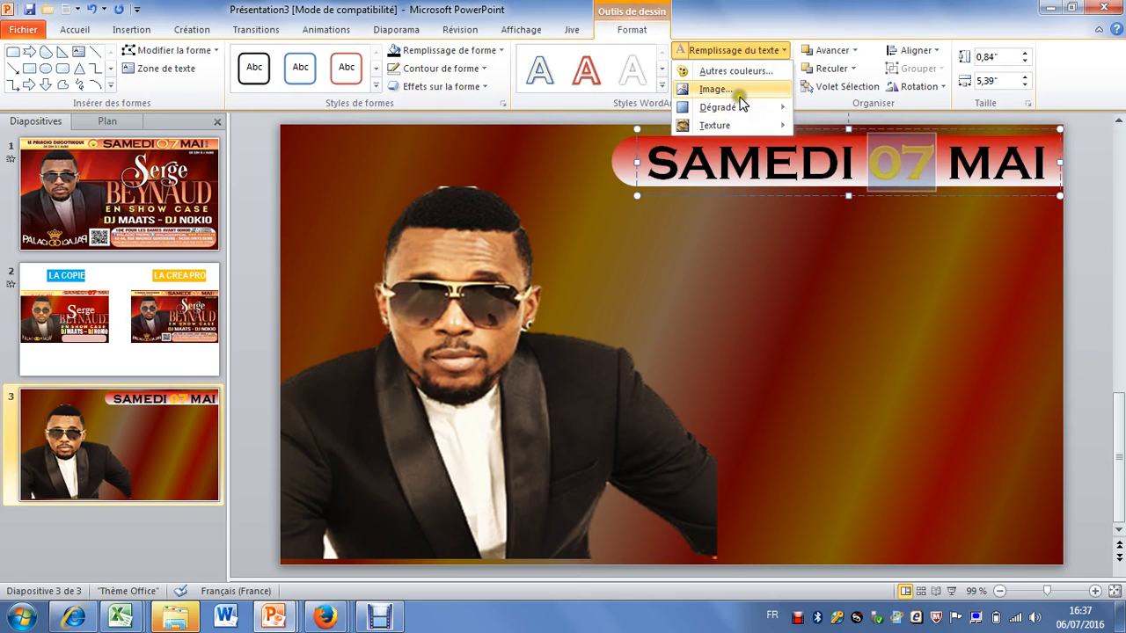
{"action": "mouse_move", "coordinate": [744, 109]}
{"action": "left_click", "coordinate": [845, 282]}
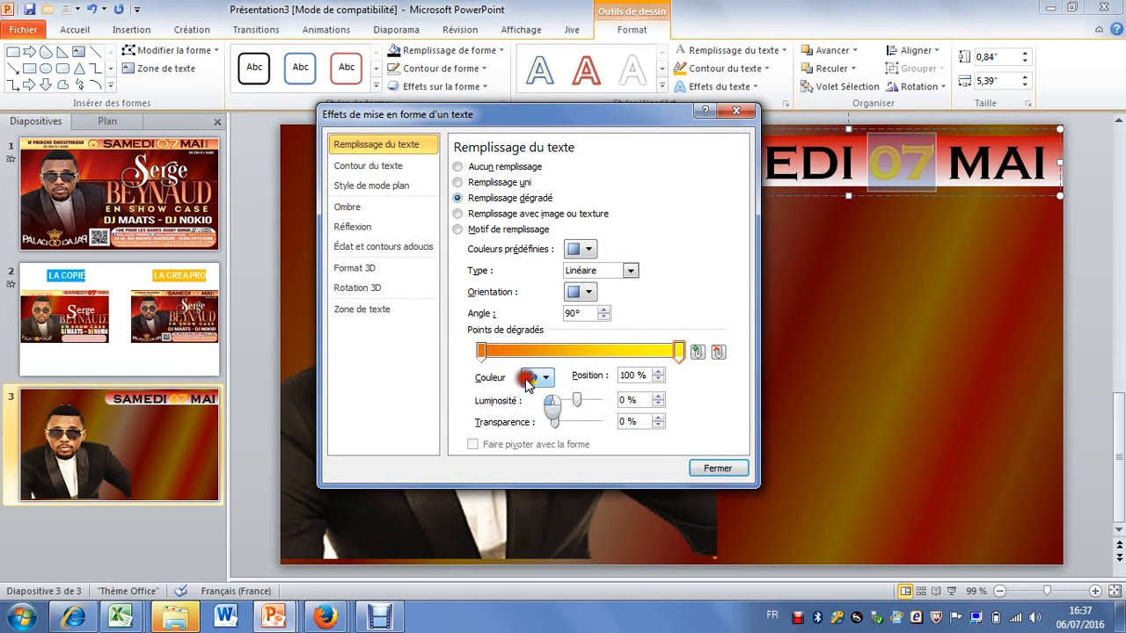
{"action": "left_click", "coordinate": [537, 376]}
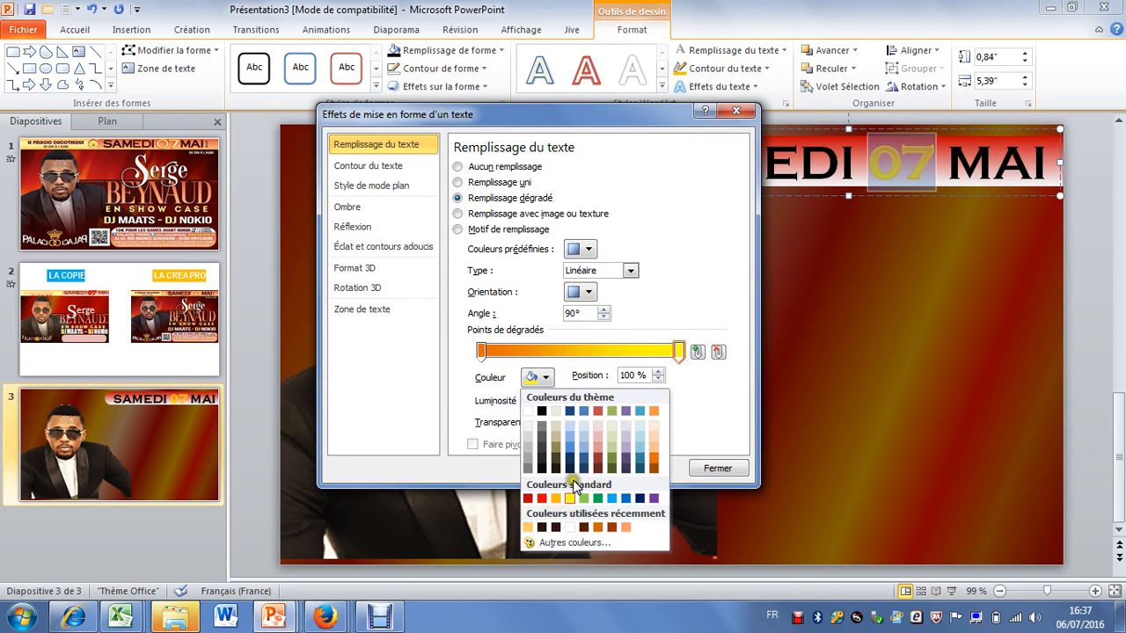
{"action": "left_click", "coordinate": [555, 498]}
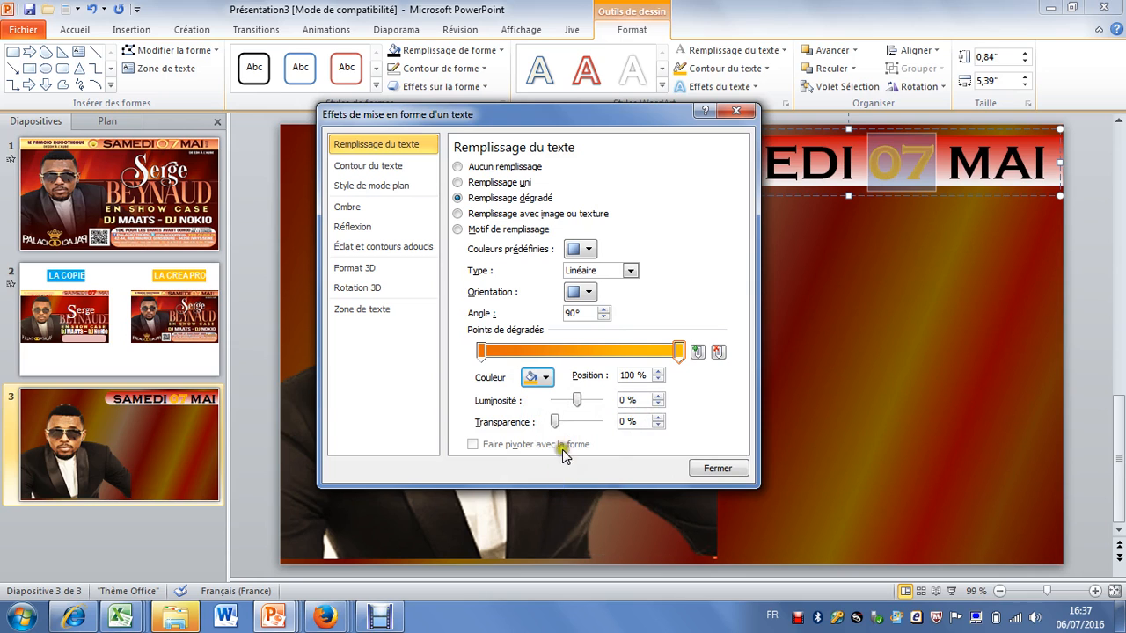
Step: Replace the colour of the 100% gradient stop with a light yellow from the standard colour hexagon and close the settings
{"action": "left_click", "coordinate": [544, 378]}
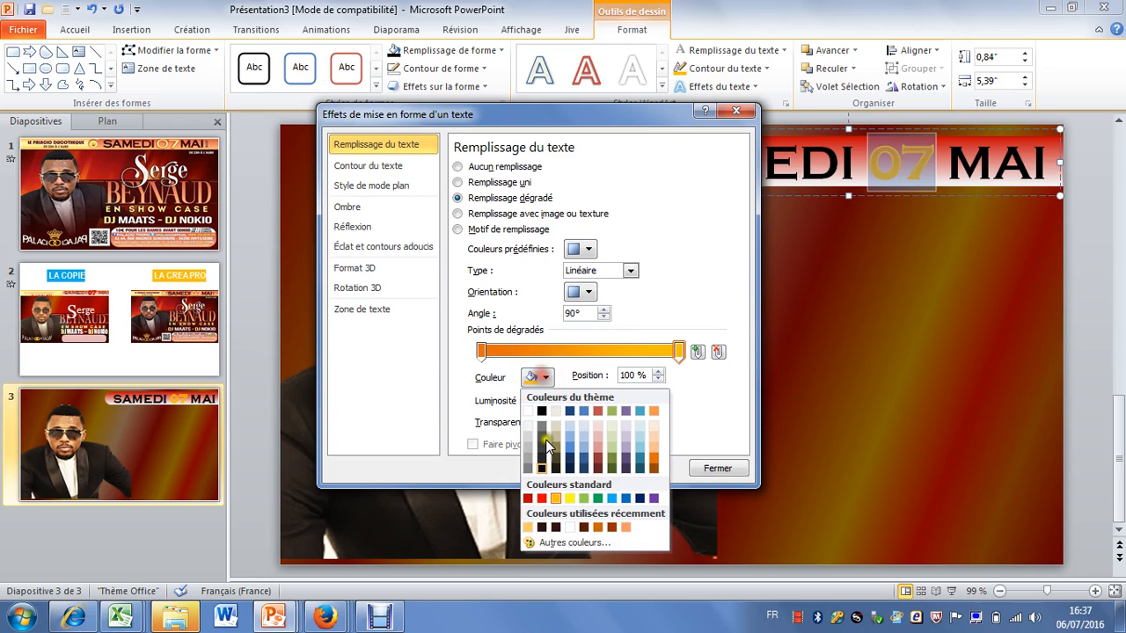
{"action": "left_click", "coordinate": [597, 542]}
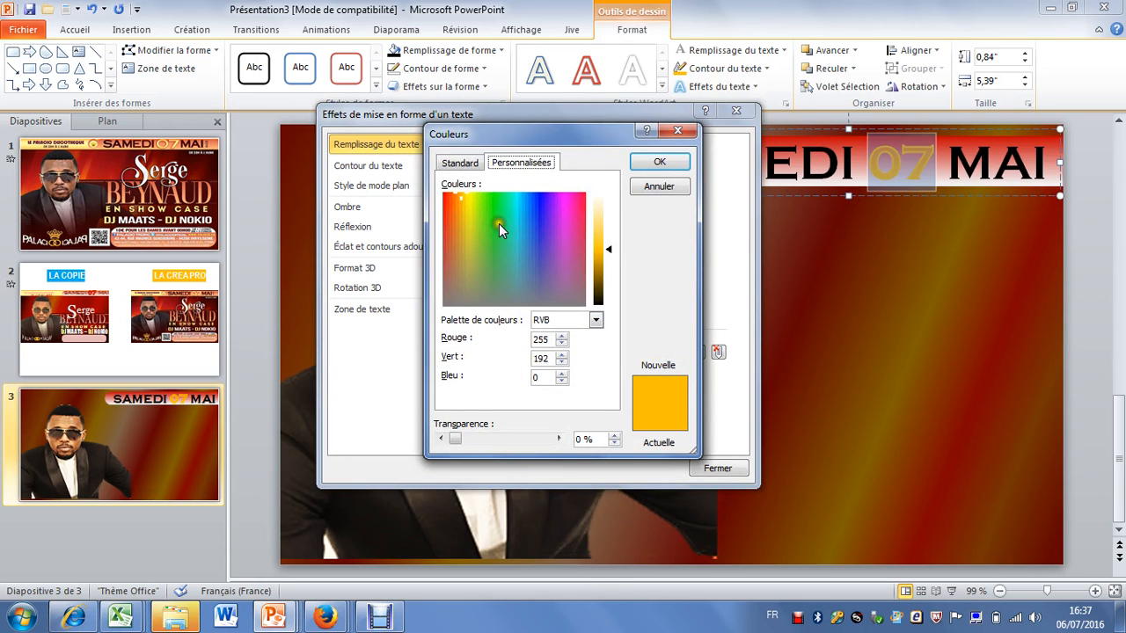
{"action": "left_click", "coordinate": [460, 164]}
{"action": "left_click", "coordinate": [501, 290]}
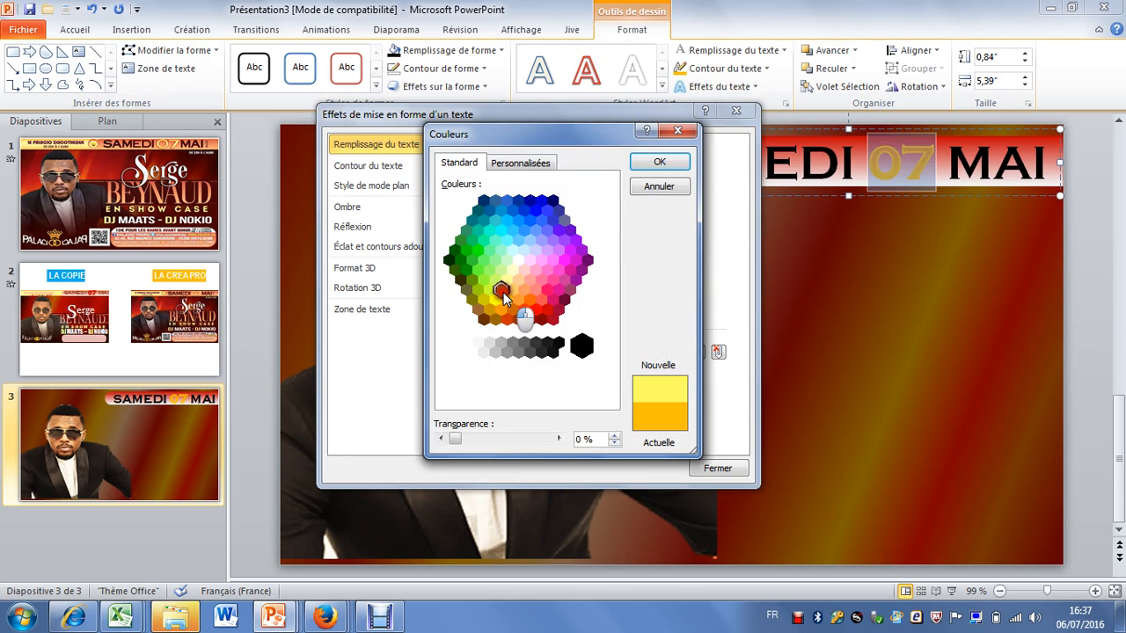
{"action": "left_click", "coordinate": [666, 164]}
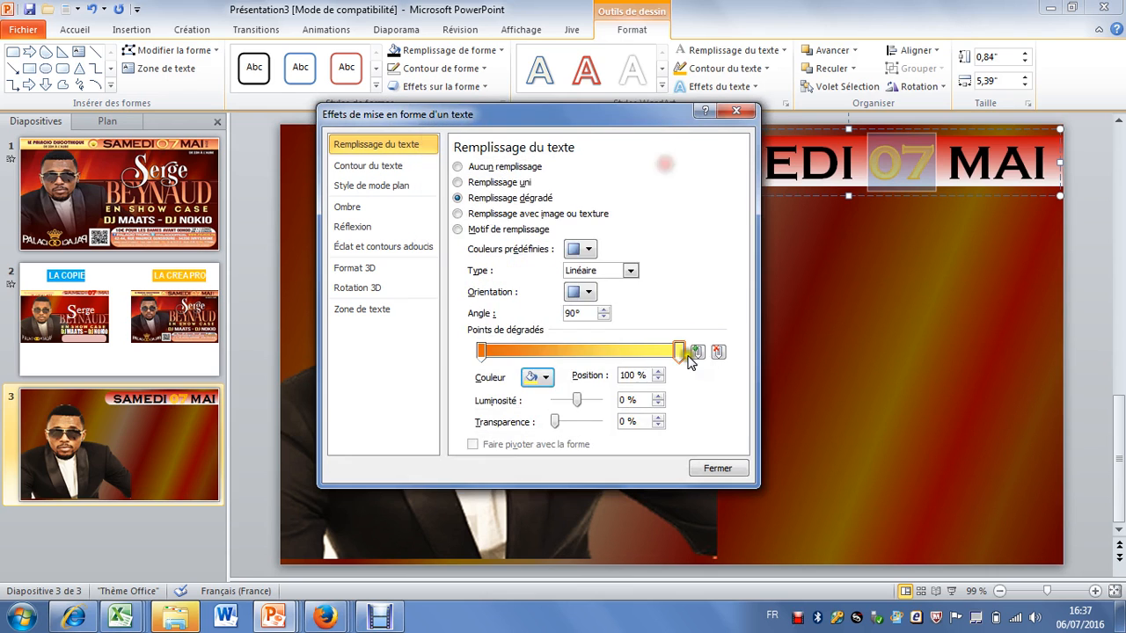
{"action": "left_click", "coordinate": [715, 468]}
Step: Nudge the background rectangle on slide 3 up so that it covers the slide's upper edge, and deselect it
{"action": "left_click", "coordinate": [1053, 239]}
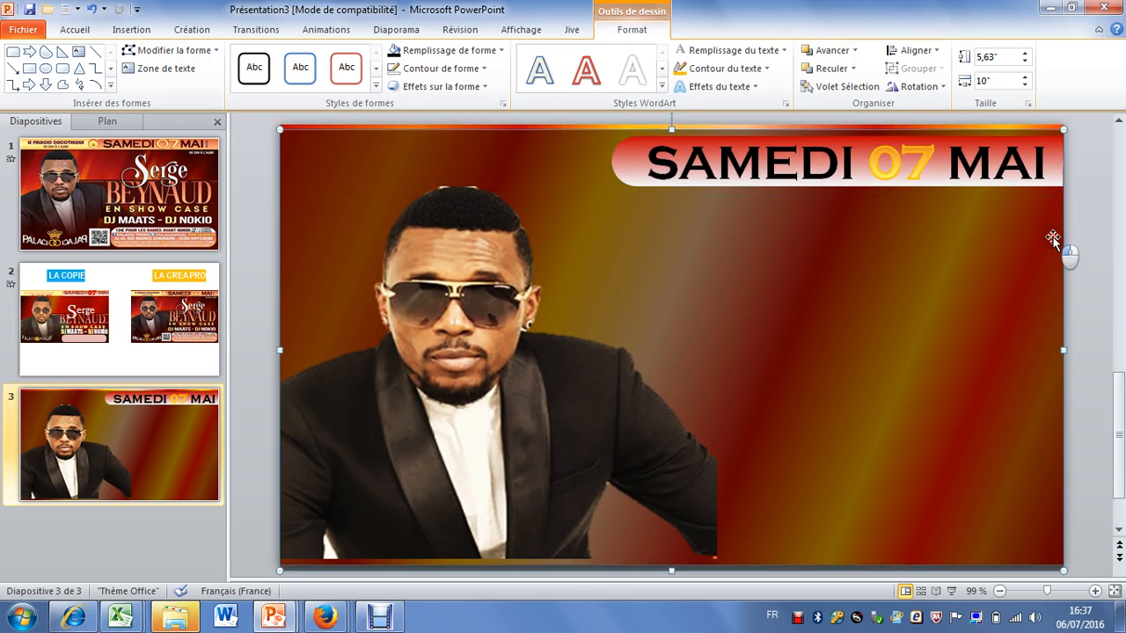
{"action": "left_click", "coordinate": [1080, 226]}
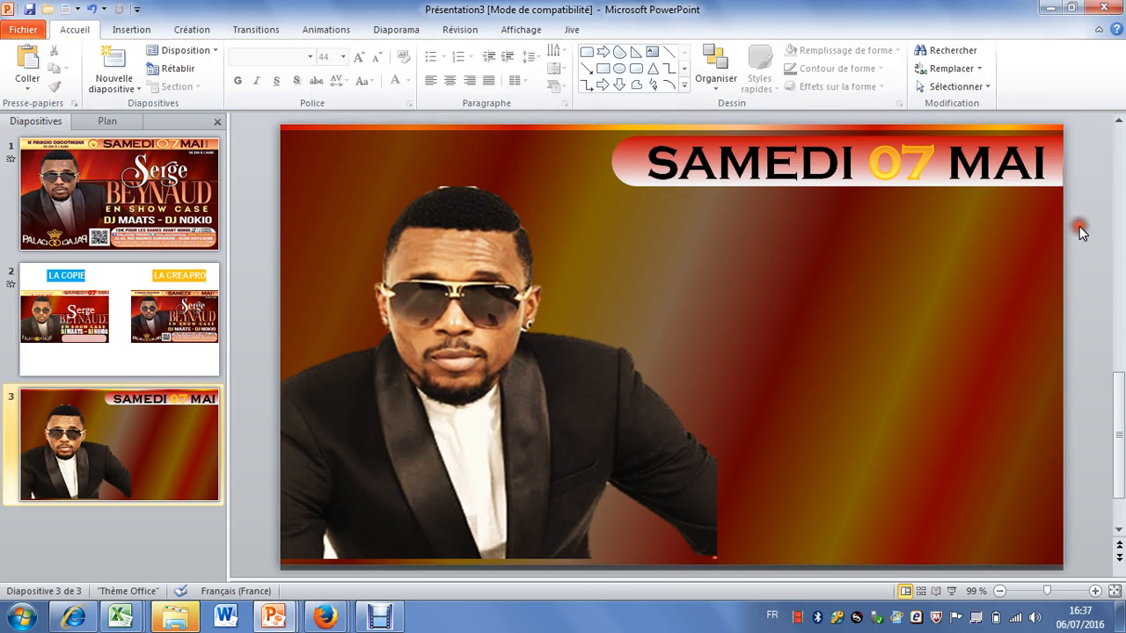
{"action": "left_click", "coordinate": [691, 300]}
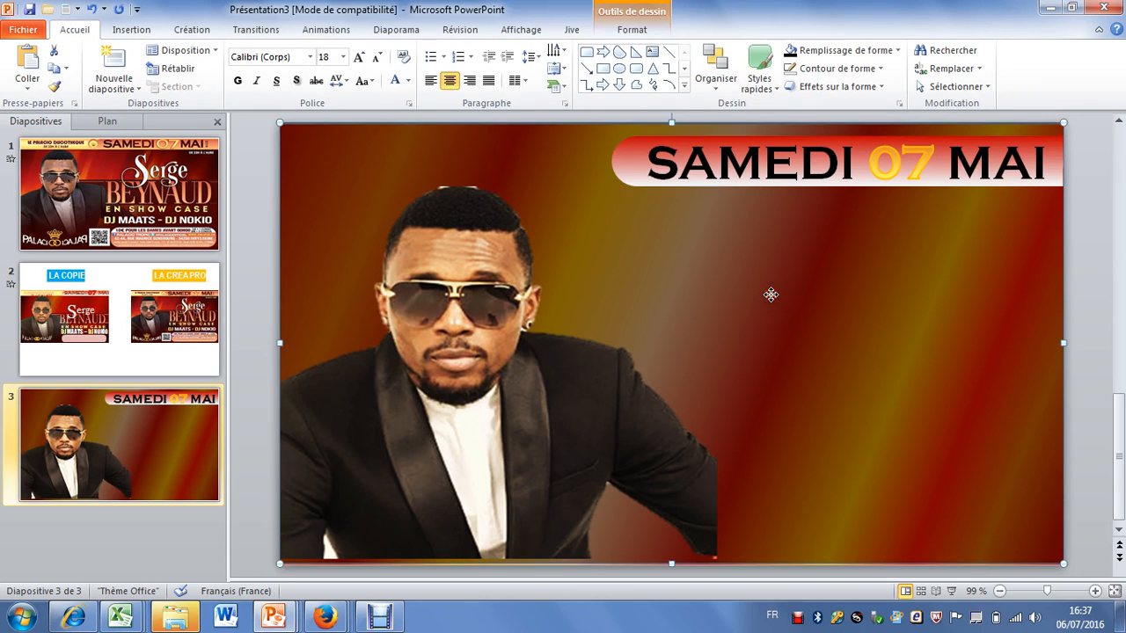
{"action": "left_click", "coordinate": [1095, 253]}
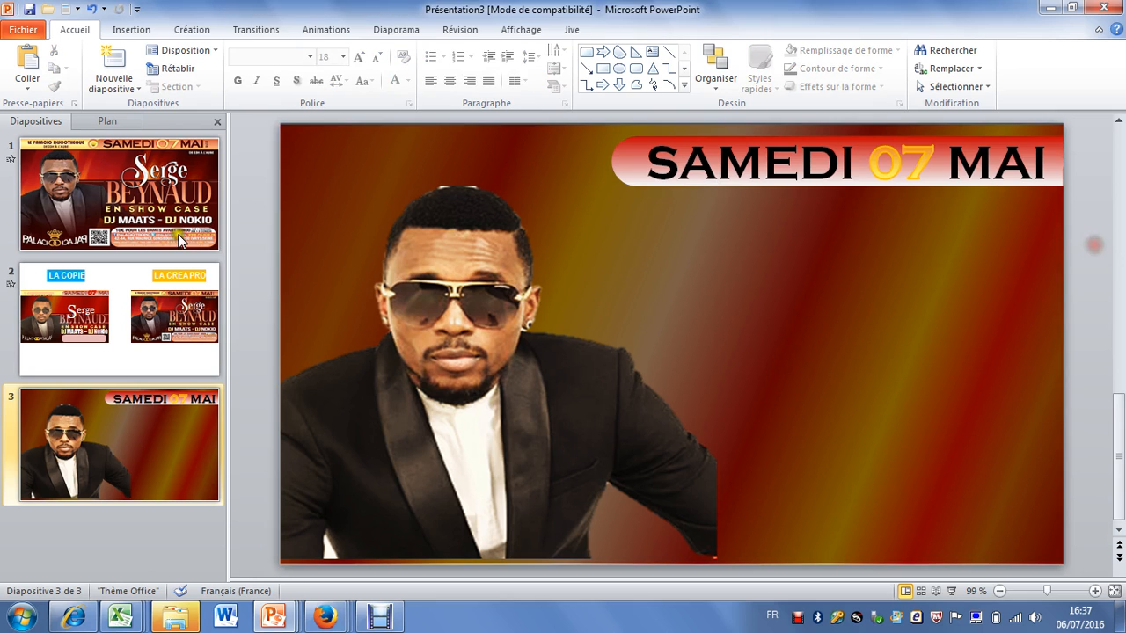
Step: Compare the original flyer on slide 1 with slide 3, examining the vertical "2016" beside the date and the contact block
{"action": "left_click", "coordinate": [182, 166]}
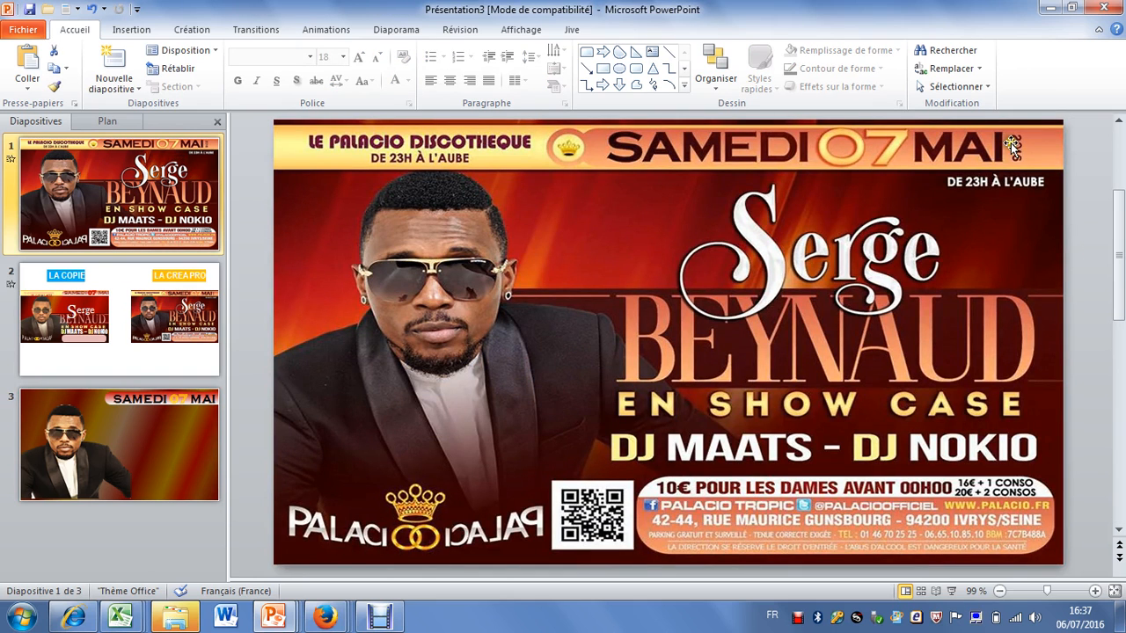
{"action": "left_click", "coordinate": [187, 405]}
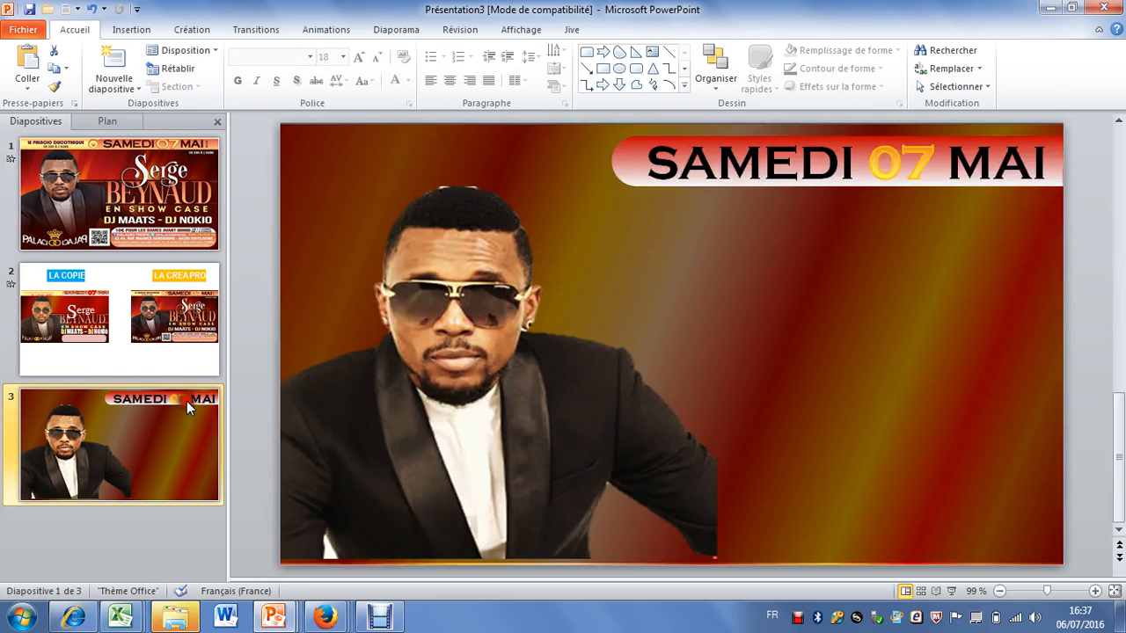
{"action": "left_click", "coordinate": [132, 207]}
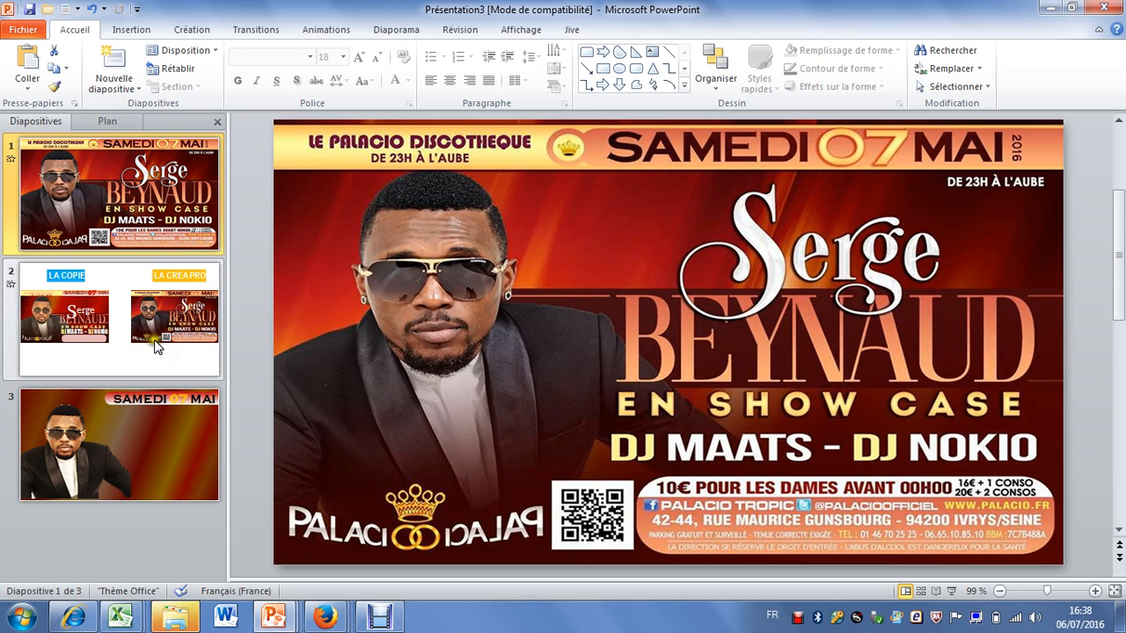
{"action": "left_click", "coordinate": [172, 429]}
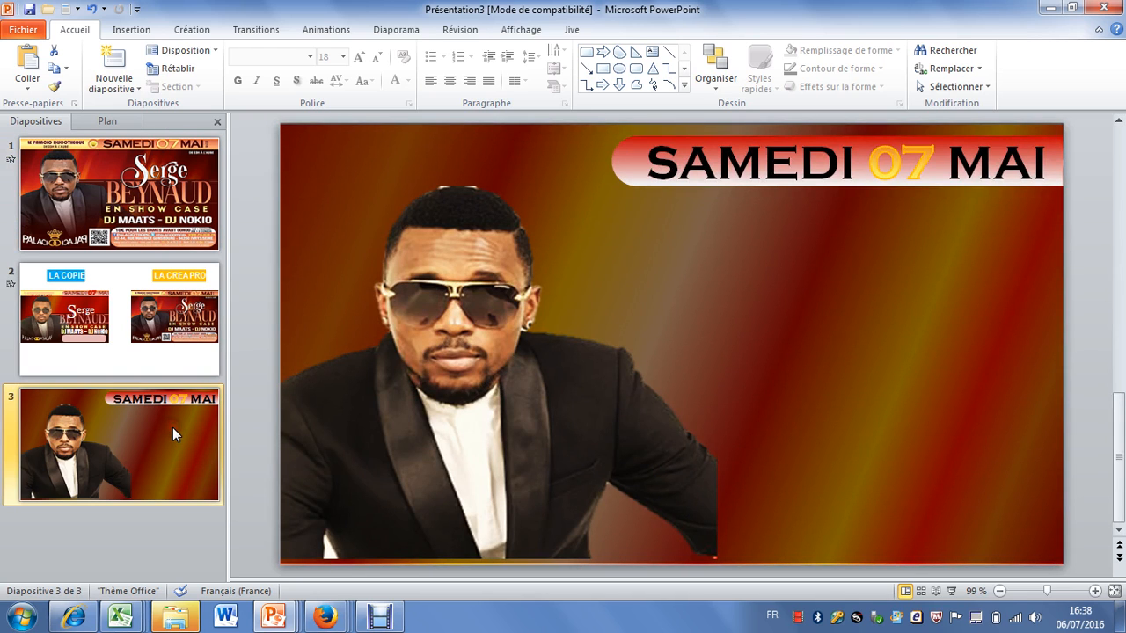
{"action": "left_click", "coordinate": [154, 327]}
{"action": "left_click", "coordinate": [149, 191]}
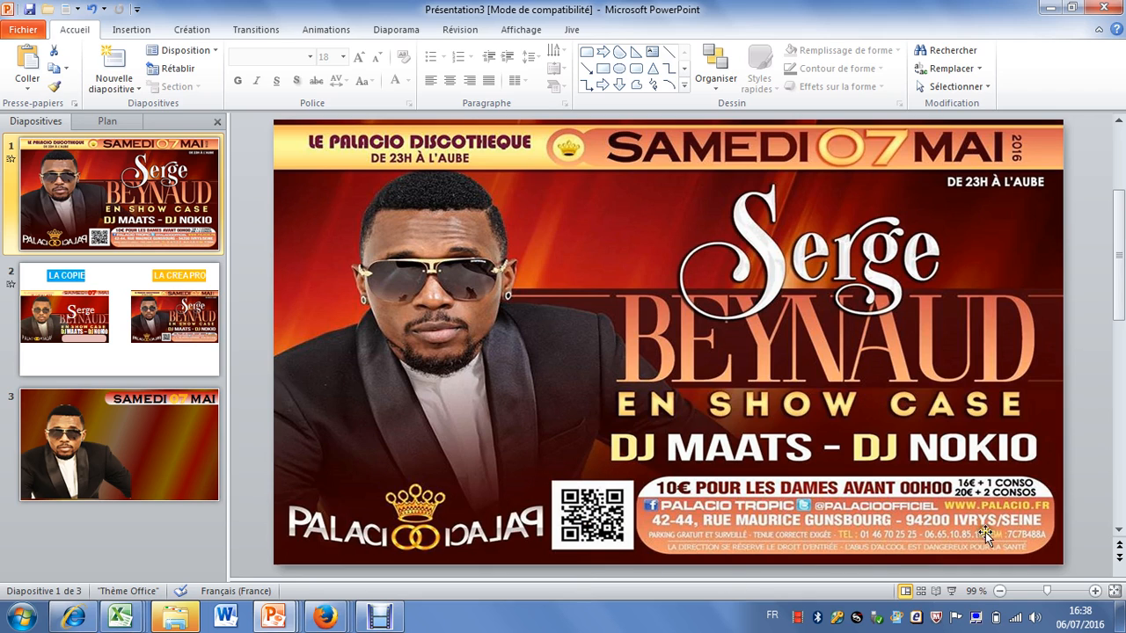
{"action": "left_click", "coordinate": [134, 451]}
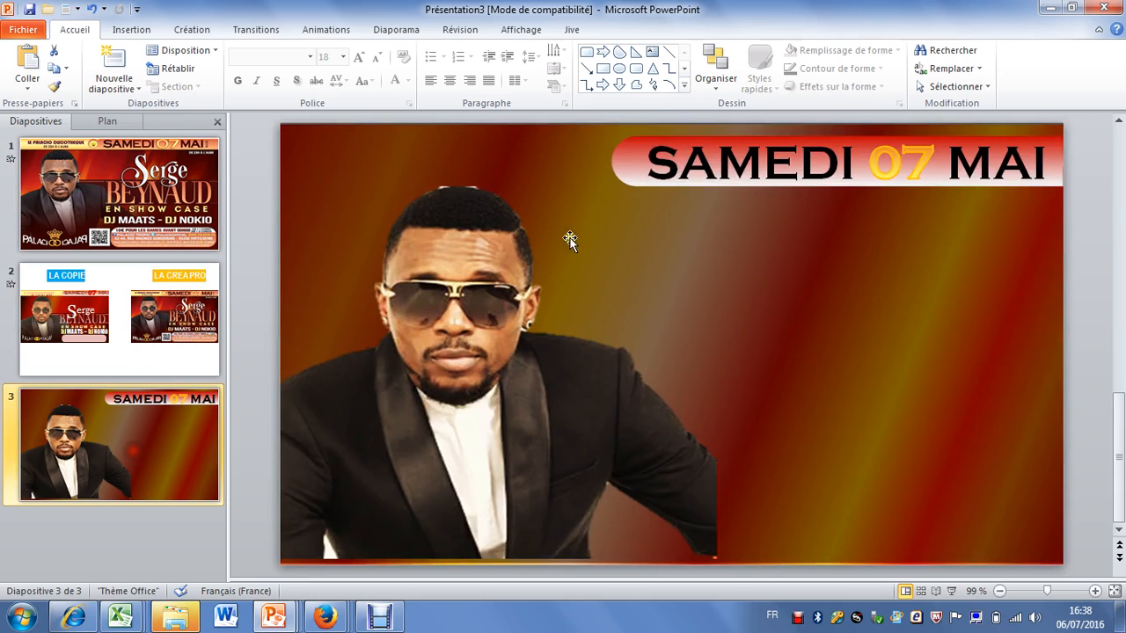
Step: Draw a wide rounded rectangle along the lower edge of slide 3, beside the man, and round its ends fully
{"action": "left_click", "coordinate": [637, 68]}
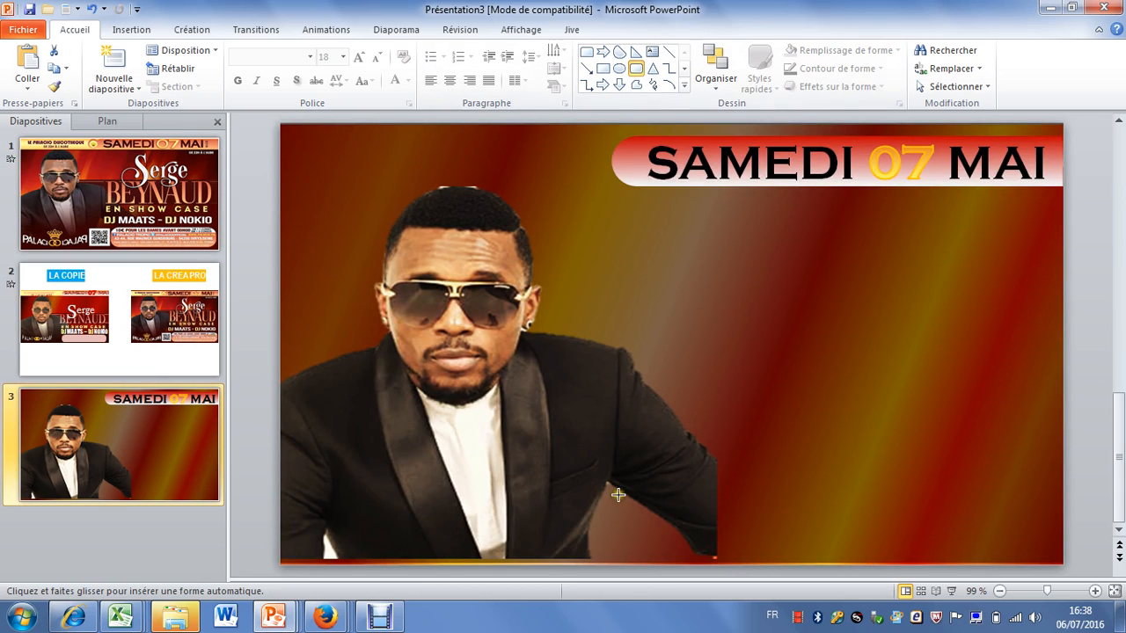
{"action": "mouse_move", "coordinate": [626, 489]}
{"action": "left_mouse_down"}
{"action": "mouse_move", "coordinate": [873, 553]}
{"action": "mouse_move", "coordinate": [1044, 554]}
{"action": "left_mouse_up"}
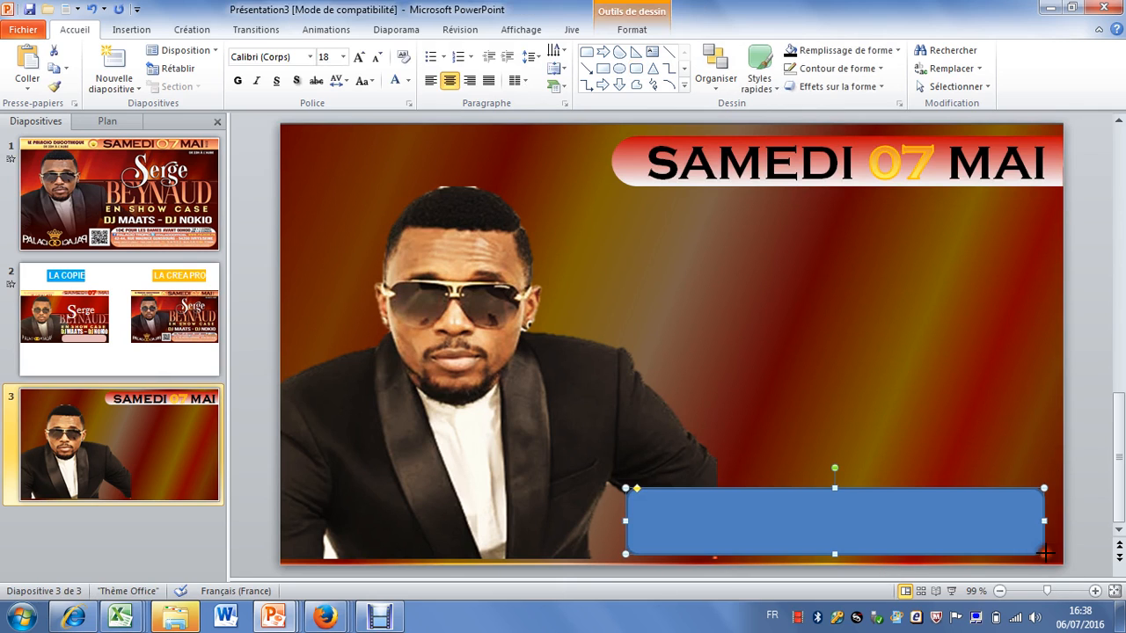
{"action": "left_click_drag", "start_coordinate": [637, 490], "coordinate": [782, 489]}
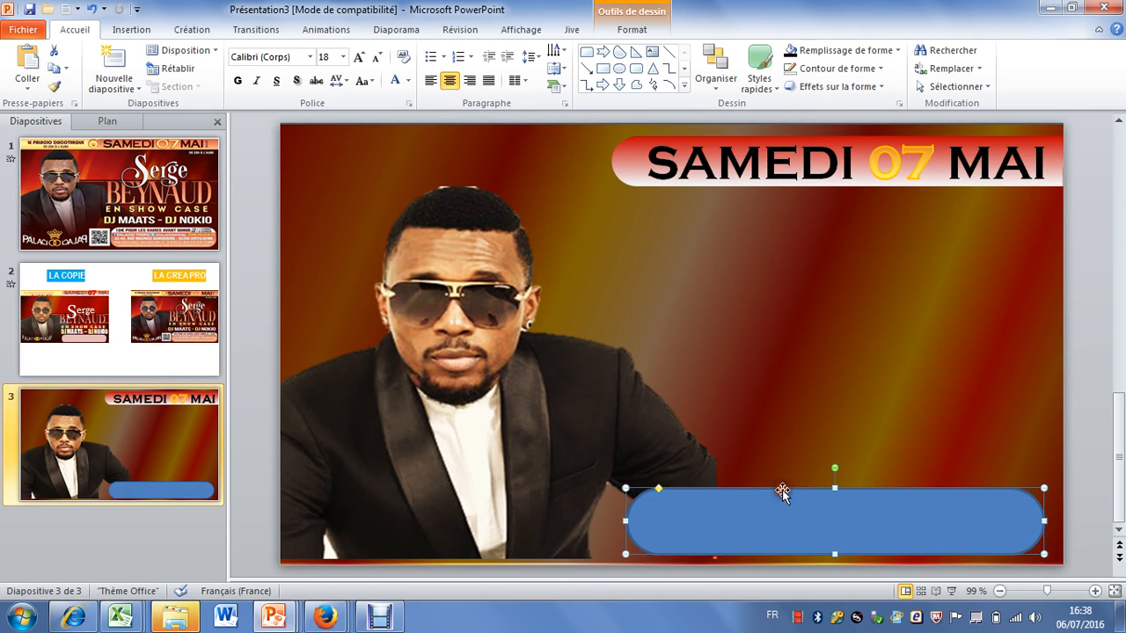
Step: Fill the new rounded shape with the red accent theme colour and bring up the gradient variations for its fill
{"action": "left_click", "coordinate": [827, 50]}
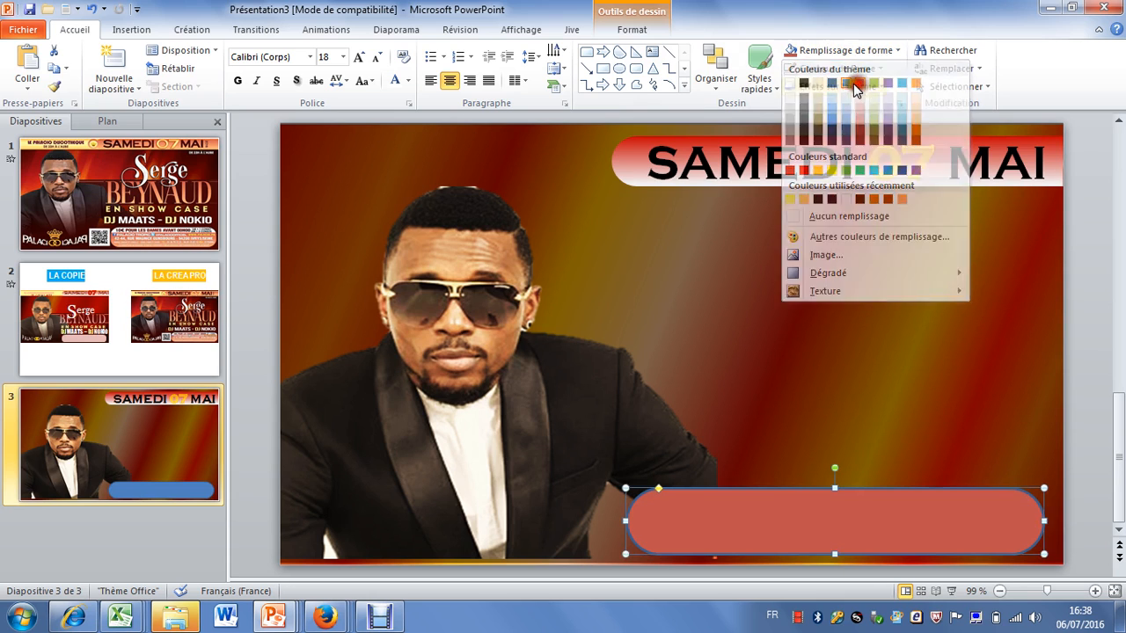
{"action": "left_click", "coordinate": [859, 86]}
{"action": "left_click", "coordinate": [835, 51]}
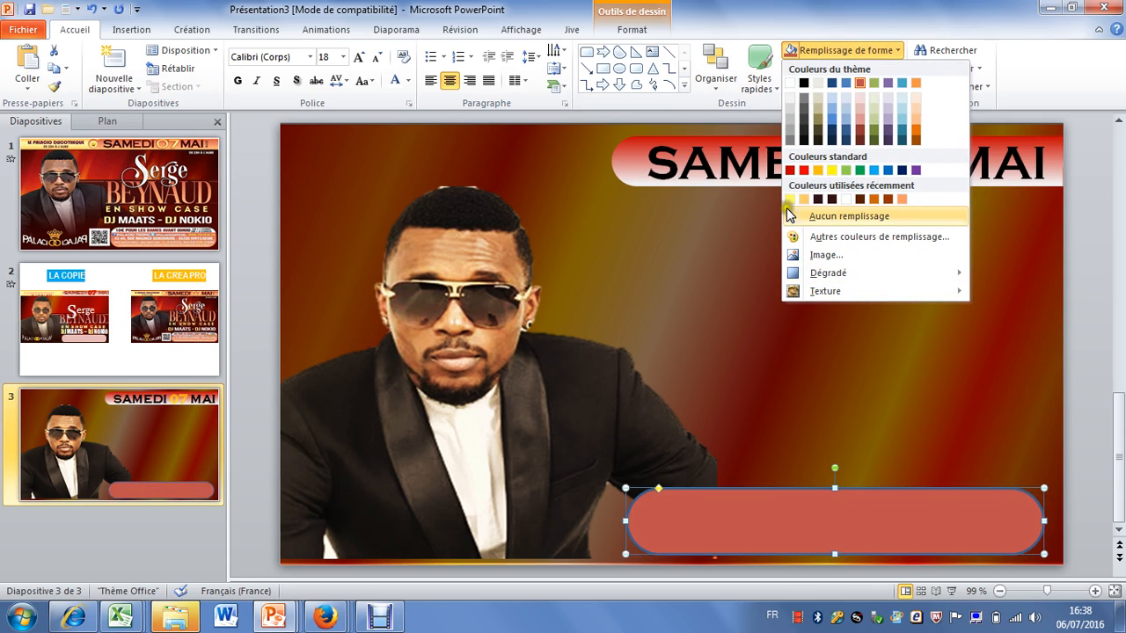
{"action": "left_click", "coordinate": [853, 44]}
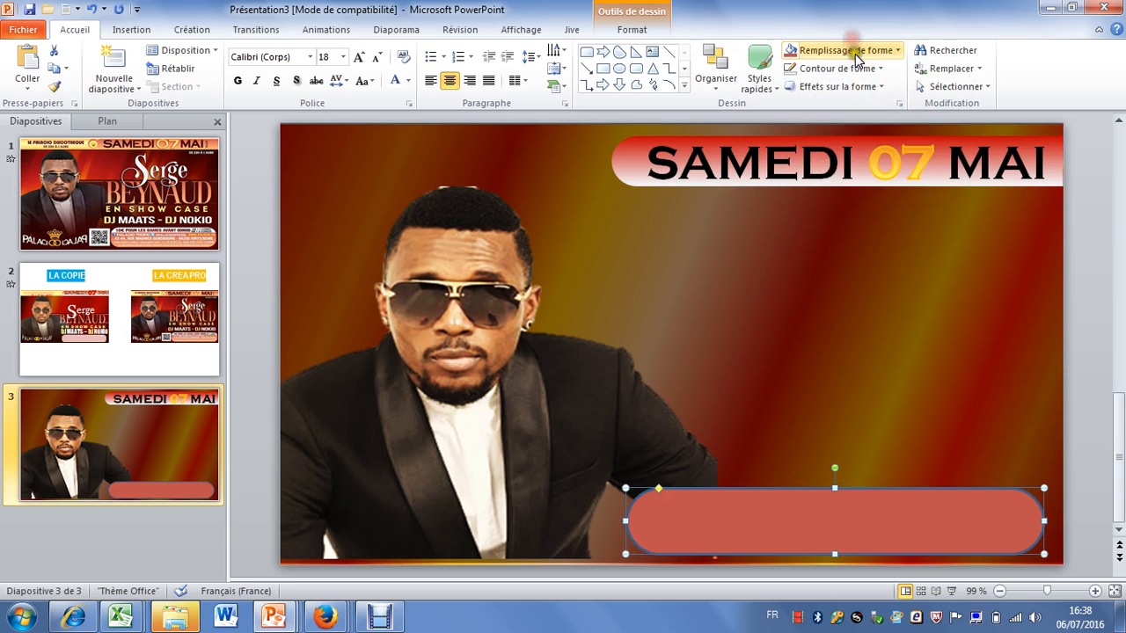
{"action": "left_click", "coordinate": [849, 45]}
{"action": "mouse_move", "coordinate": [863, 279]}
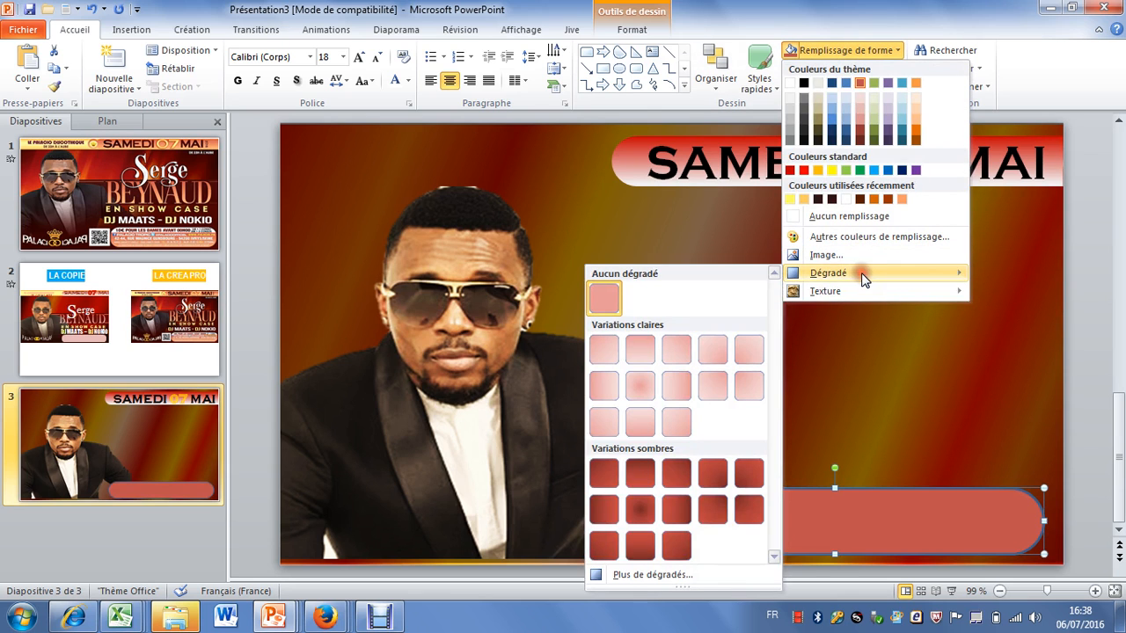